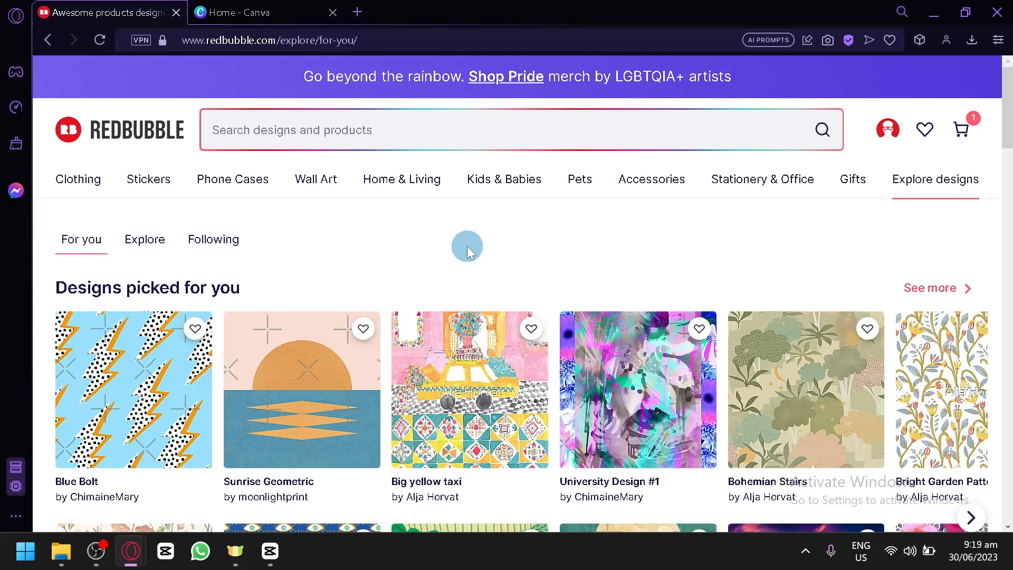
# Open the Tapestries category of Redbubble's wall art
pyautogui.click(233, 10)
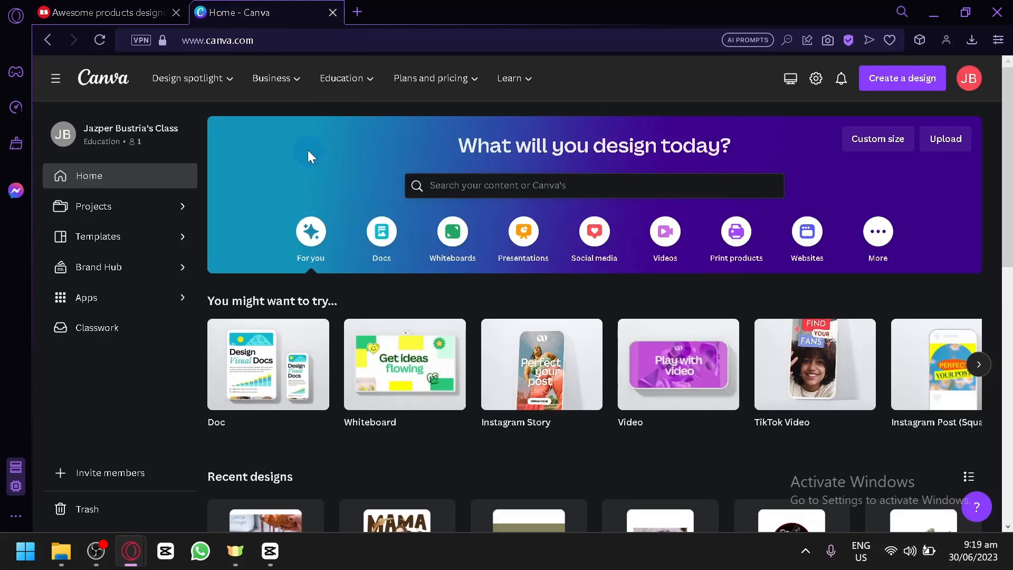
pyautogui.click(96, 10)
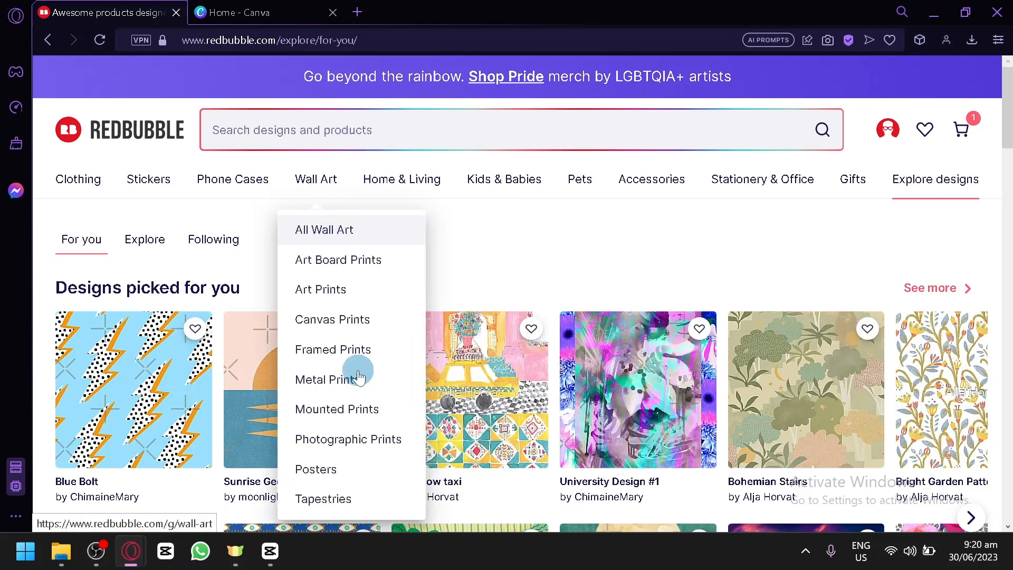
pyautogui.click(328, 496)
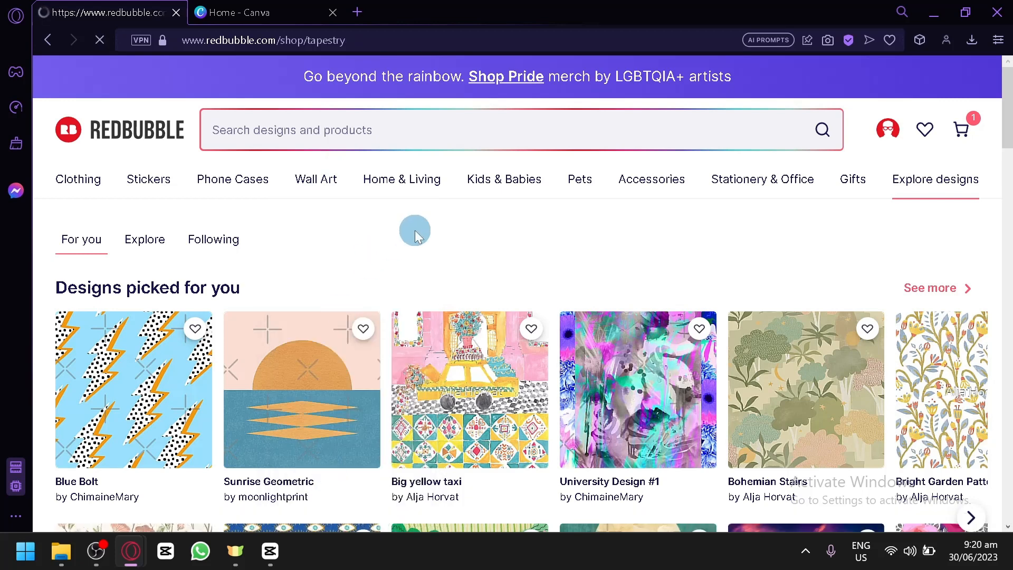
# Browse the tapestries for sale and examine their artwork styles, themes and prices
pyautogui.scroll(-2, 449, 263)
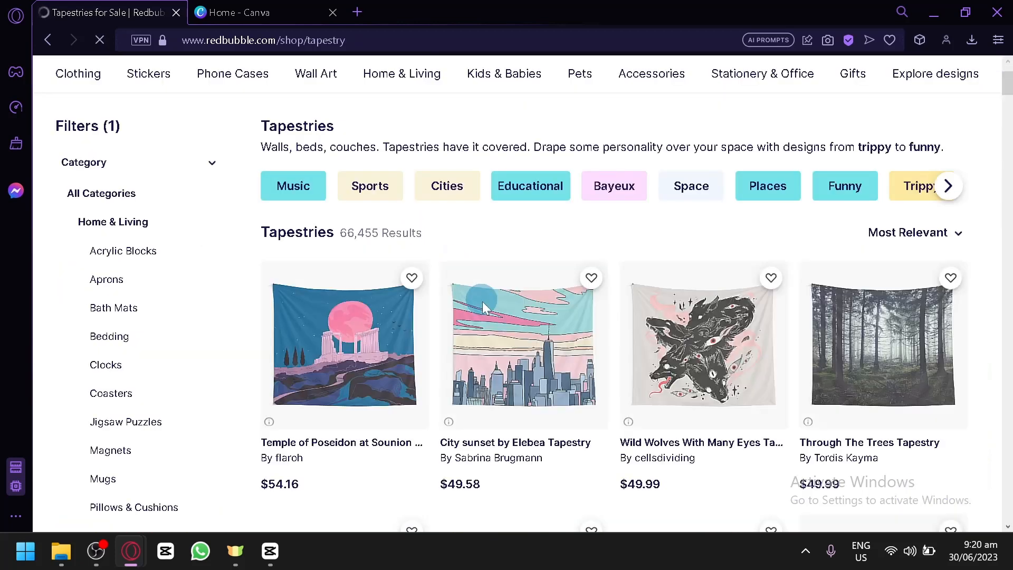
pyautogui.scroll(-2, 1003, 383)
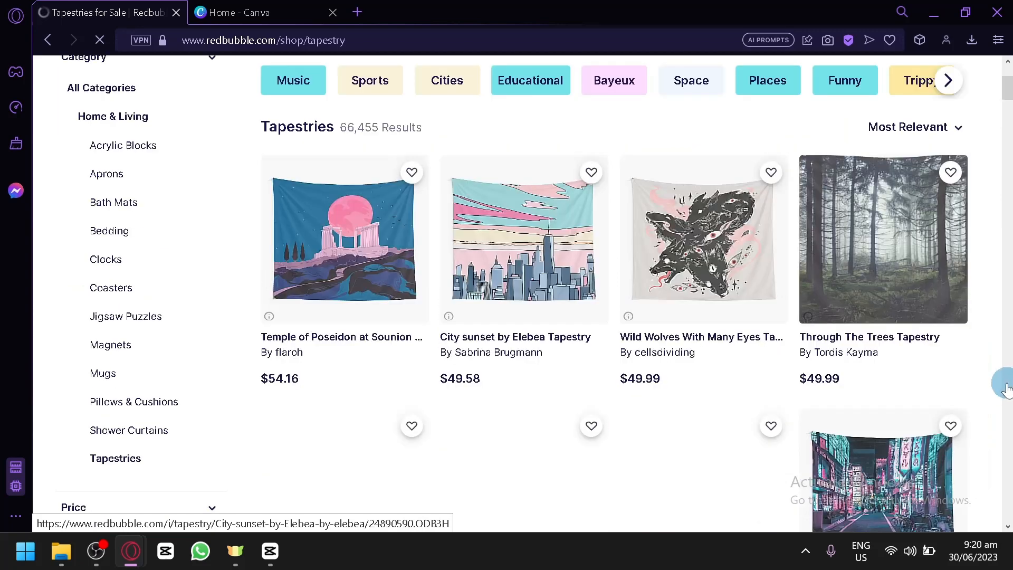
pyautogui.scroll(-4, 269, 293)
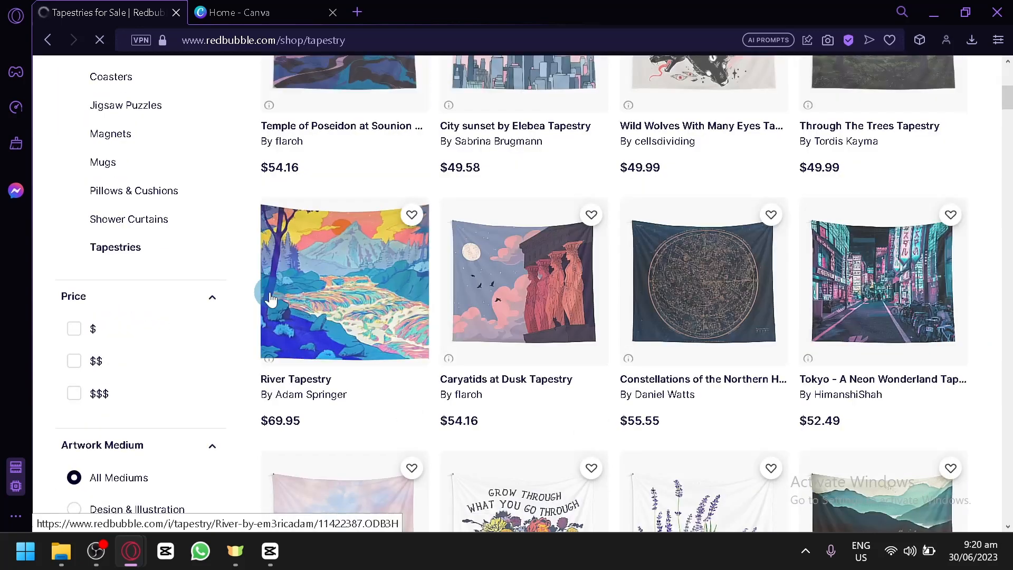
pyautogui.scroll(-2, 961, 283)
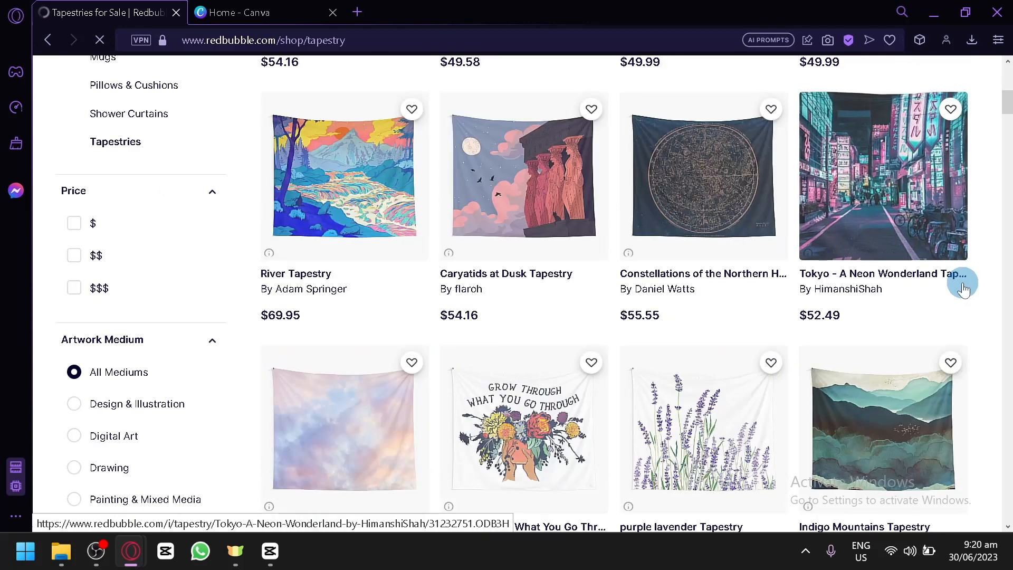
pyautogui.scroll(4, 964, 289)
pyautogui.scroll(4, 964, 290)
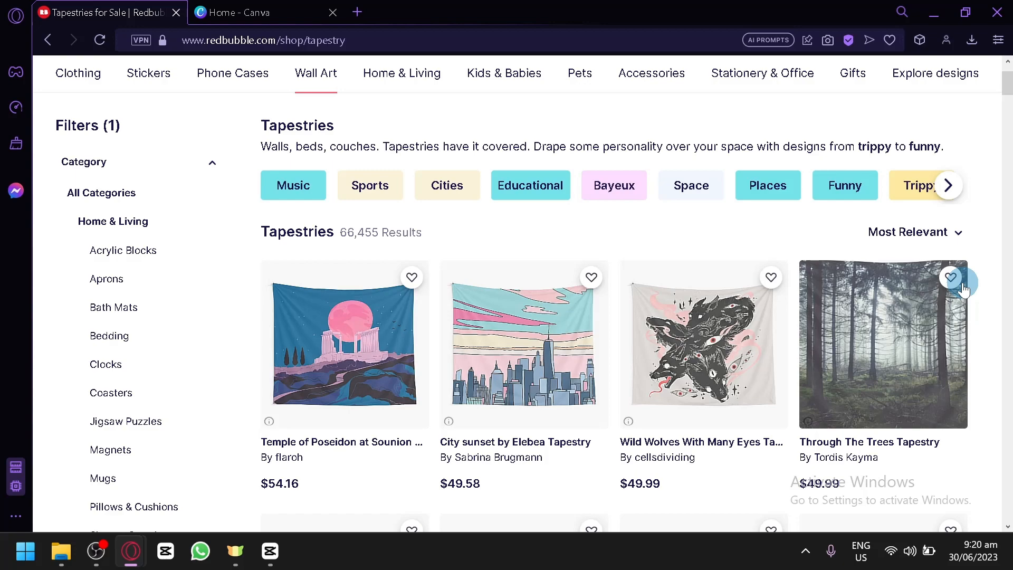
pyautogui.scroll(-10, 964, 289)
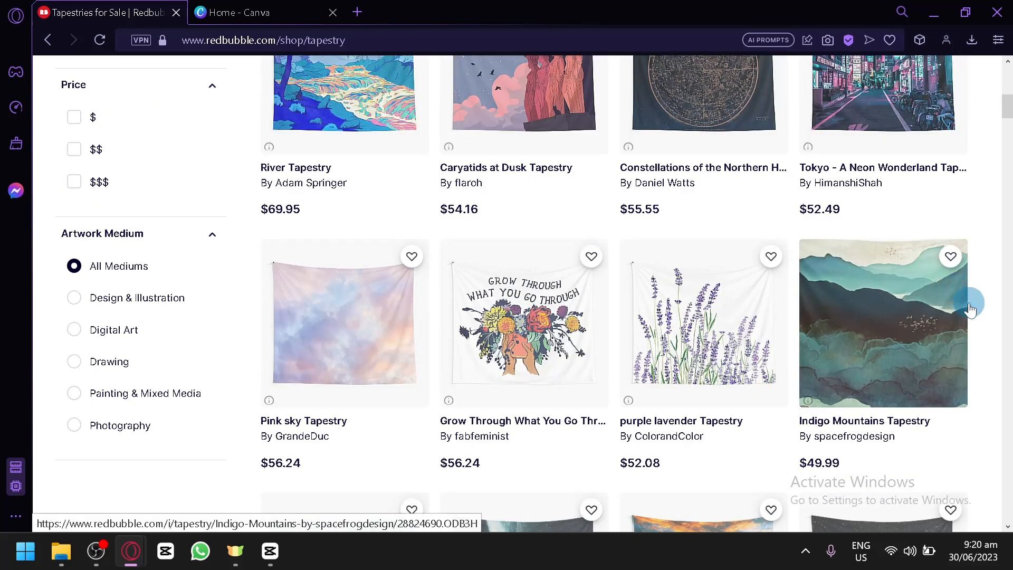
pyautogui.scroll(-8, 970, 308)
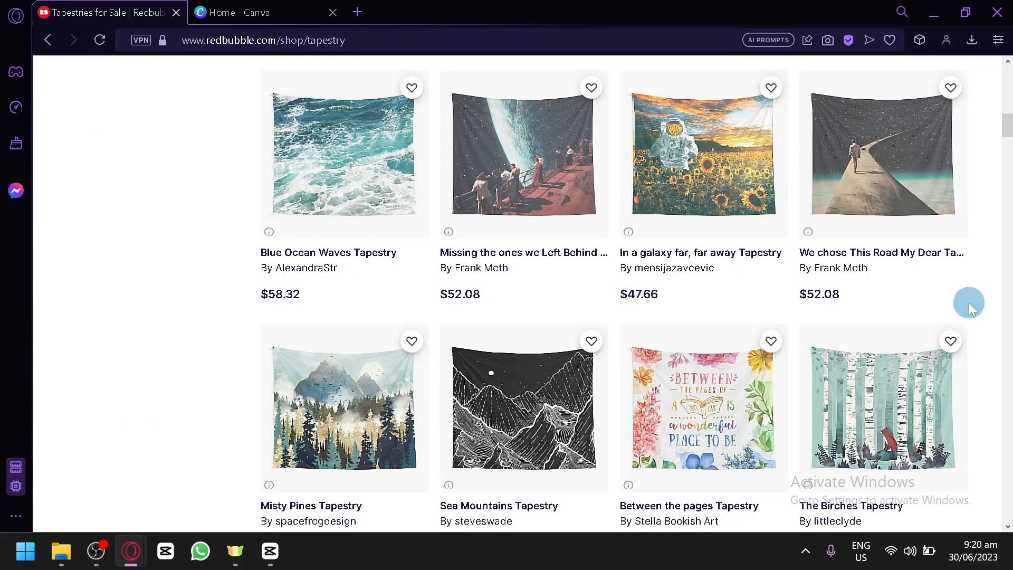
pyautogui.scroll(-4, 969, 297)
pyautogui.scroll(2, 539, 209)
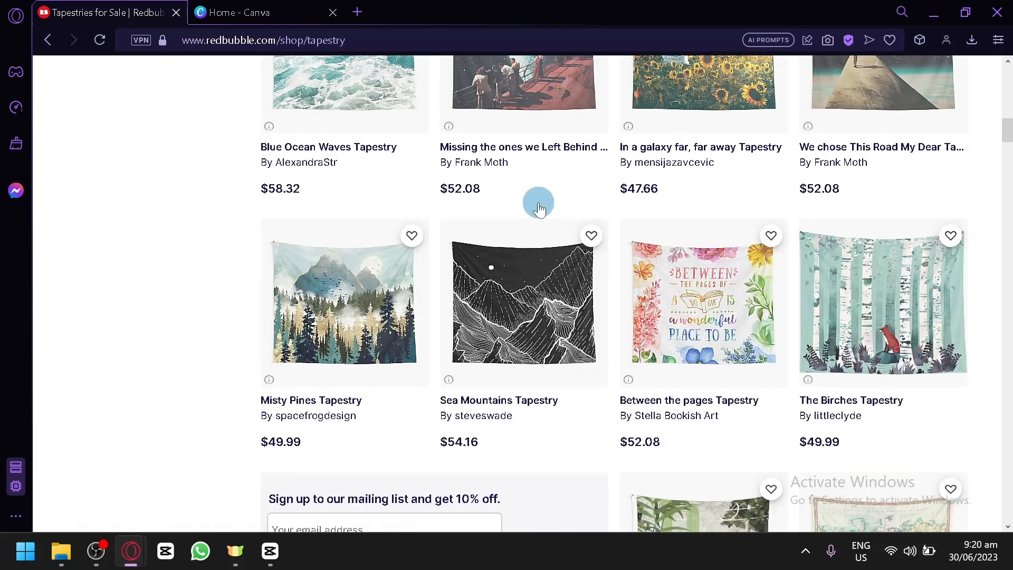
pyautogui.scroll(-4, 539, 204)
pyautogui.scroll(8, 538, 205)
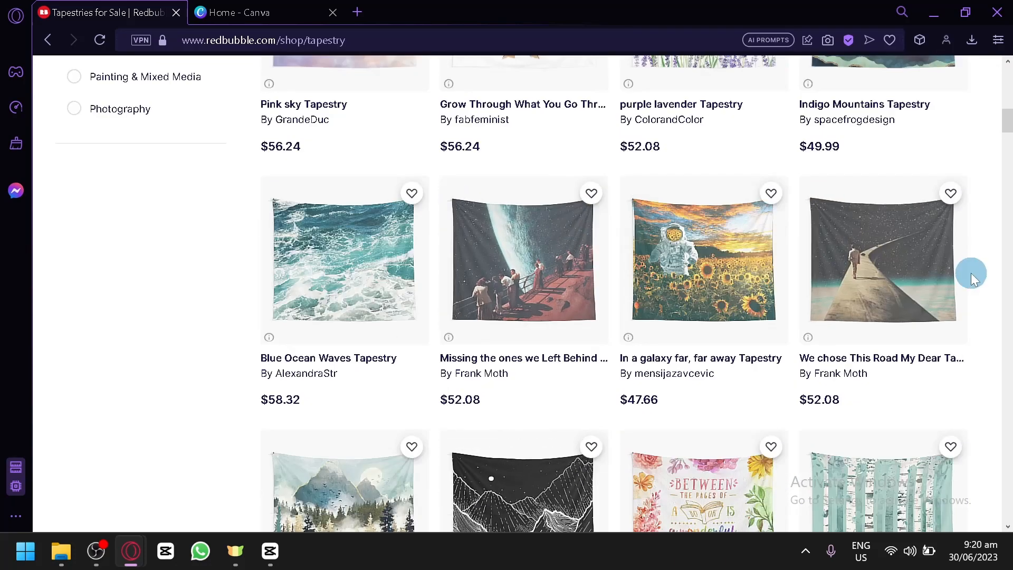
pyautogui.scroll(6, 971, 273)
pyautogui.scroll(6, 943, 280)
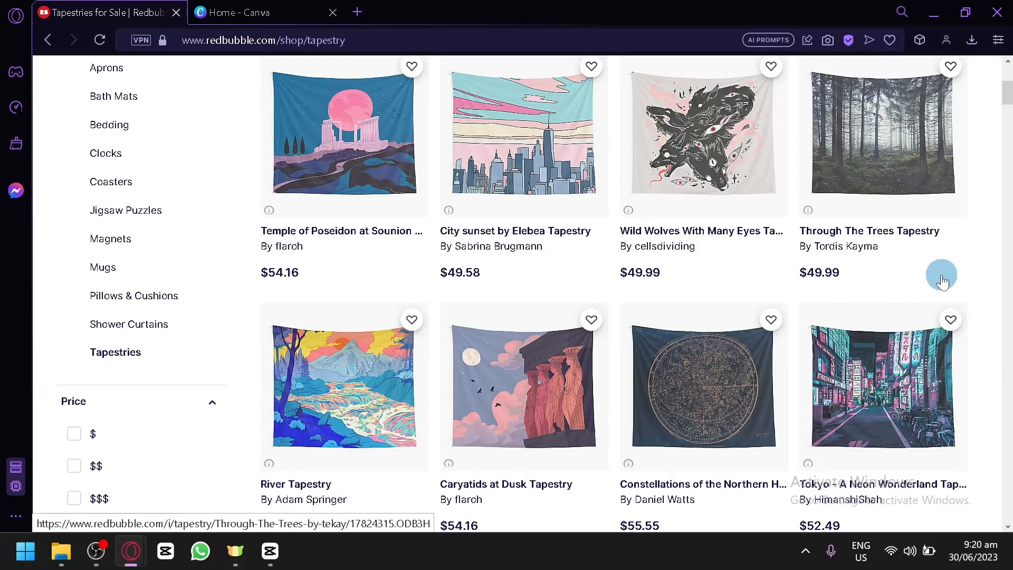
pyautogui.scroll(4, 934, 277)
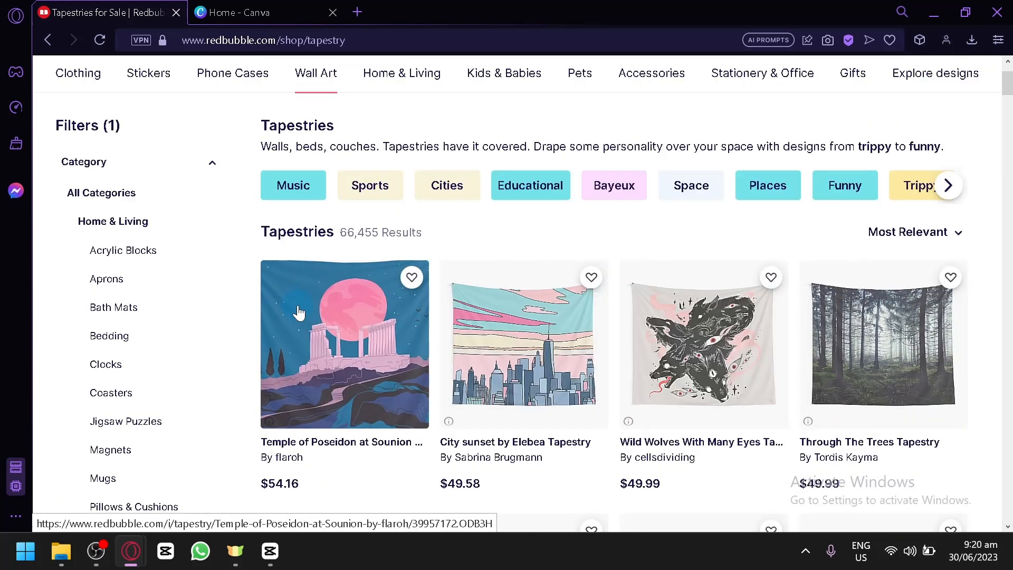
pyautogui.scroll(-4, 494, 174)
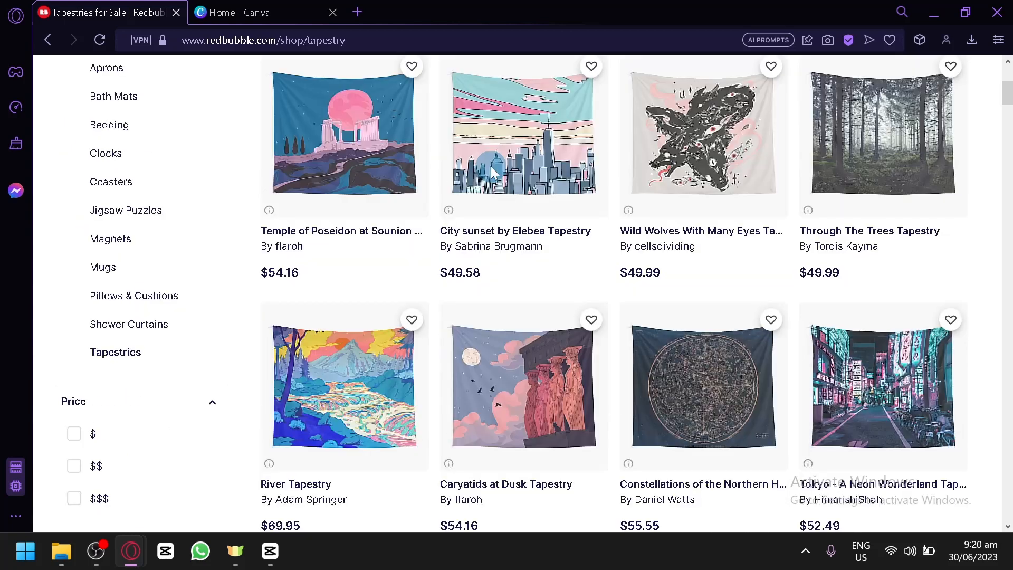
pyautogui.scroll(-2, 499, 258)
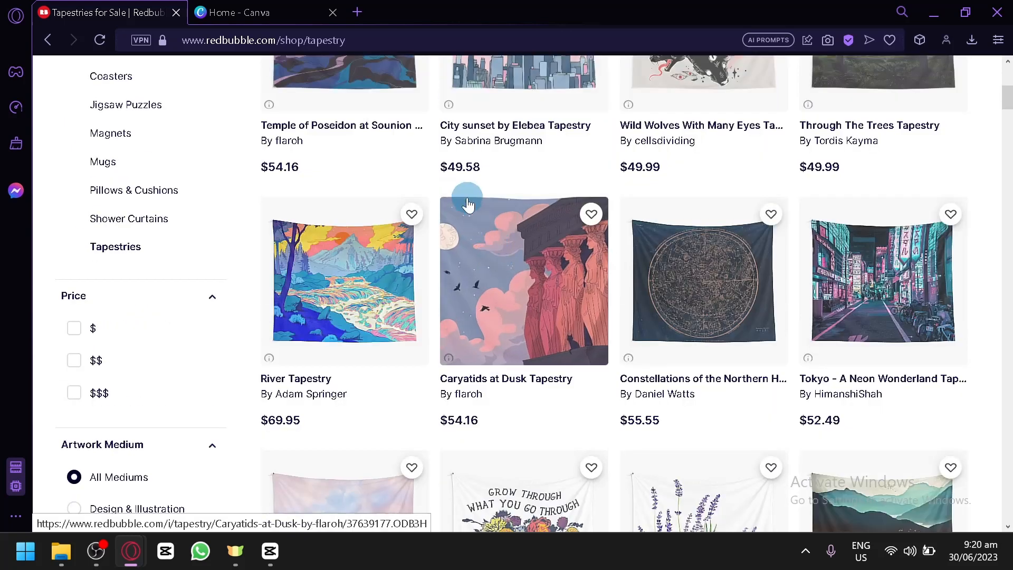
pyautogui.scroll(2, 669, 244)
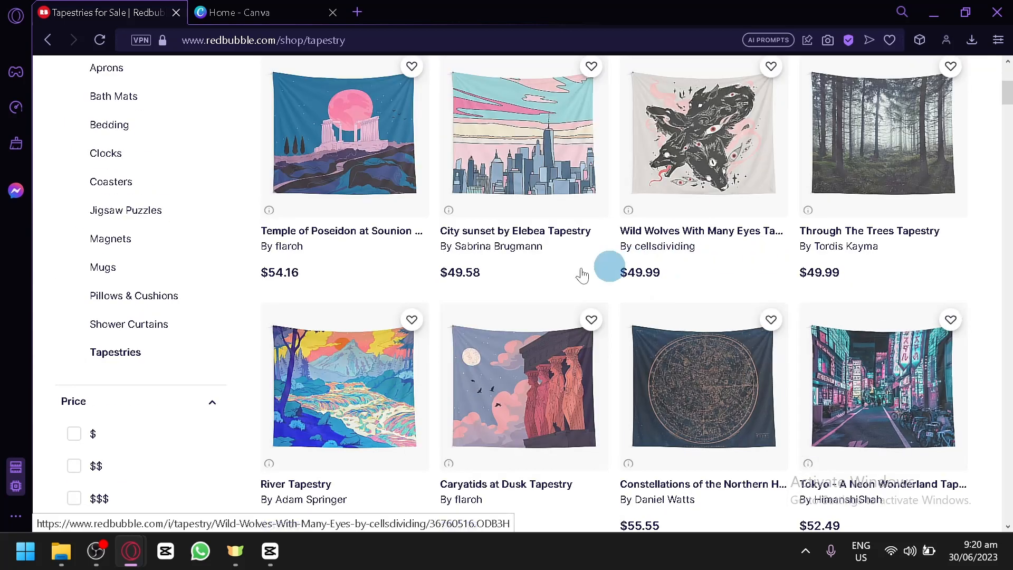
# Switch to Canva and look up template suggestions for "wall tapestry"
pyautogui.click(279, 7)
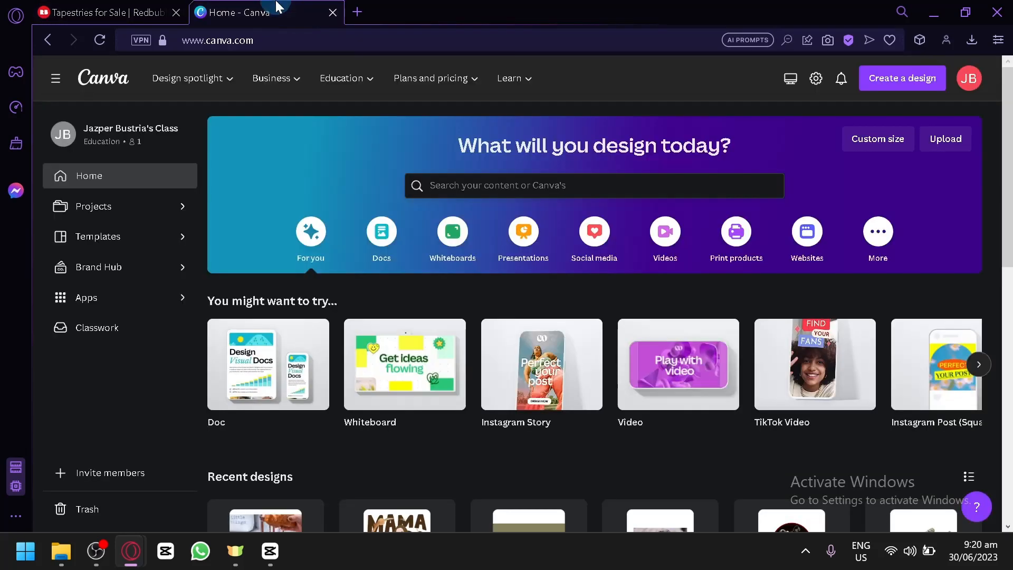
pyautogui.click(476, 190)
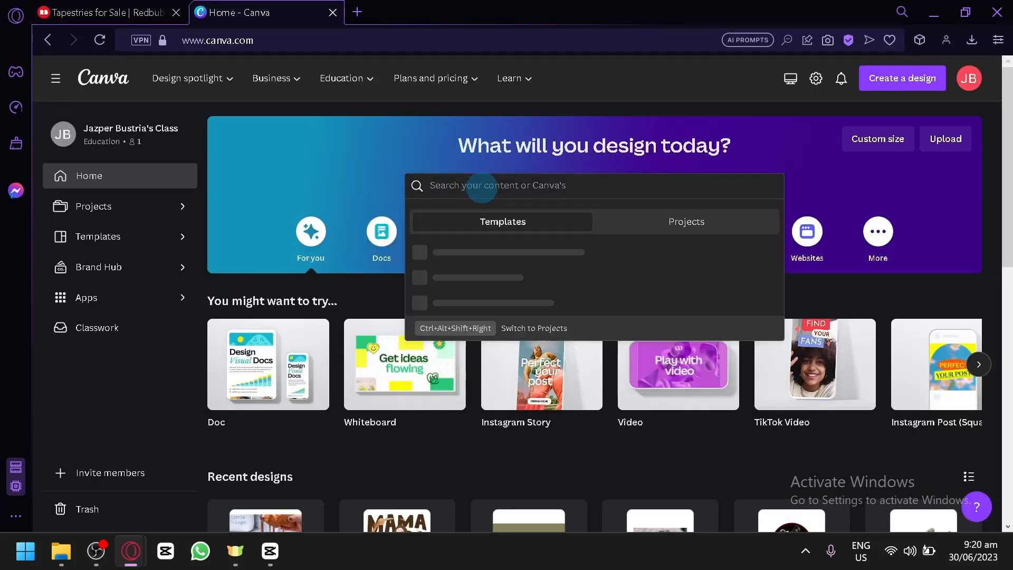
pyautogui.write('wall tapestry')
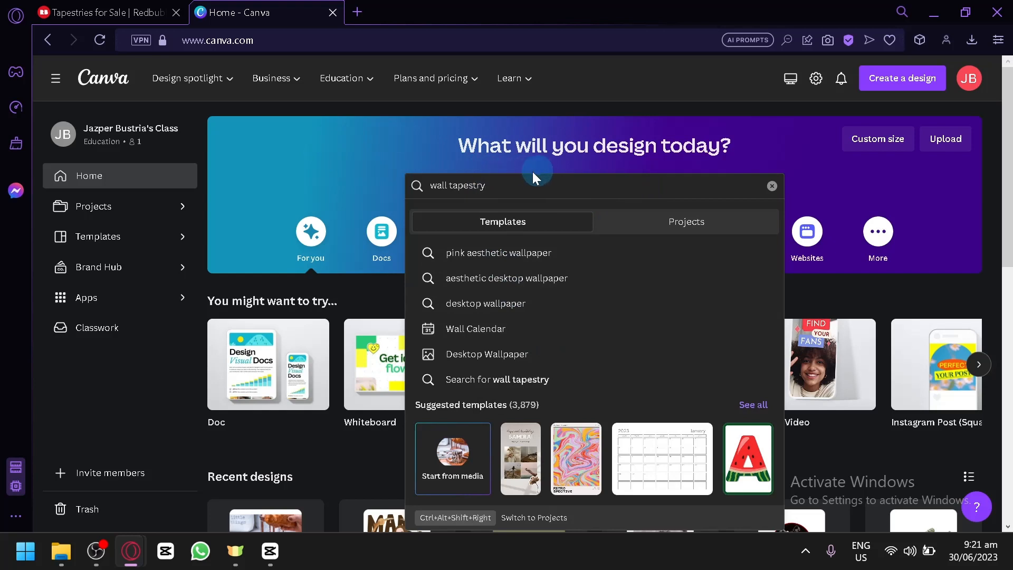
# Create a new blank design with the recent custom size 1920 × 1920 px
pyautogui.click(903, 79)
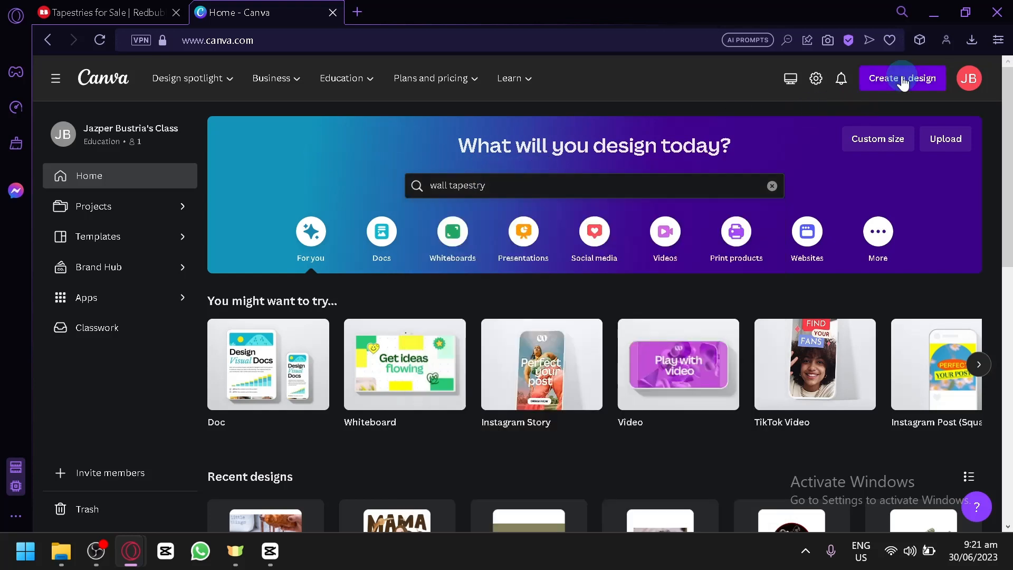
pyautogui.click(751, 416)
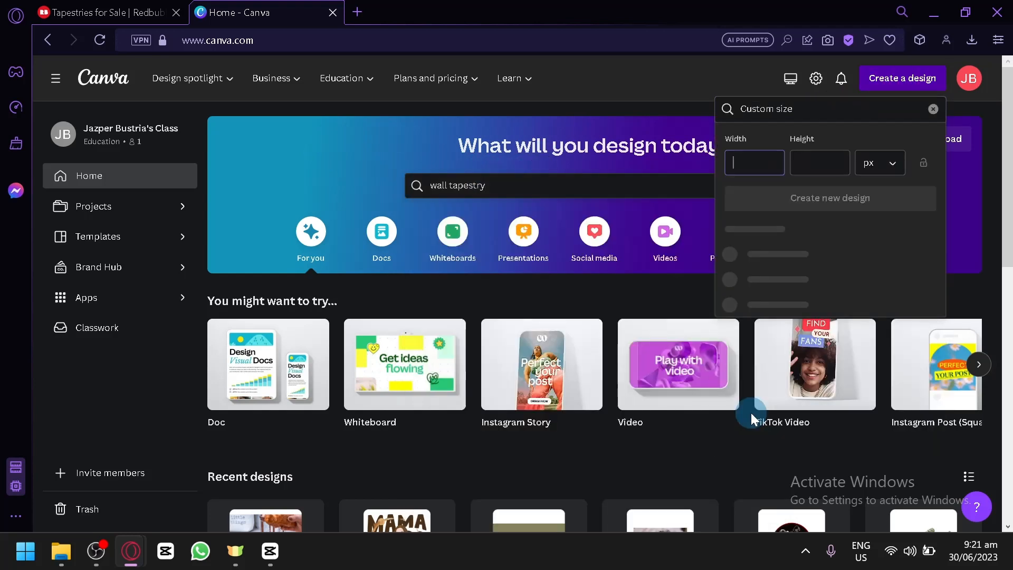
pyautogui.click(126, 13)
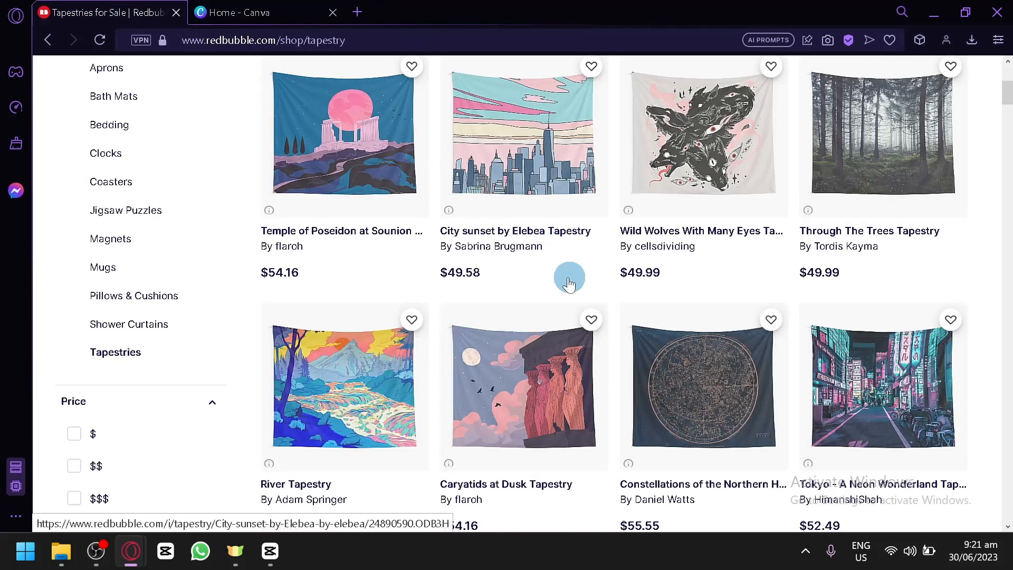
pyautogui.click(290, 12)
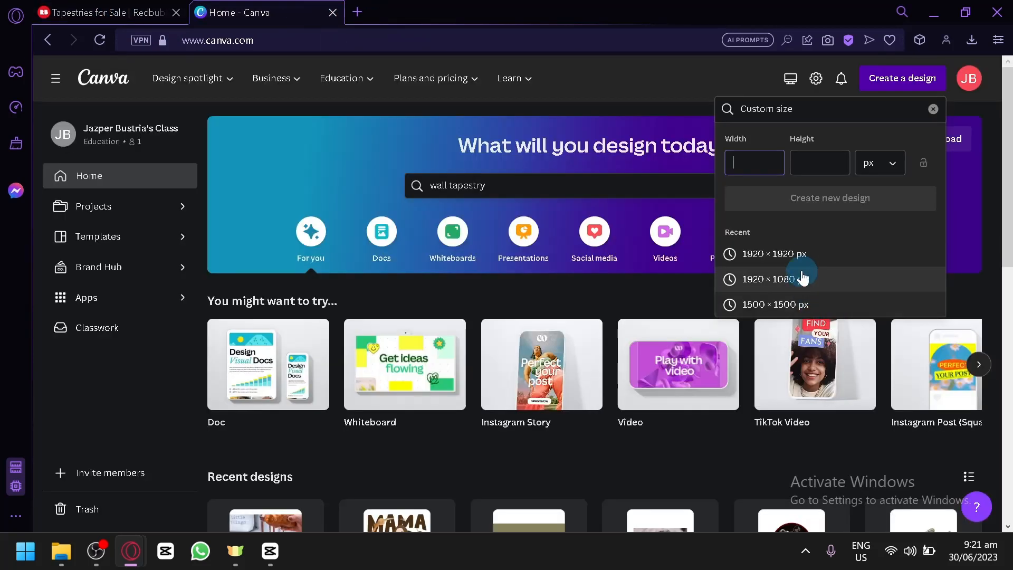
pyautogui.click(784, 254)
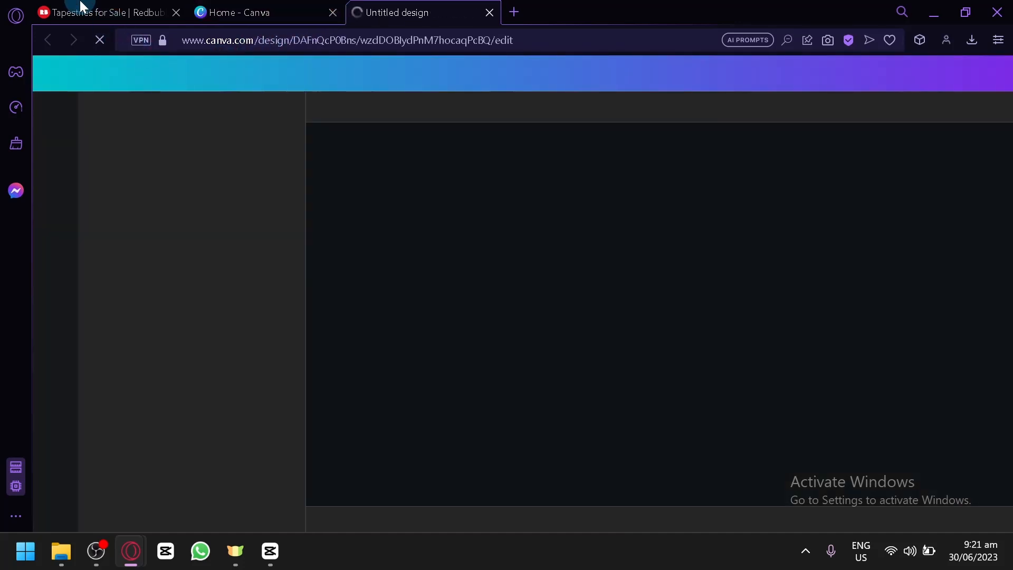
# Switch back to Redbubble and examine further tapestry designs as references for the artwork
pyautogui.click(105, 16)
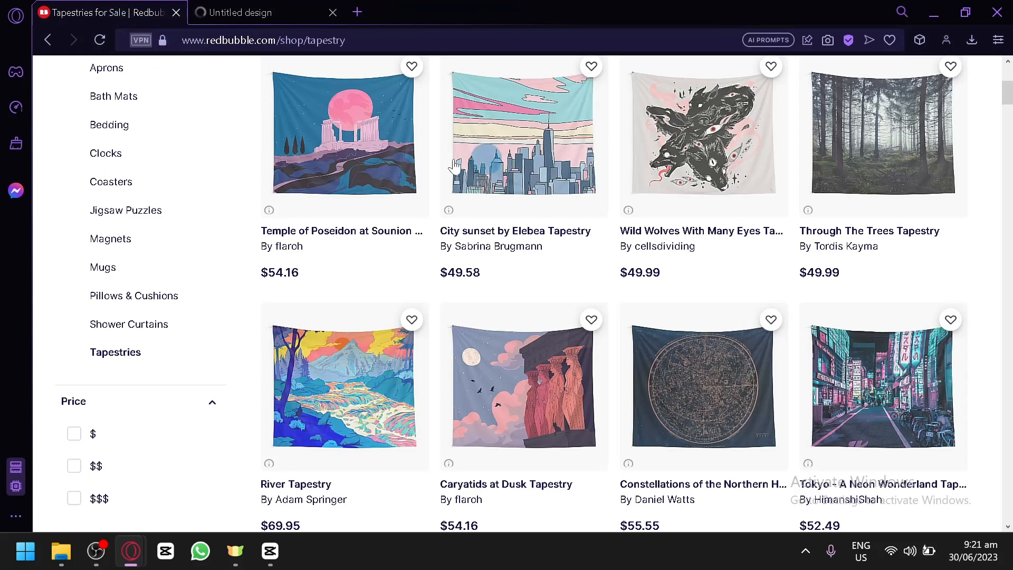
pyautogui.scroll(-4, 882, 338)
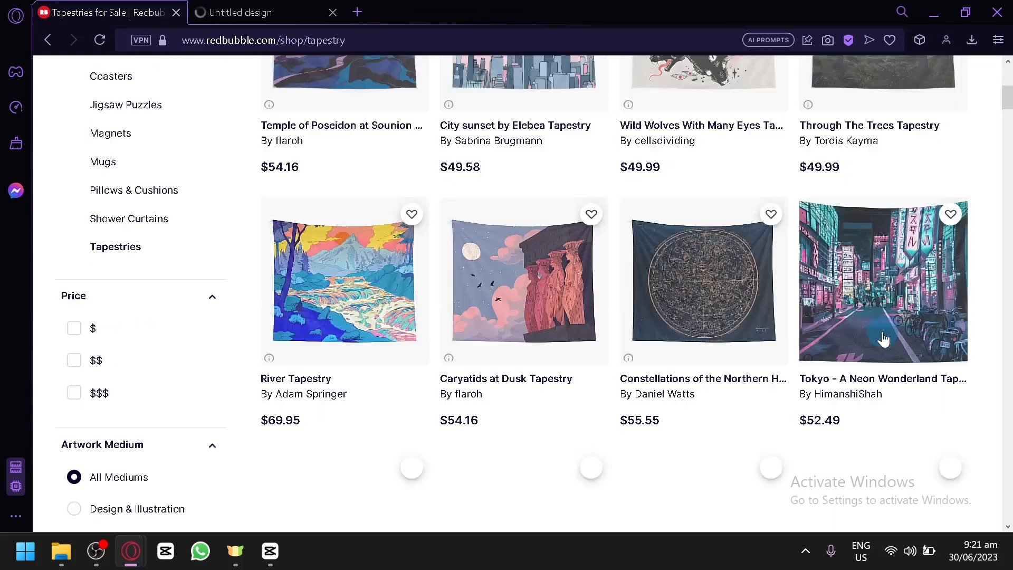
pyautogui.scroll(-6, 865, 340)
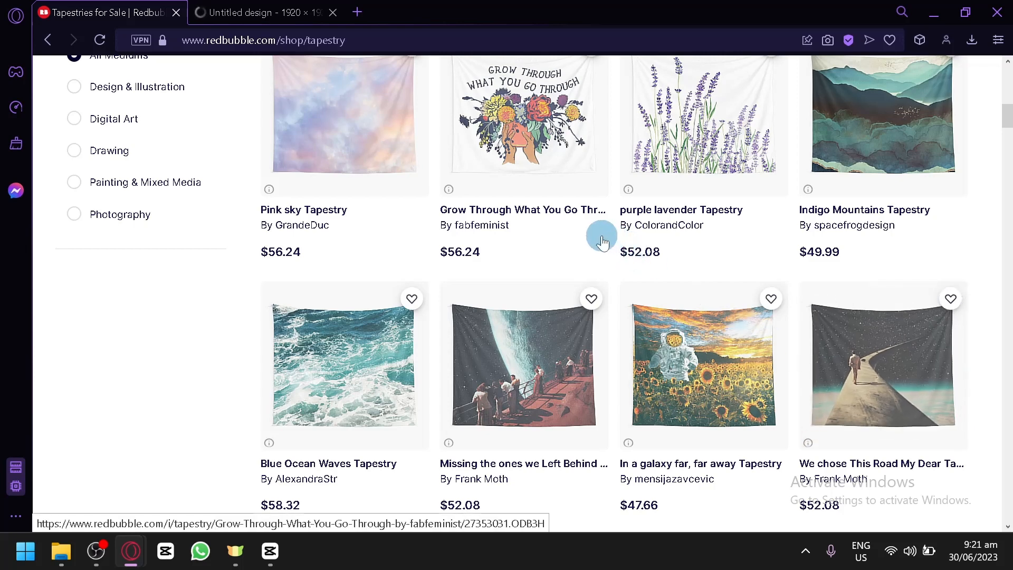
pyautogui.click(272, 10)
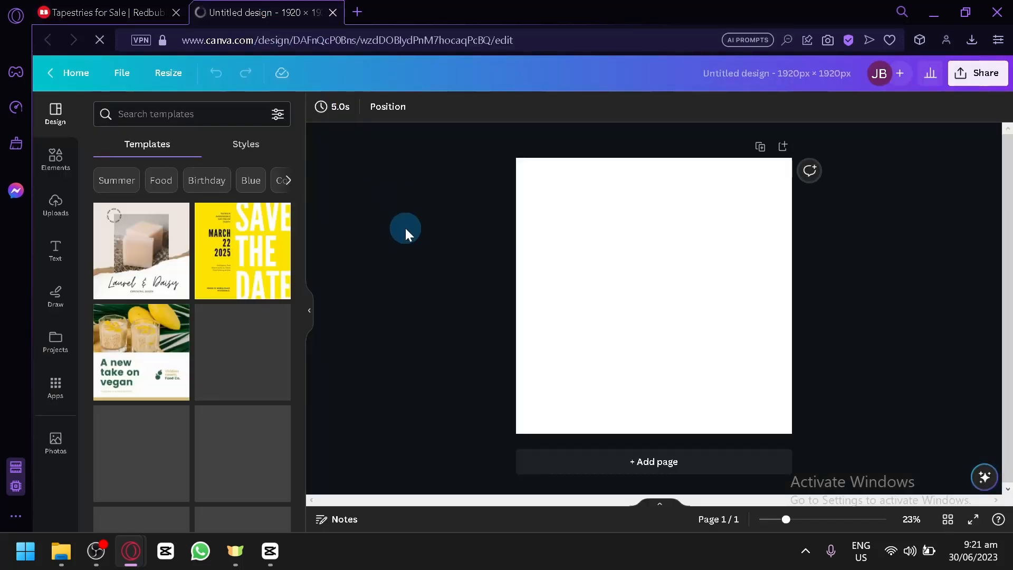
pyautogui.click(120, 7)
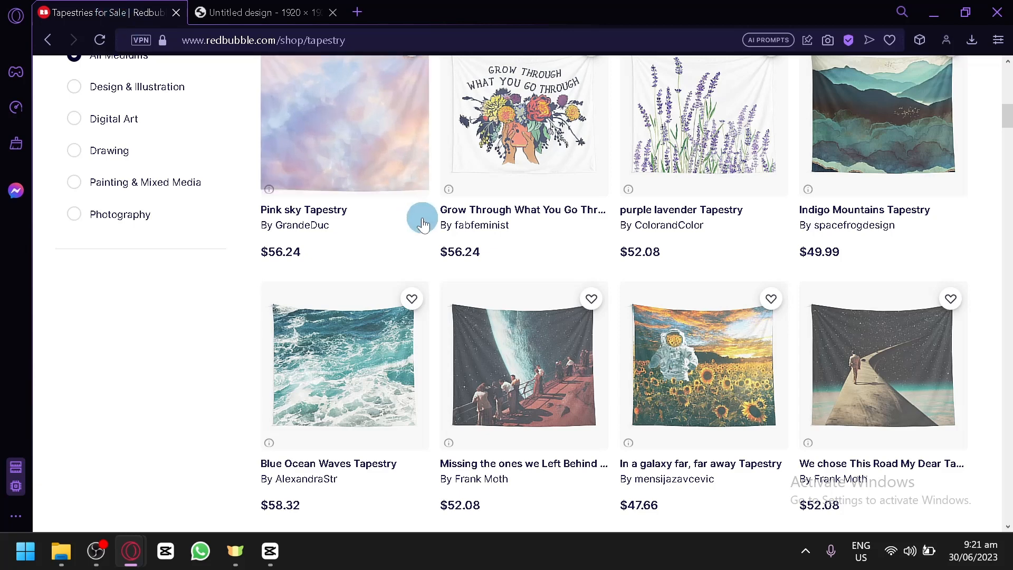
pyautogui.scroll(-4, 429, 280)
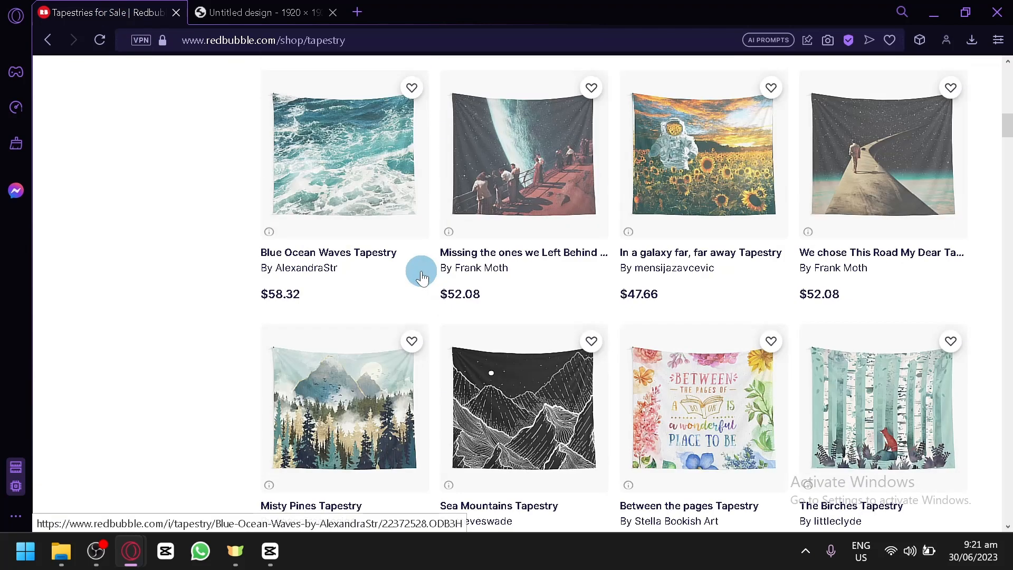
pyautogui.scroll(-2, 506, 315)
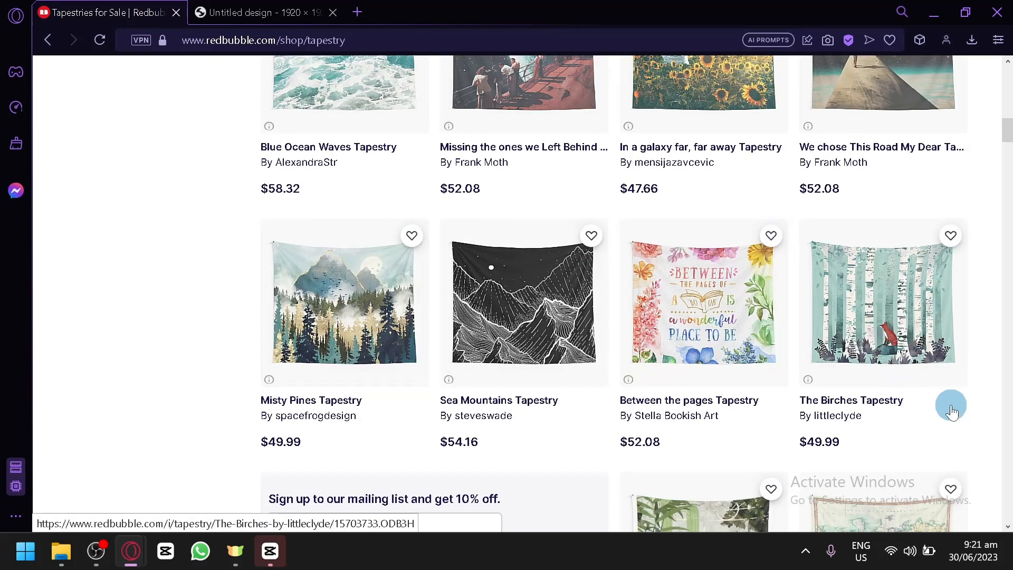
pyautogui.scroll(6, 953, 412)
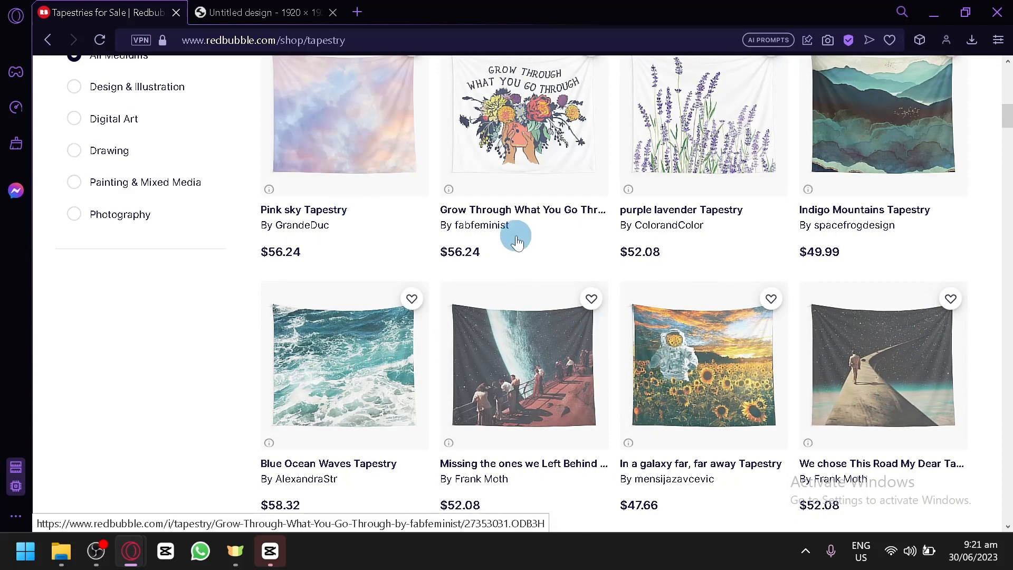
pyautogui.scroll(8, 517, 241)
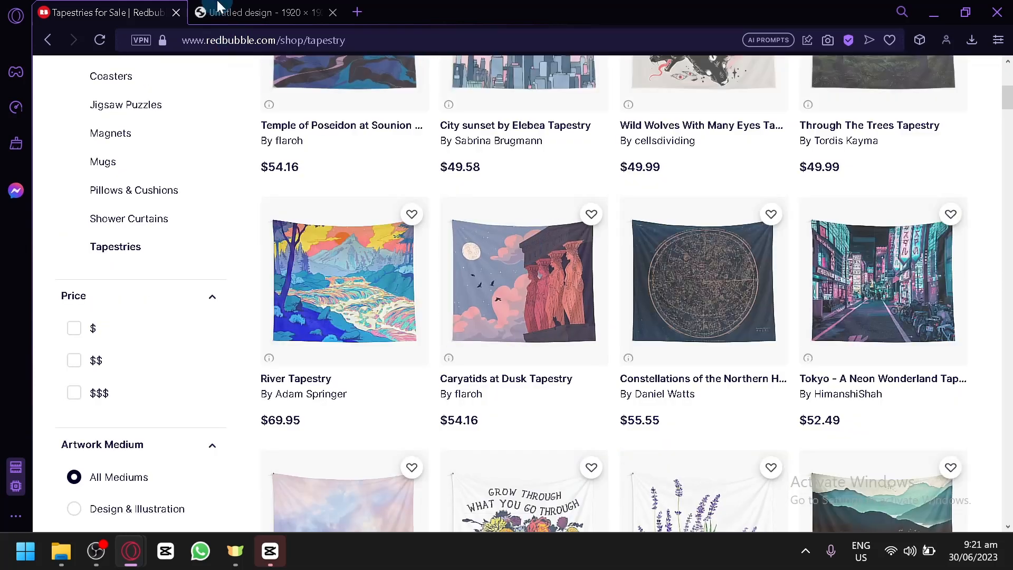
# Switch to Canva, search the elements for "space" and browse all the photo results
pyautogui.click(221, 10)
pyautogui.click(52, 174)
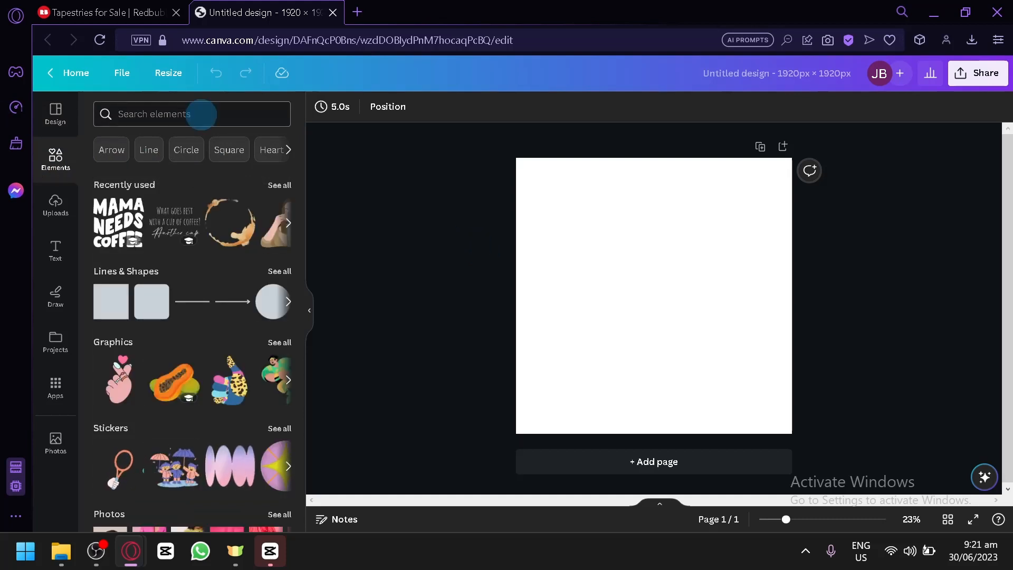
pyautogui.click(202, 114)
pyautogui.write('space')
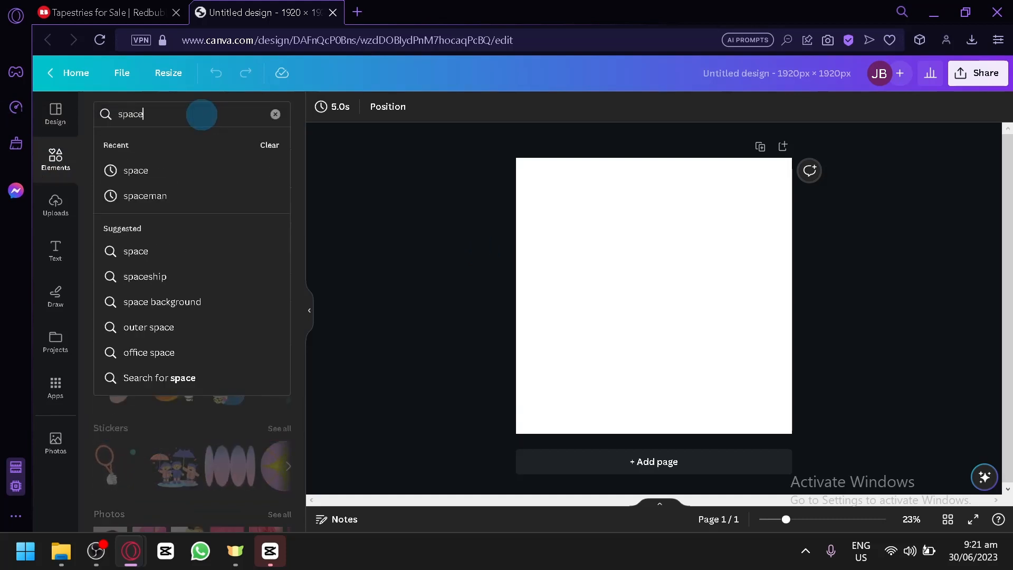
pyautogui.press('Return')
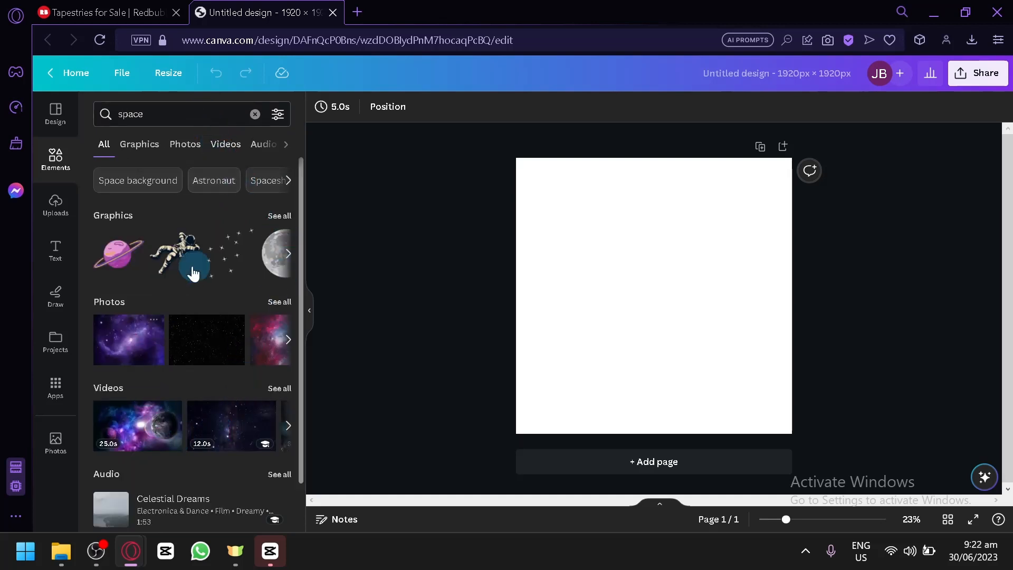
pyautogui.click(275, 305)
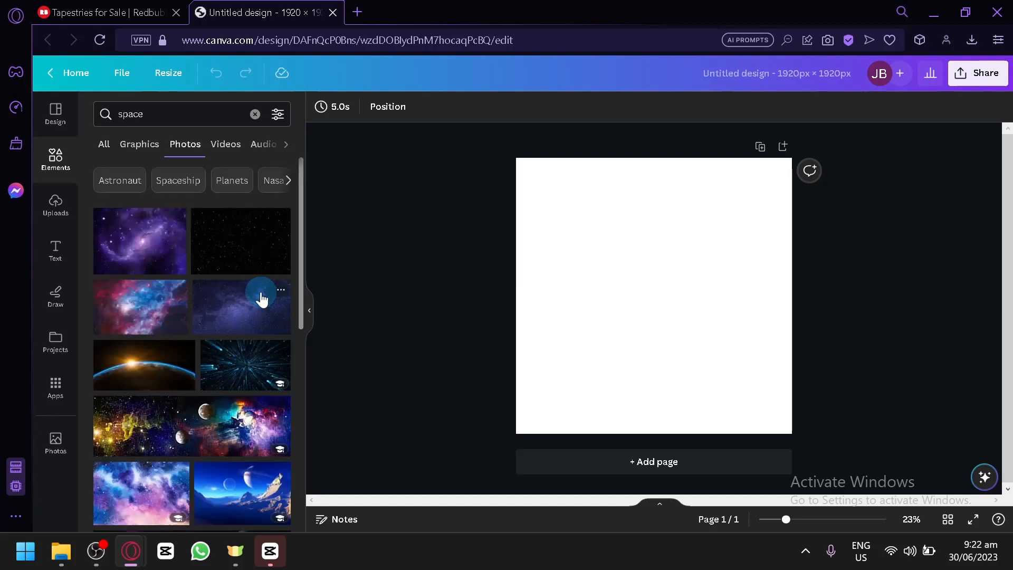
pyautogui.scroll(-10, 253, 290)
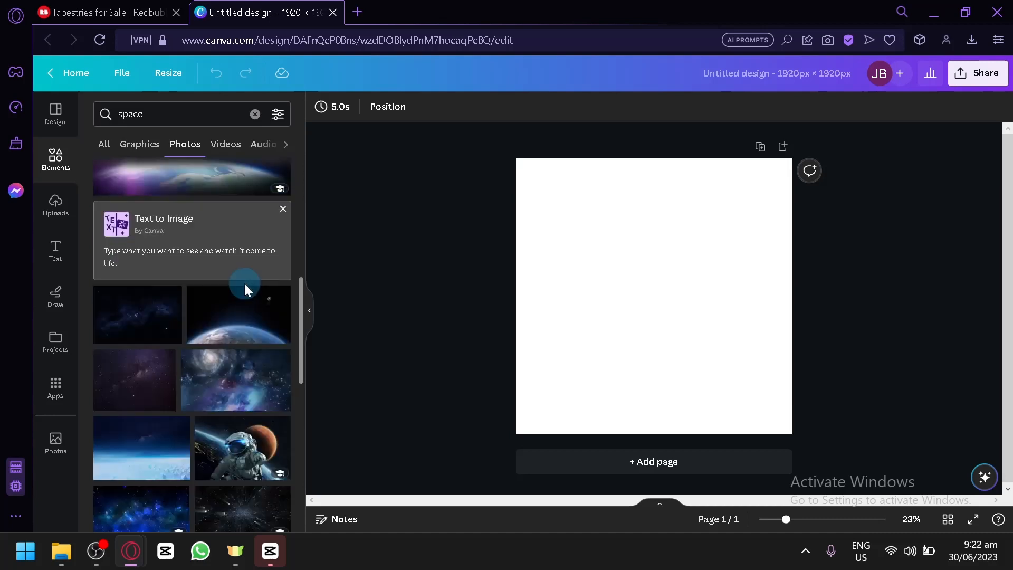
pyautogui.scroll(-8, 244, 285)
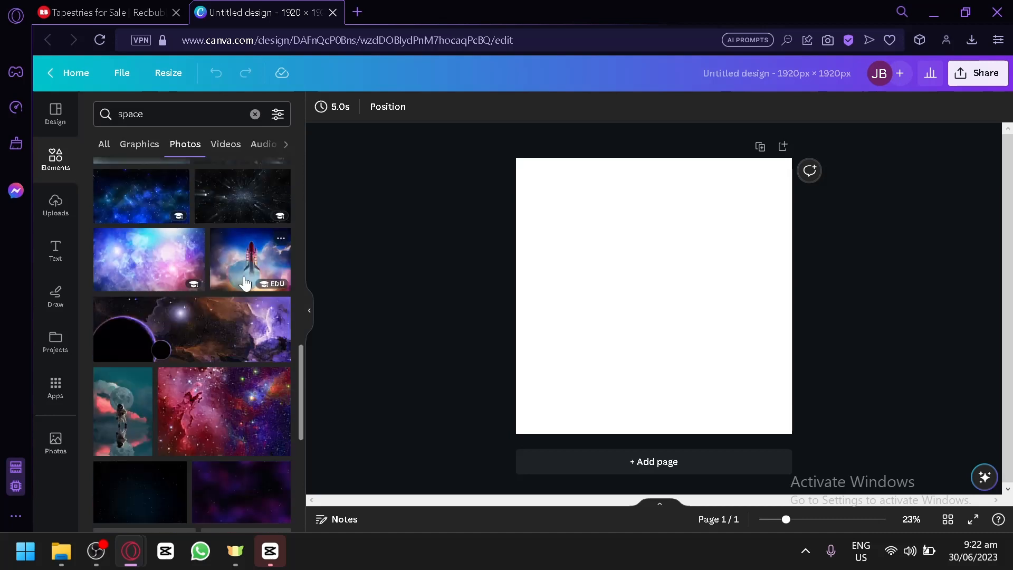
pyautogui.moveTo(127, 312); pyautogui.dragTo(561, 210)
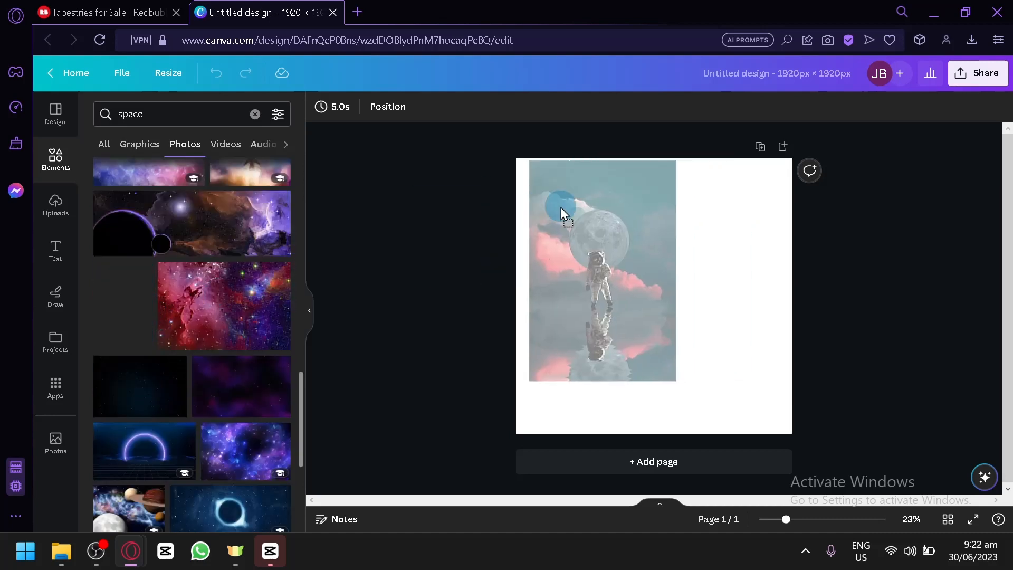
pyautogui.moveTo(678, 381); pyautogui.dragTo(961, 517)
pyautogui.moveTo(744, 281); pyautogui.dragTo(716, 231)
pyautogui.moveTo(638, 286); pyautogui.dragTo(644, 271)
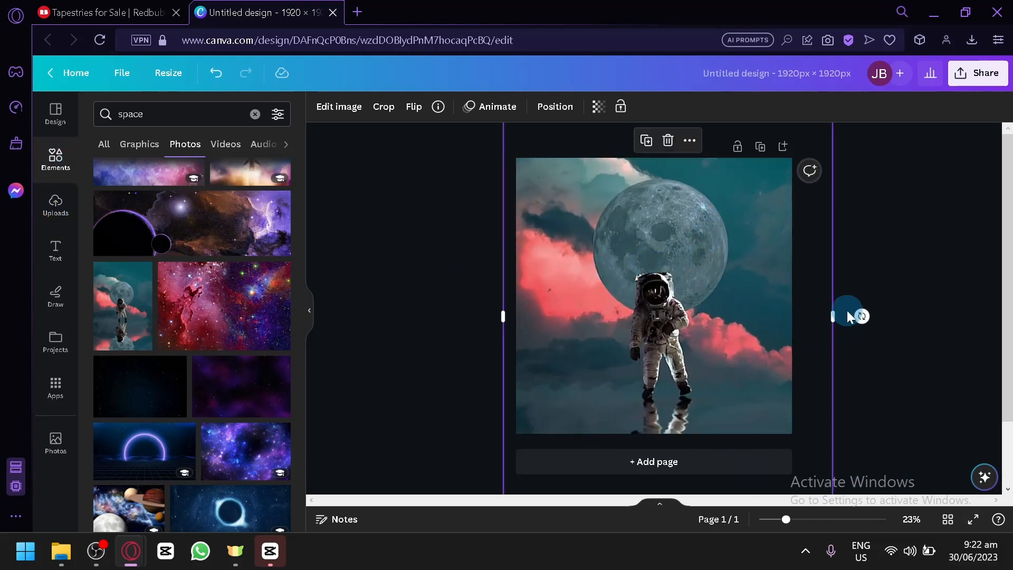
pyautogui.press('Delete')
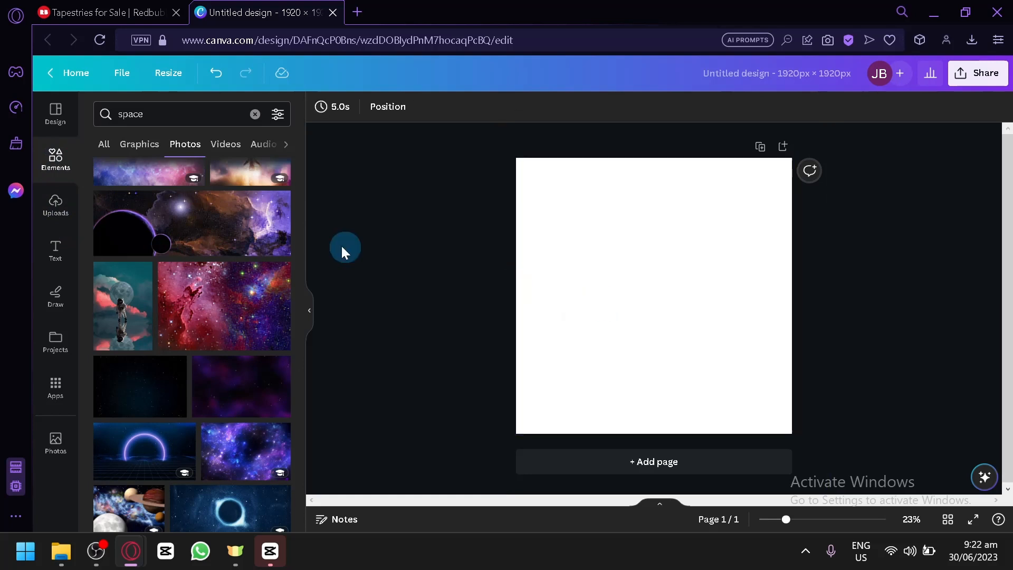
# Search the elements for "space" again and browse all the graphics, glancing back at the Redbubble tapestries for reference
pyautogui.click(65, 171)
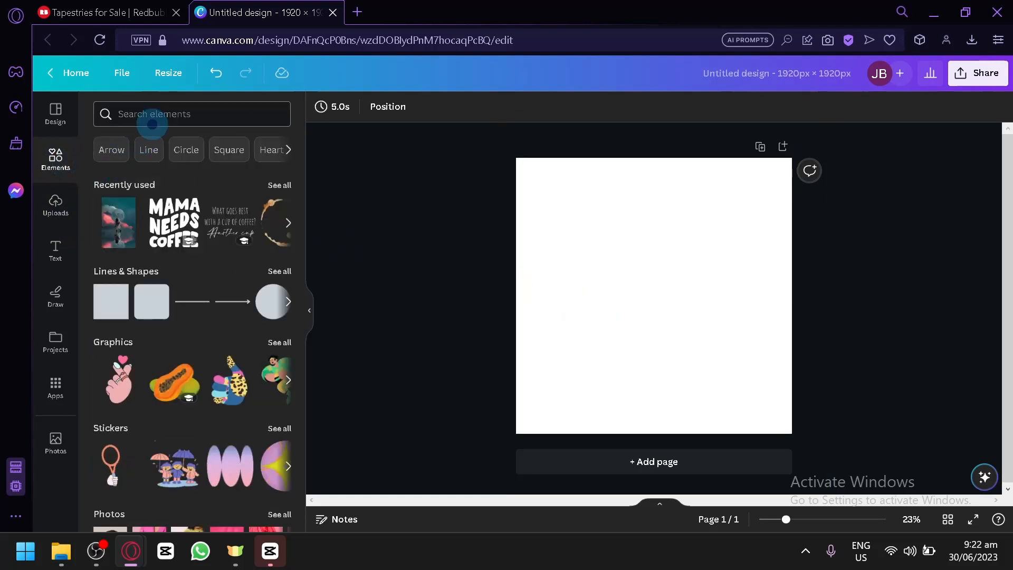
pyautogui.click(146, 113)
pyautogui.click(134, 180)
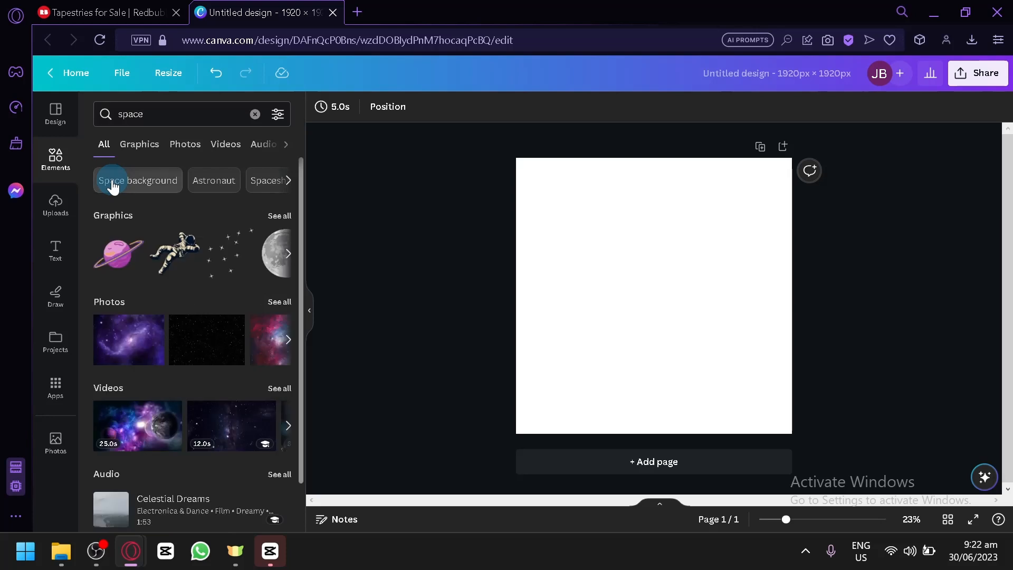
pyautogui.click(277, 216)
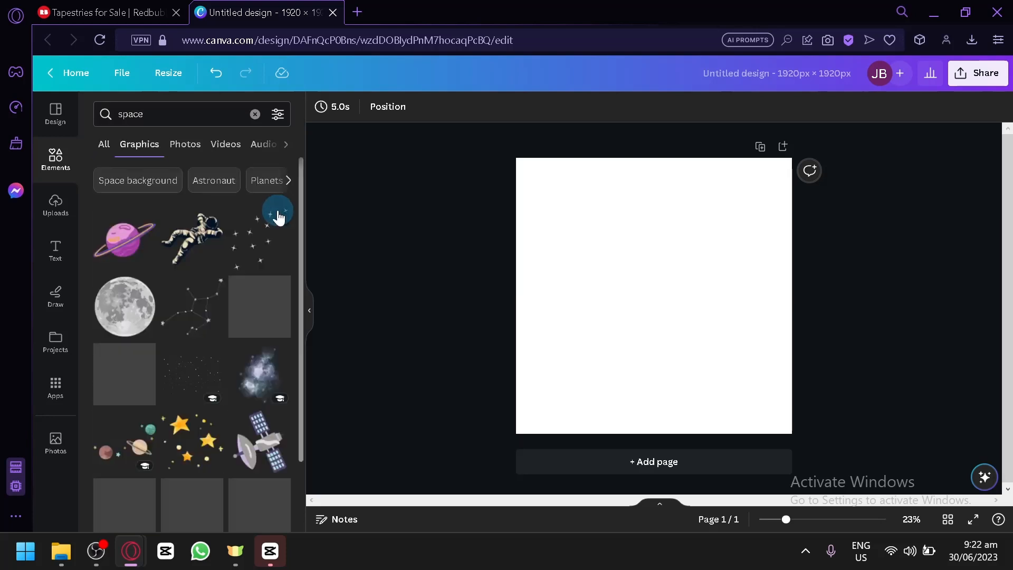
pyautogui.scroll(-3, 224, 327)
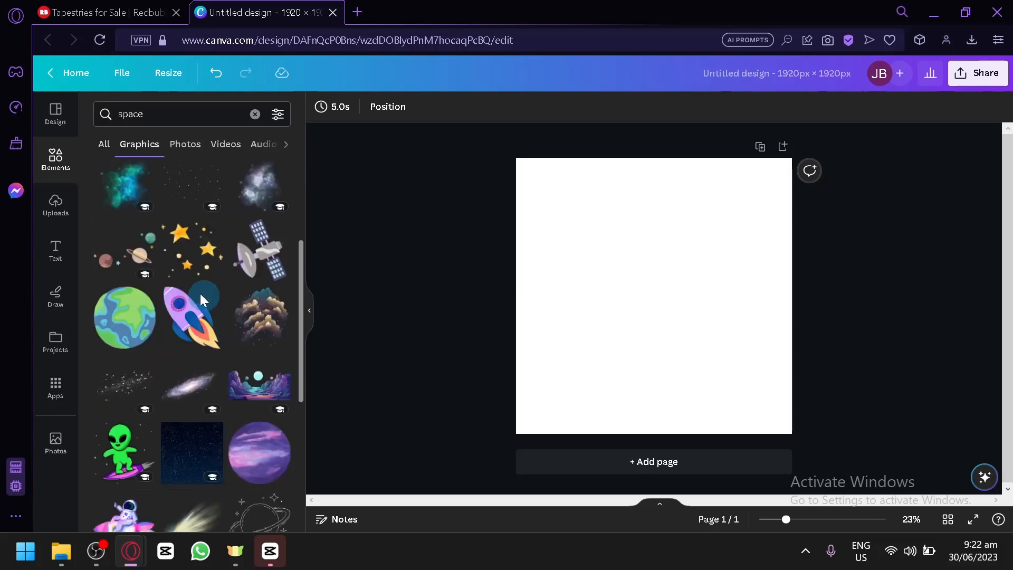
pyautogui.click(148, 11)
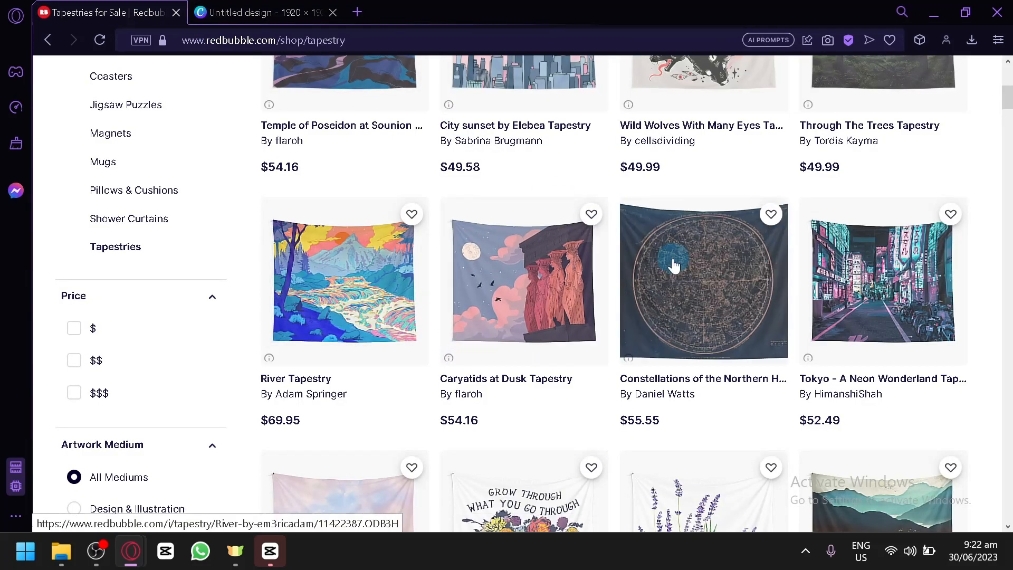
pyautogui.click(275, 12)
pyautogui.scroll(-2, 207, 313)
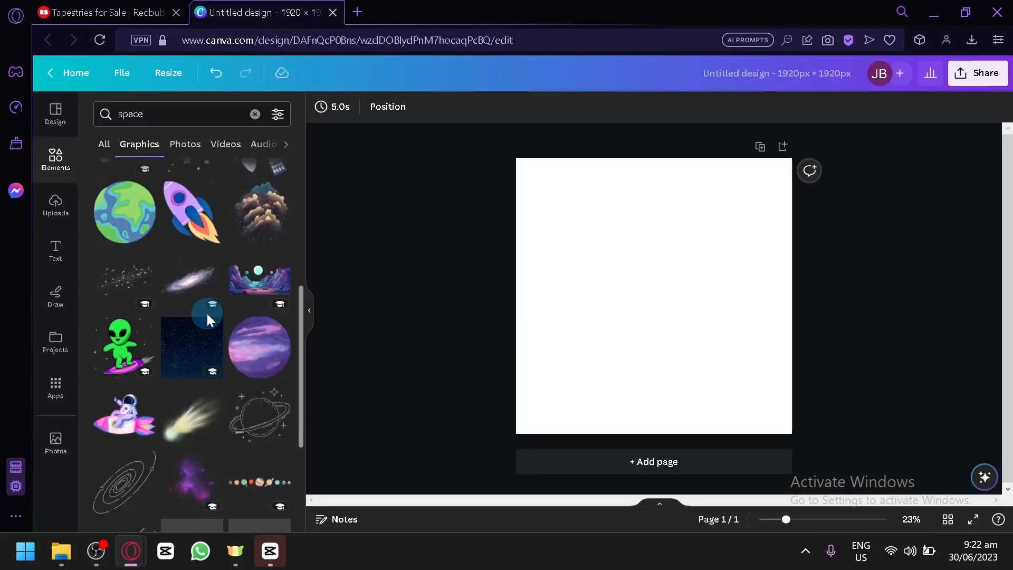
# Add the purple rocky planet landscape graphic along the page's lower edge and enlarge it to span the full page width
pyautogui.moveTo(248, 283); pyautogui.dragTo(589, 346)
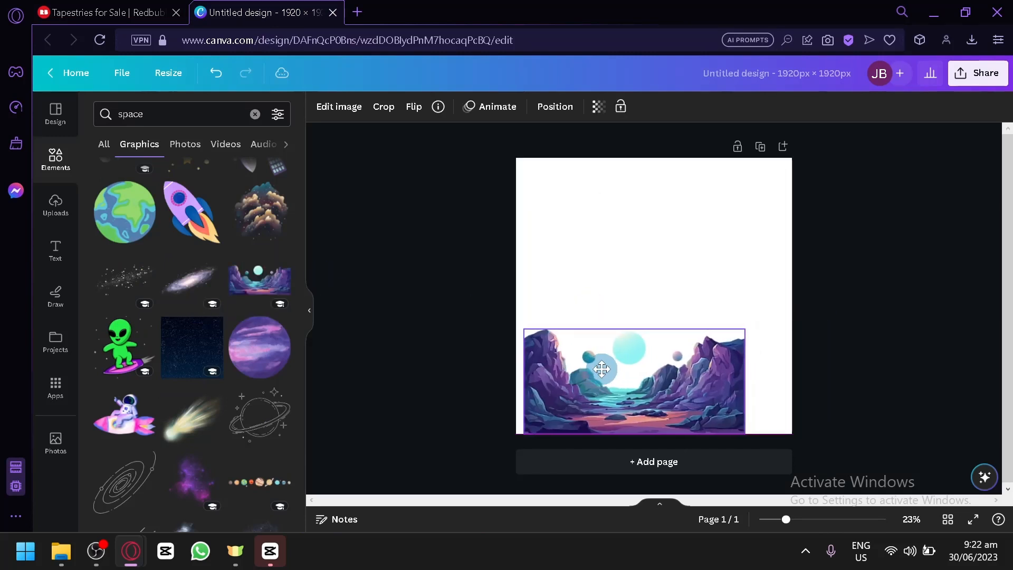
pyautogui.moveTo(731, 329); pyautogui.dragTo(787, 302)
pyautogui.click(659, 228)
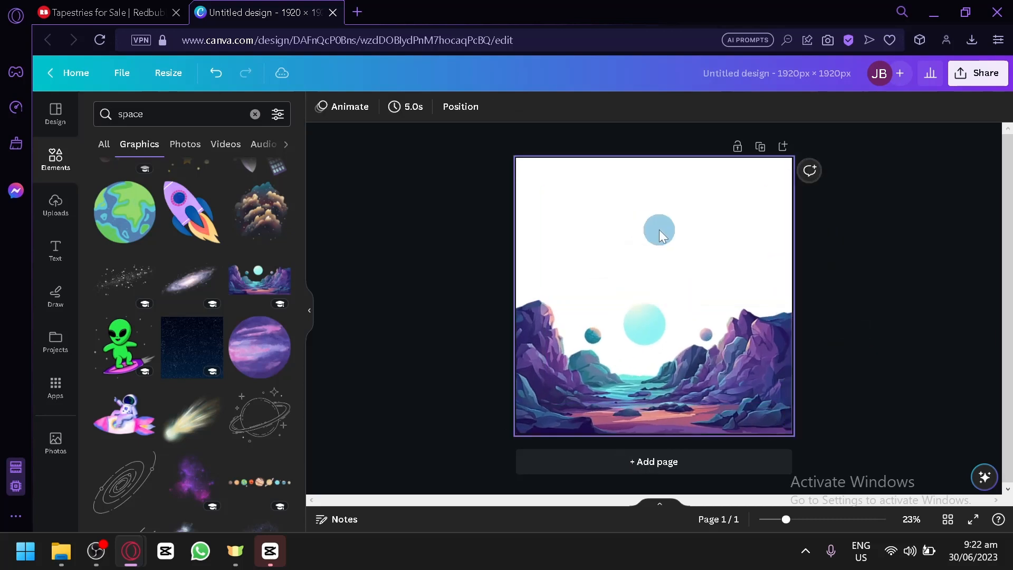
# Add the dark starry sky graphic, enlarge it to about 2470 px square to cover the page, and send it to the back
pyautogui.moveTo(185, 338); pyautogui.dragTo(533, 197)
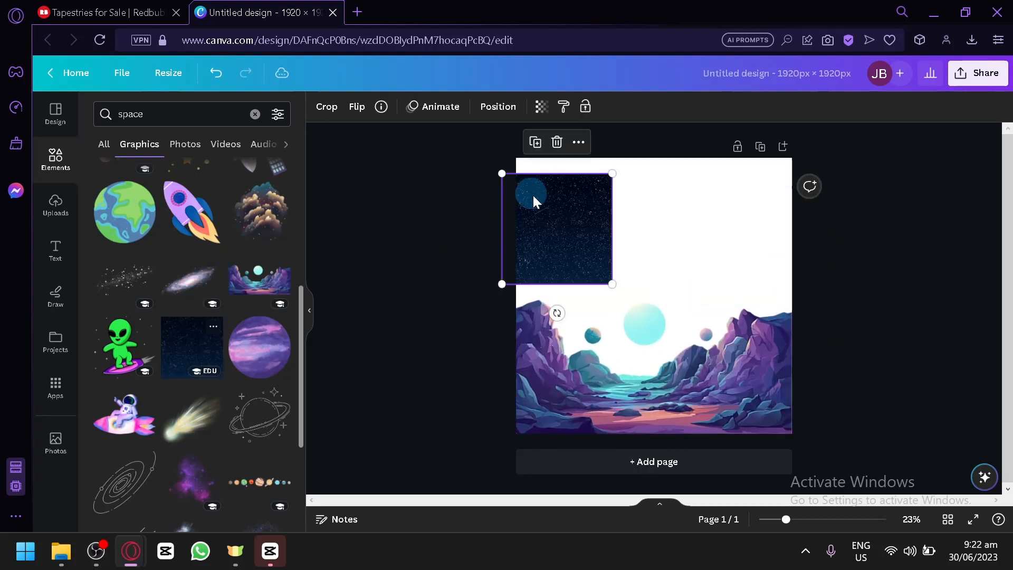
pyautogui.moveTo(613, 284); pyautogui.dragTo(909, 485)
pyautogui.moveTo(674, 348); pyautogui.dragTo(645, 304)
pyautogui.click(539, 108)
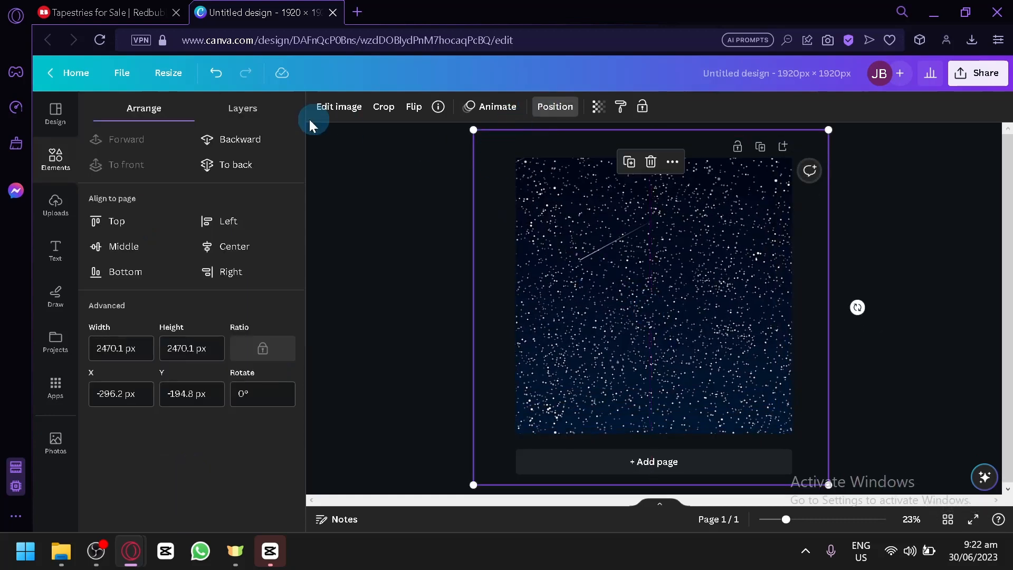
pyautogui.click(248, 164)
pyautogui.click(441, 226)
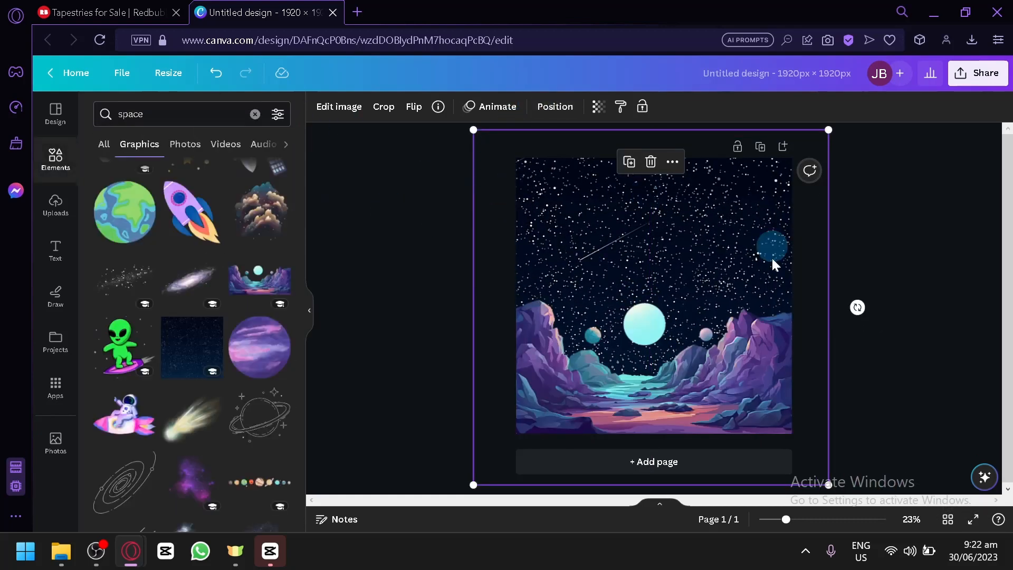
pyautogui.click(966, 237)
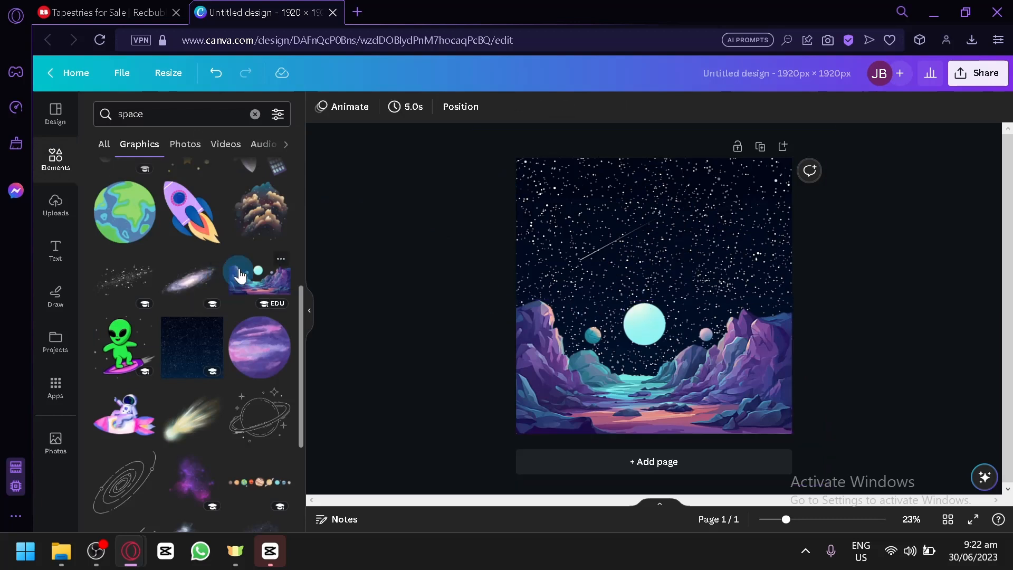
# Add the purple striped planet graphic, sized to about a third of the page width, partly cut off in the artwork's upper-left corner
pyautogui.scroll(-2, 256, 245)
pyautogui.moveTo(256, 245); pyautogui.dragTo(586, 186)
pyautogui.moveTo(775, 364); pyautogui.dragTo(572, 183)
# Replace the starry sky background with the multicoloured galaxy graphic, enlarged to about 2168 px square and sent to the back
pyautogui.scroll(-4, 191, 359)
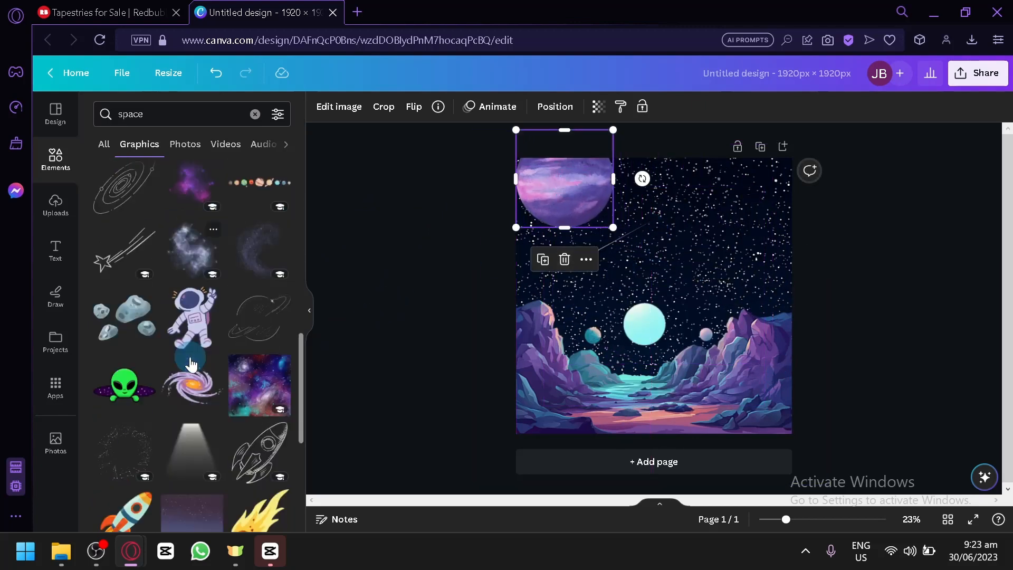
pyautogui.scroll(-2, 191, 365)
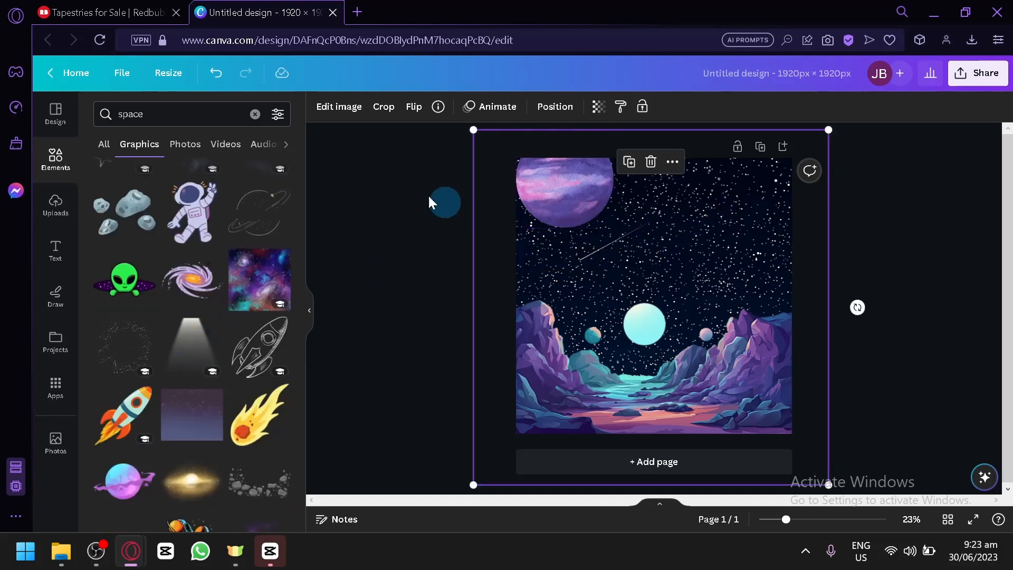
pyautogui.click(329, 224)
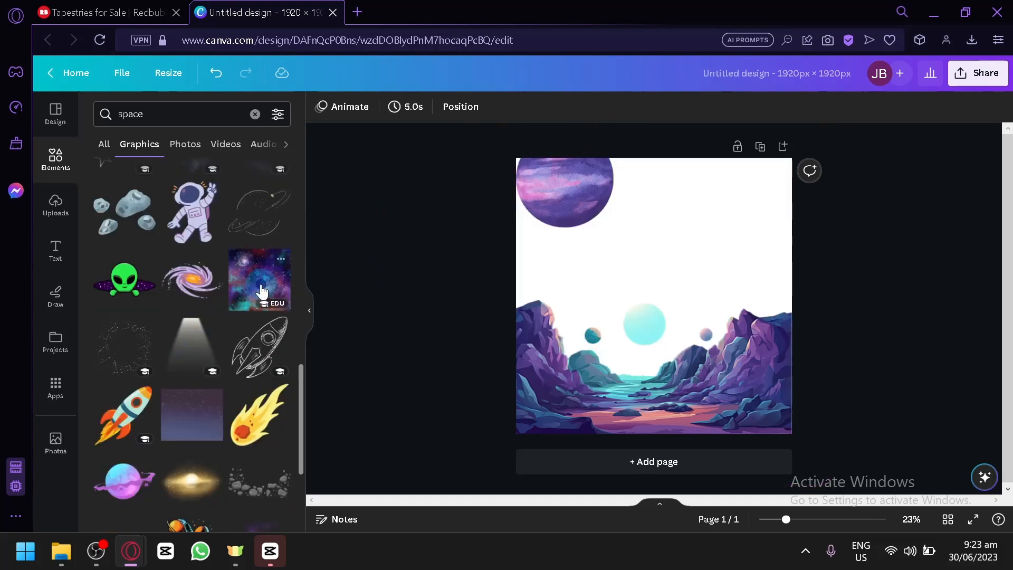
pyautogui.moveTo(260, 279); pyautogui.dragTo(612, 230)
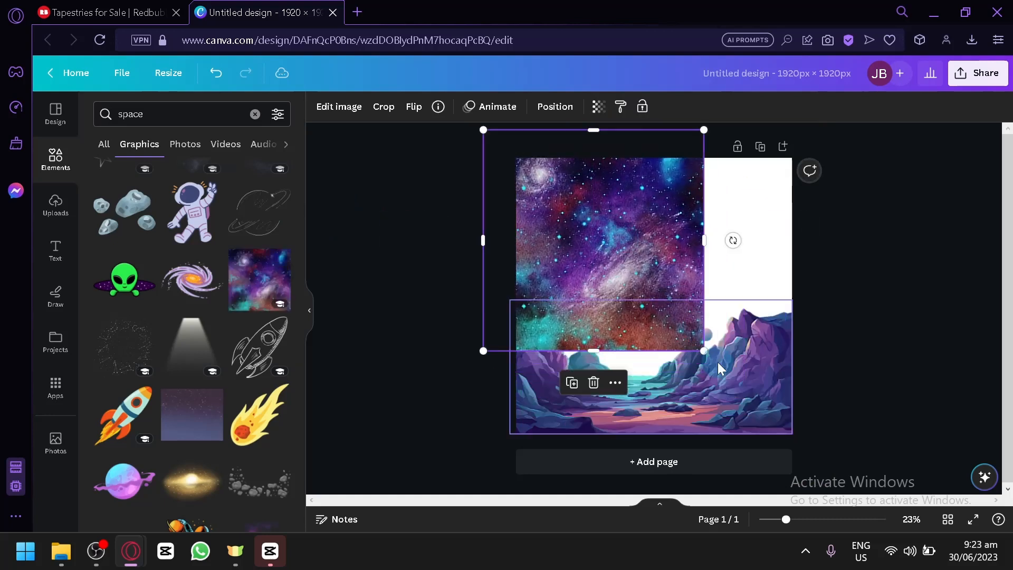
pyautogui.click(704, 355)
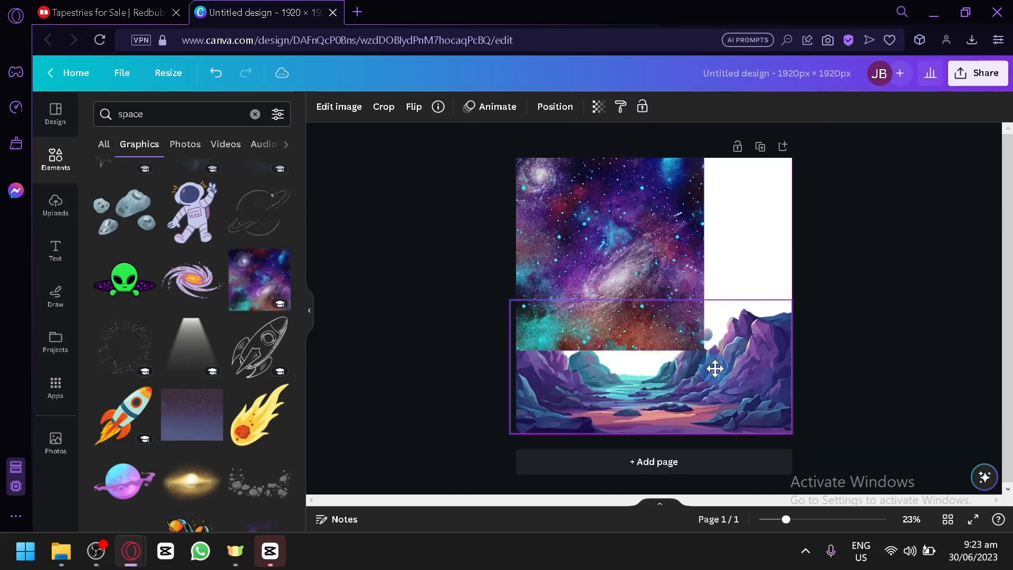
pyautogui.click(706, 324)
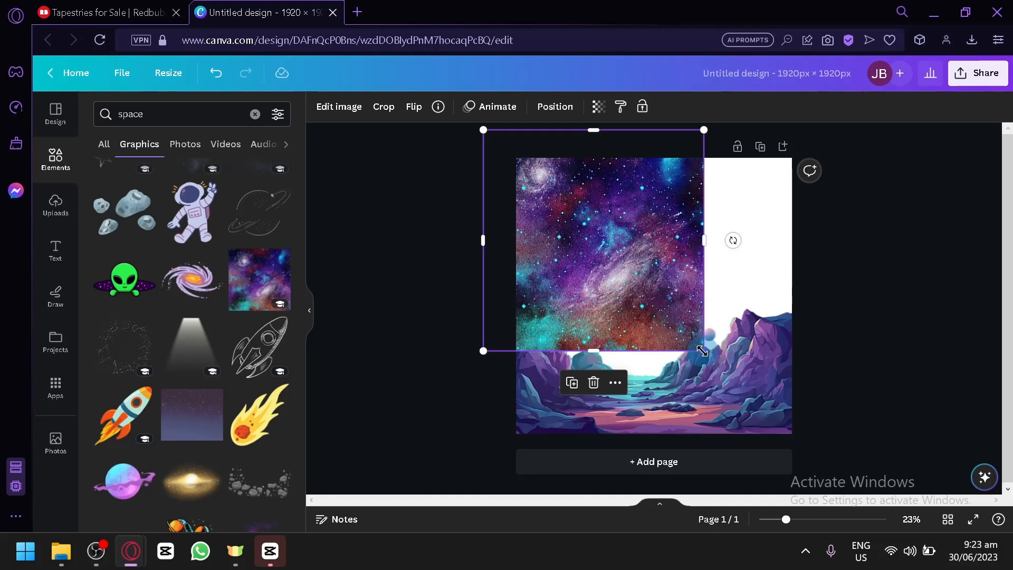
pyautogui.moveTo(704, 351); pyautogui.dragTo(821, 411)
pyautogui.click(555, 107)
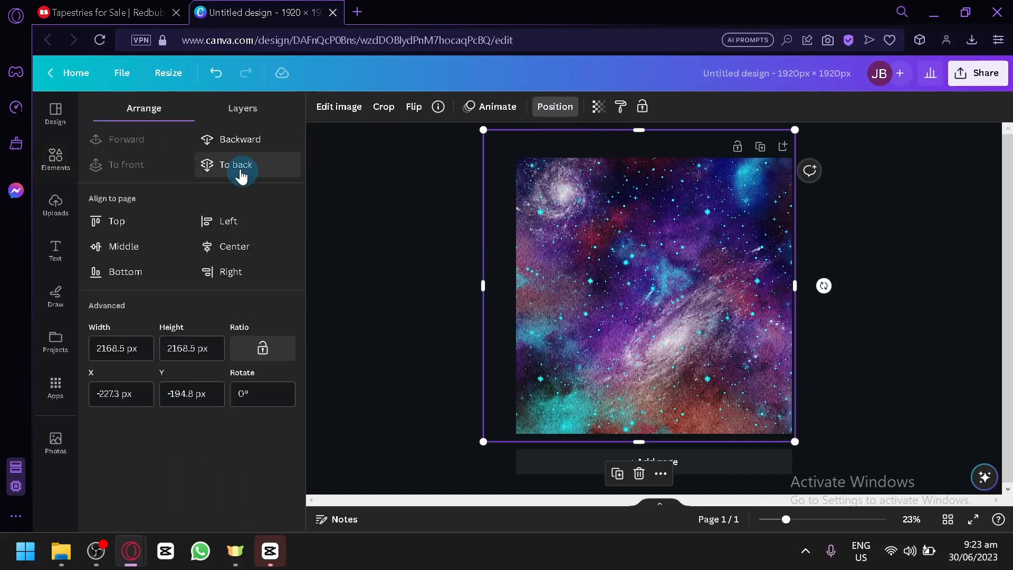
pyautogui.click(236, 174)
pyautogui.click(403, 220)
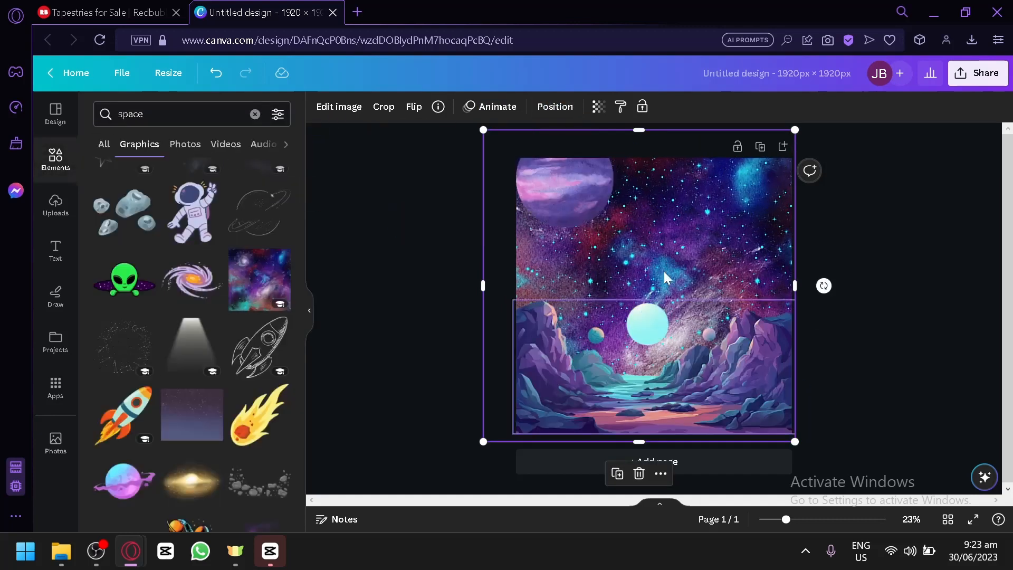
# Darken the galaxy background by adjusting its brightness to -47
pyautogui.click(598, 109)
pyautogui.click(324, 114)
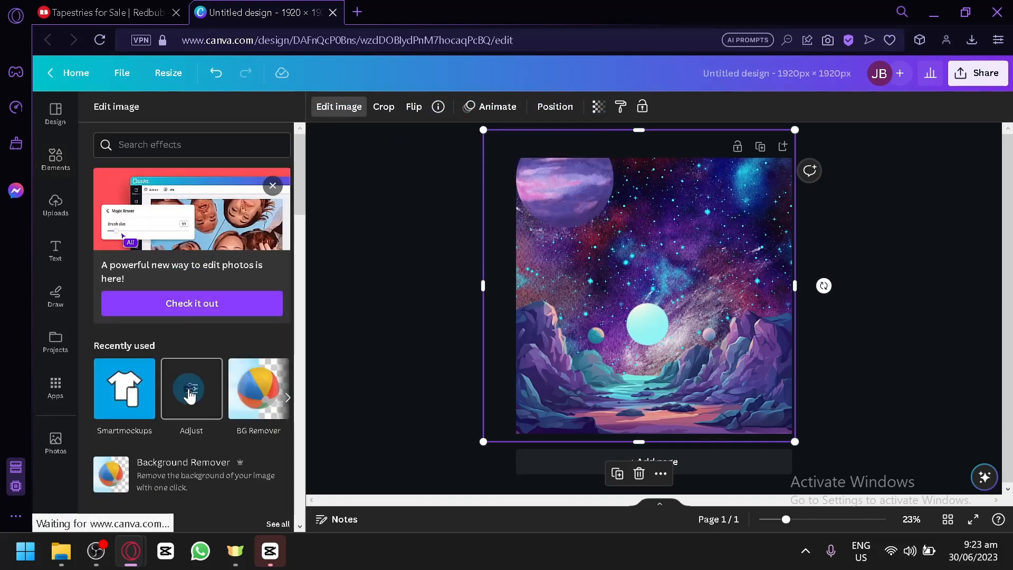
pyautogui.click(190, 389)
pyautogui.moveTo(171, 169); pyautogui.dragTo(151, 173)
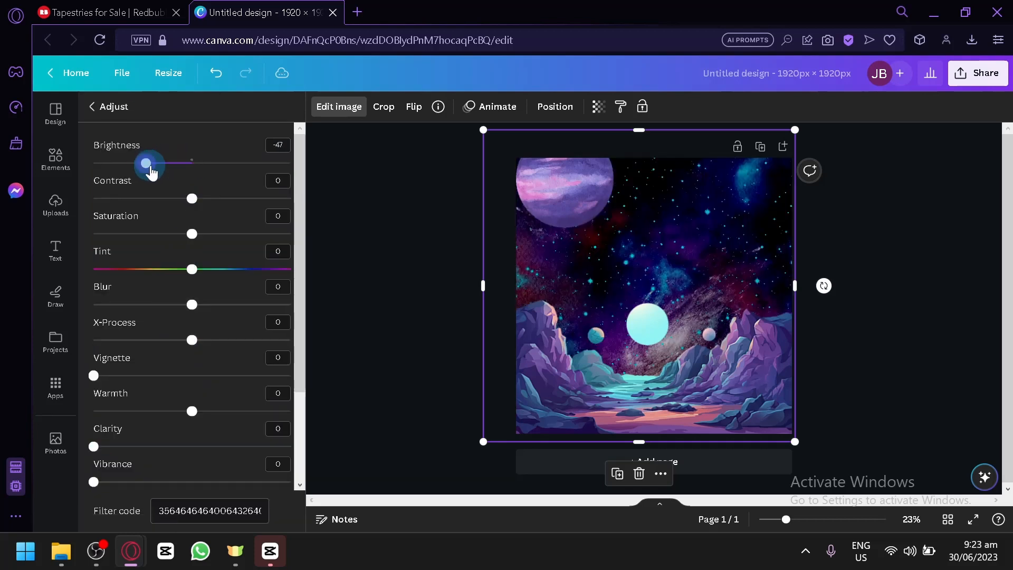
pyautogui.click(327, 199)
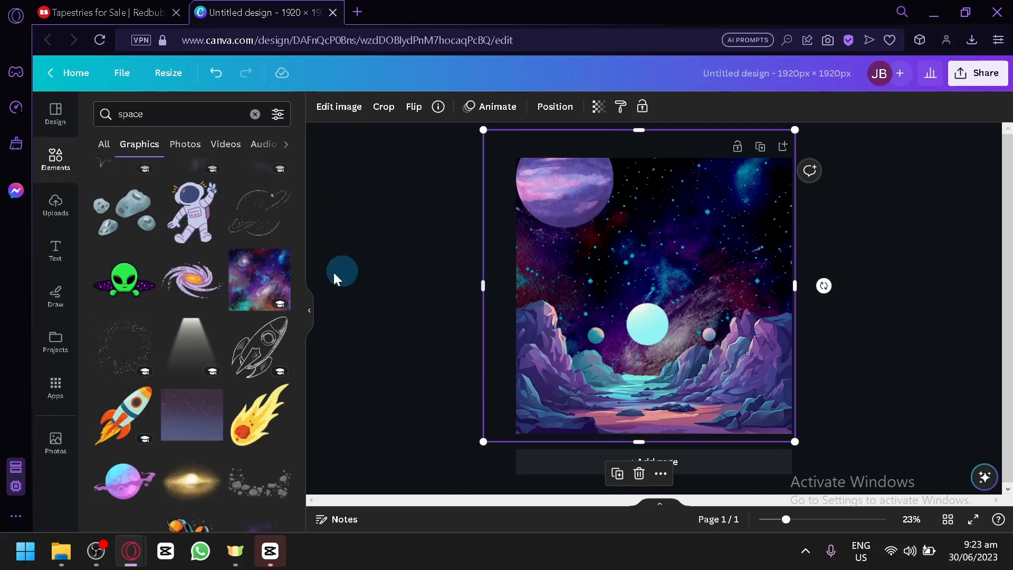
pyautogui.scroll(-4, 209, 293)
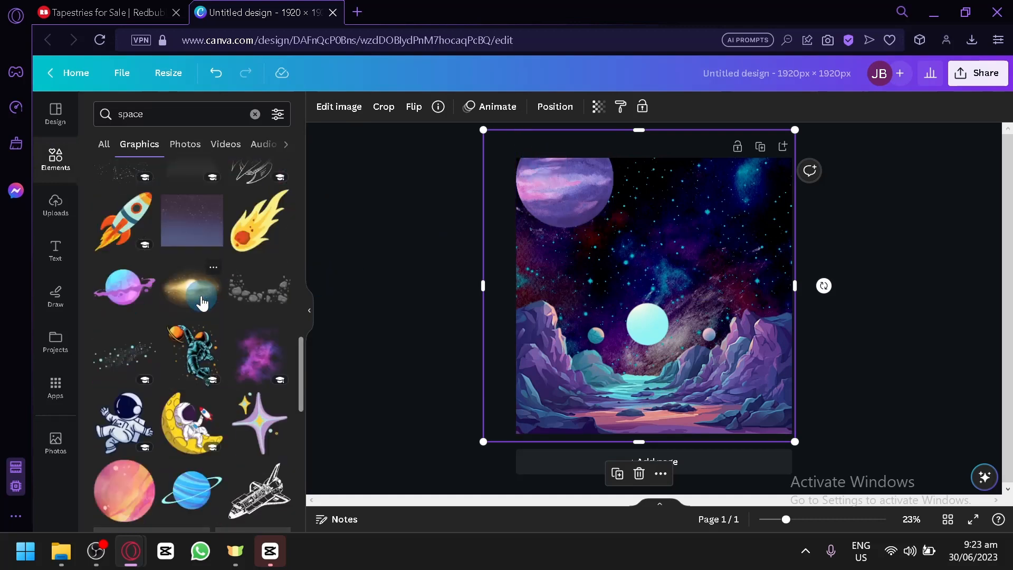
pyautogui.moveTo(185, 367)
pyautogui.mouseDown()
pyautogui.moveTo(507, 322)
pyautogui.moveTo(564, 253)
pyautogui.moveTo(550, 353)
pyautogui.moveTo(264, 310)
pyautogui.moveTo(197, 374)
pyautogui.mouseUp()
pyautogui.click(197, 371)
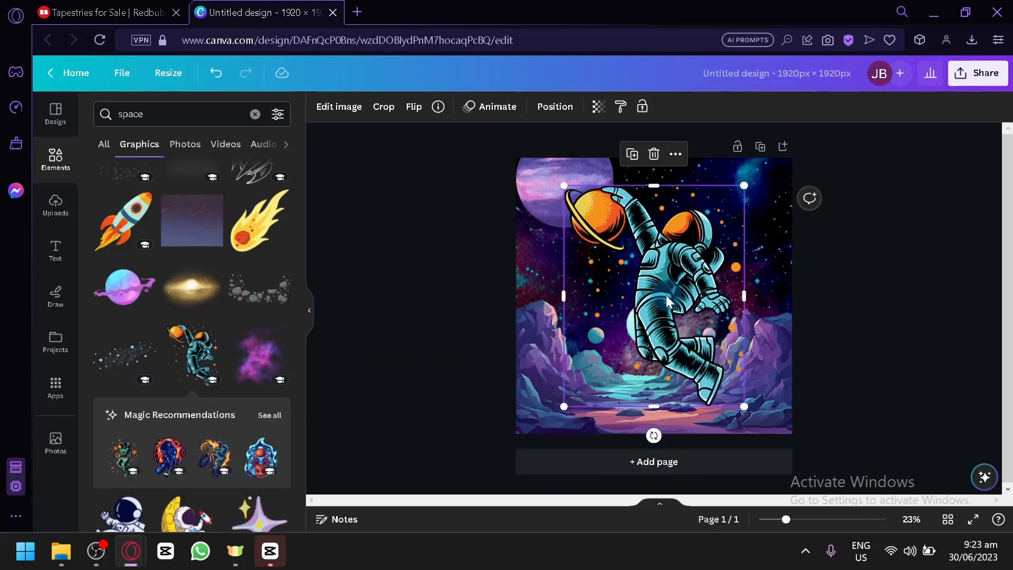
pyautogui.press('Delete')
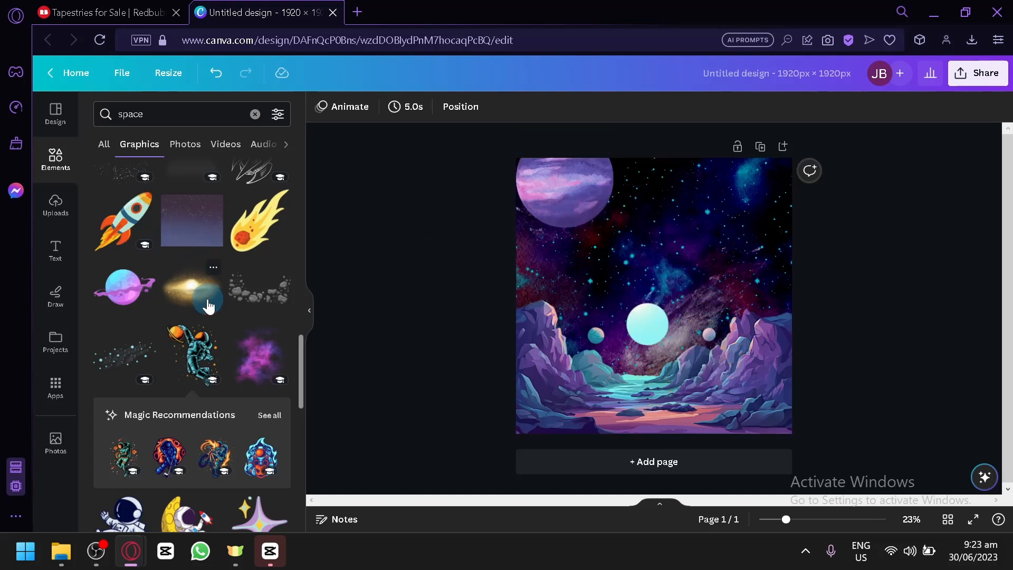
pyautogui.moveTo(161, 284); pyautogui.dragTo(670, 196)
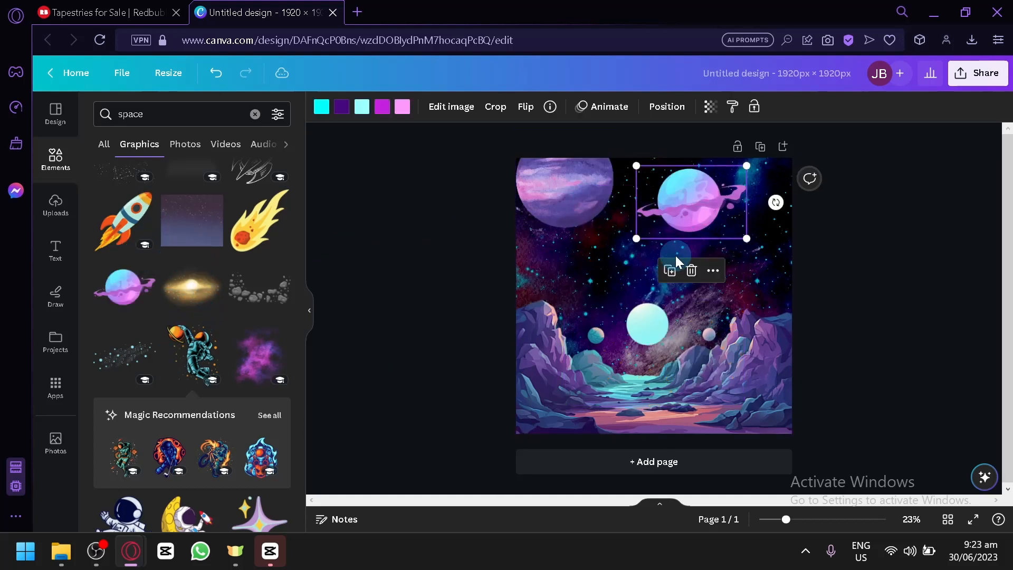
pyautogui.moveTo(779, 201); pyautogui.dragTo(759, 273)
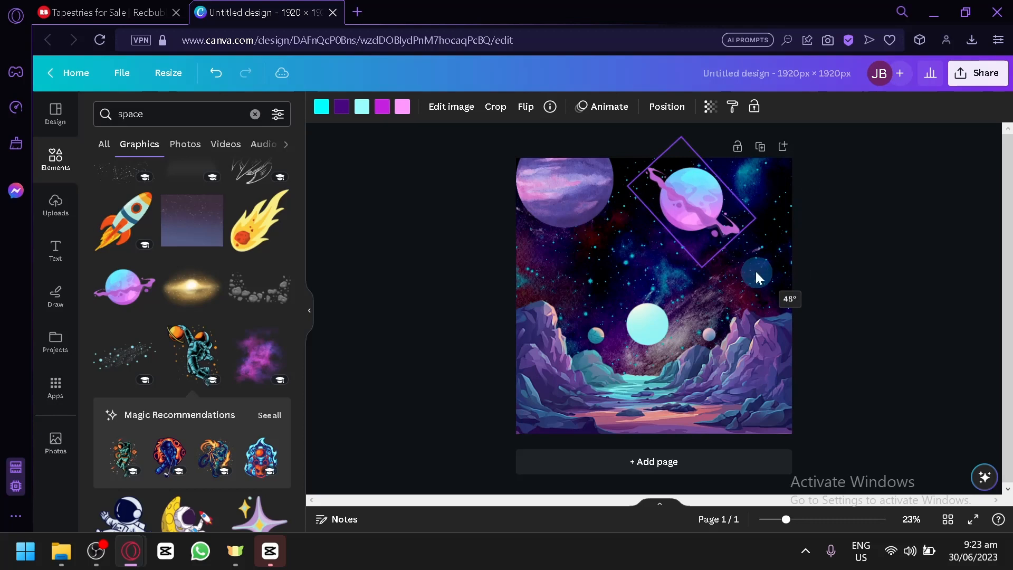
pyautogui.press('Delete')
# Add the pink and orange planet graphic, shrunk to about a seventh of the page width, in the artwork's upper-right corner
pyautogui.scroll(-5, 238, 356)
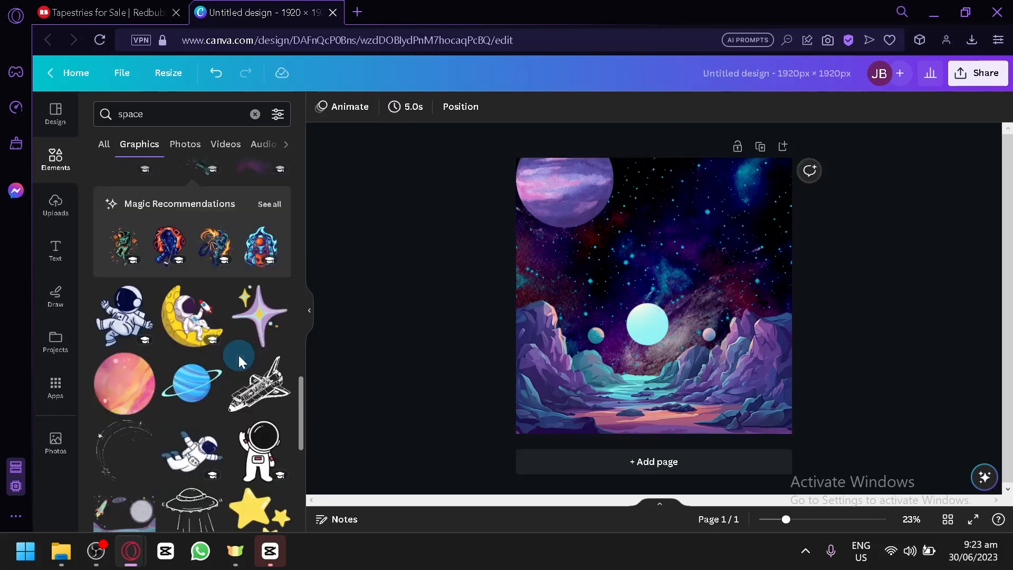
pyautogui.moveTo(127, 277); pyautogui.dragTo(725, 232)
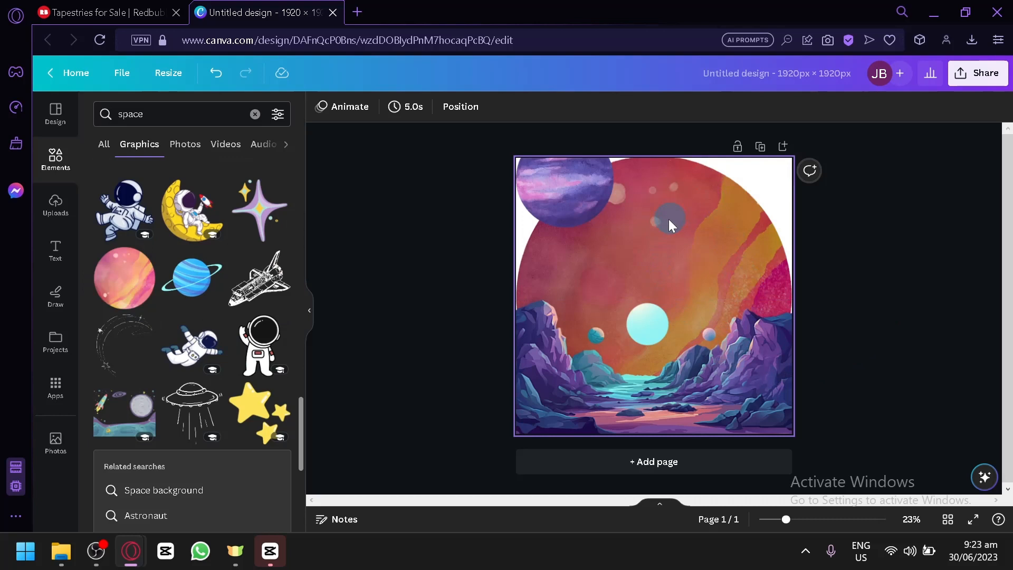
pyautogui.hotkey('ctrl', 'z')
pyautogui.click(132, 298)
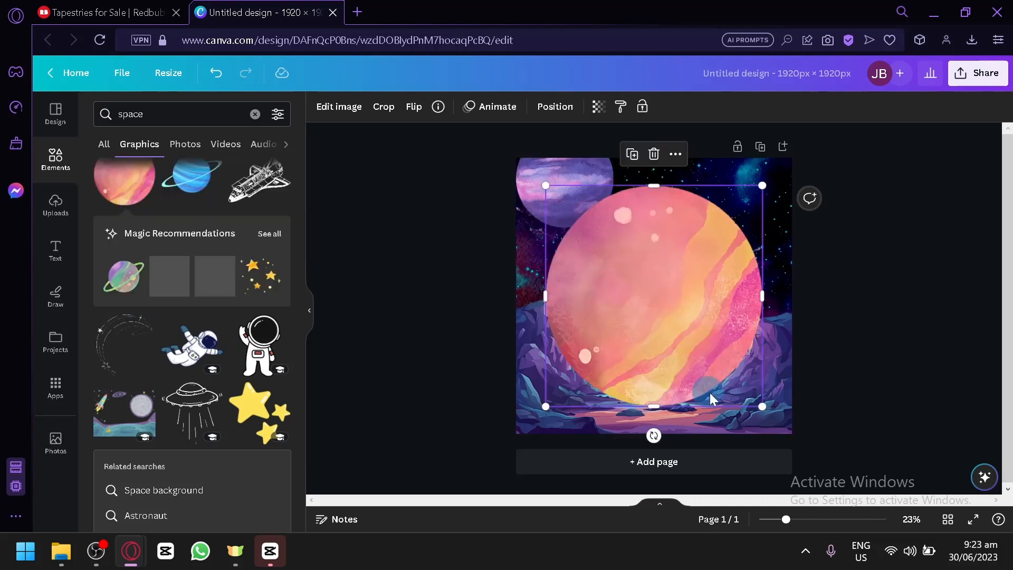
pyautogui.moveTo(762, 403); pyautogui.dragTo(641, 289)
pyautogui.moveTo(591, 232); pyautogui.dragTo(719, 197)
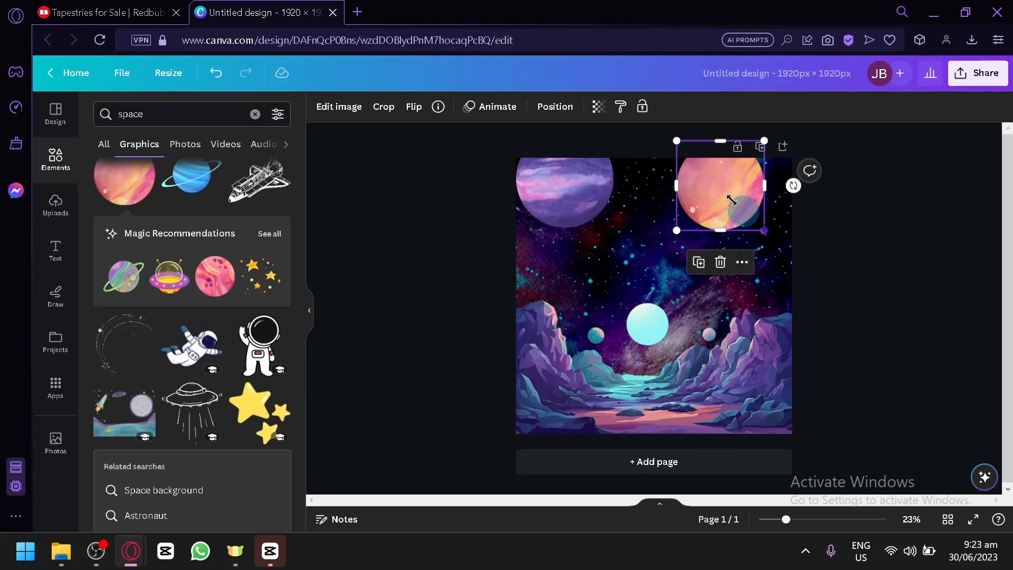
pyautogui.moveTo(770, 233); pyautogui.dragTo(753, 201)
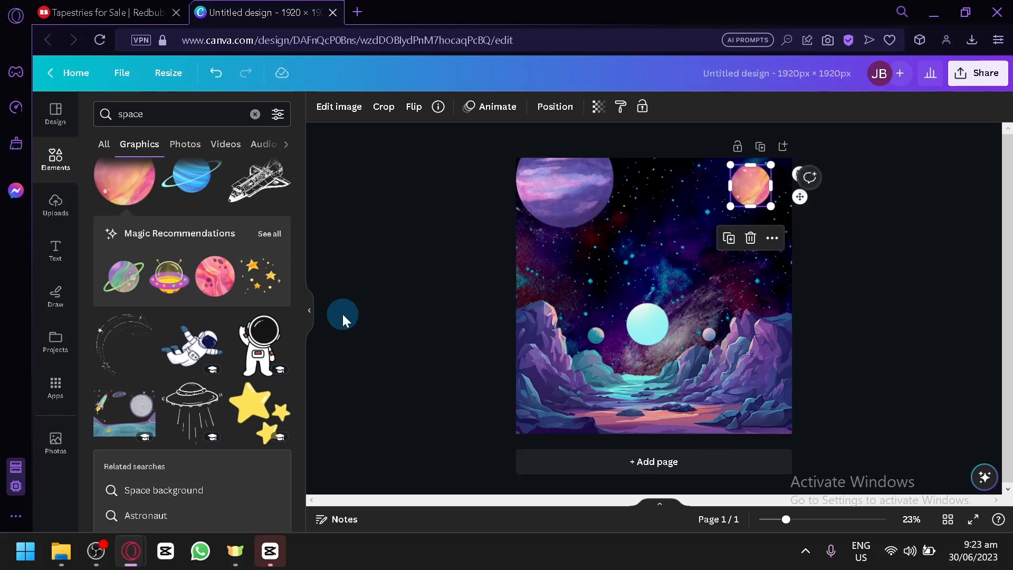
pyautogui.scroll(-5, 253, 269)
pyautogui.scroll(-2, 259, 254)
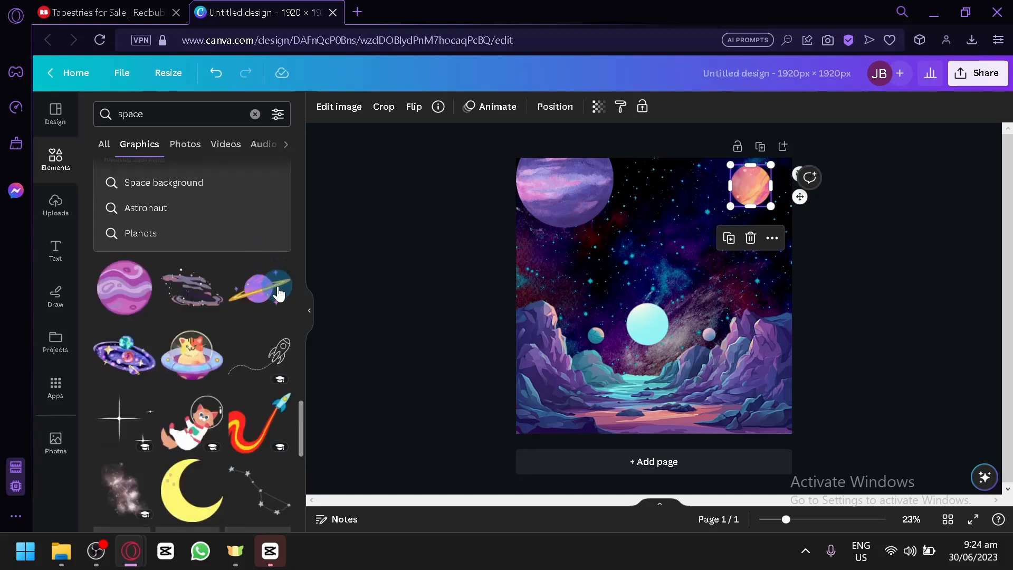
pyautogui.scroll(-3, 133, 335)
pyautogui.scroll(-2, 133, 335)
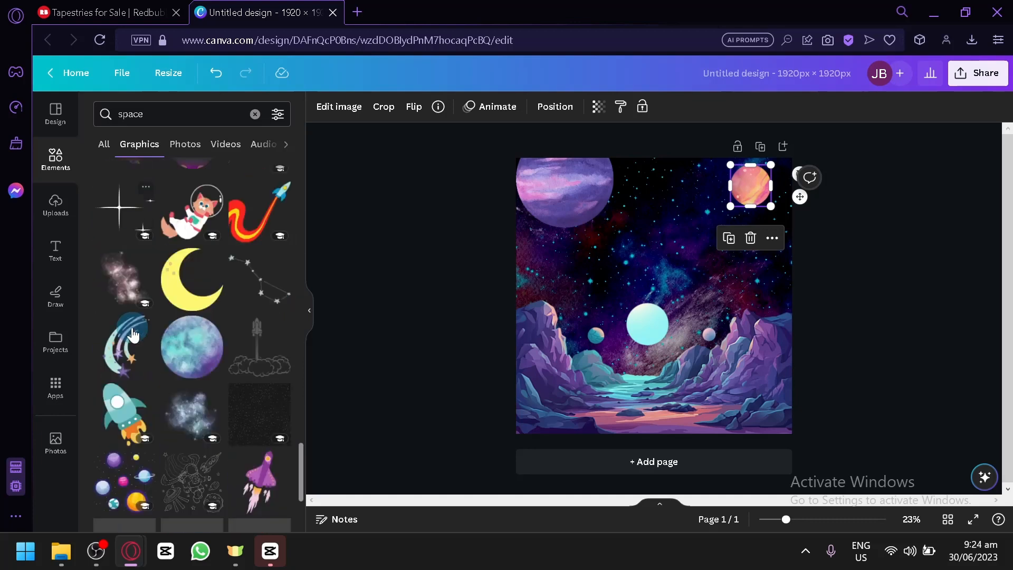
pyautogui.scroll(-2, 191, 363)
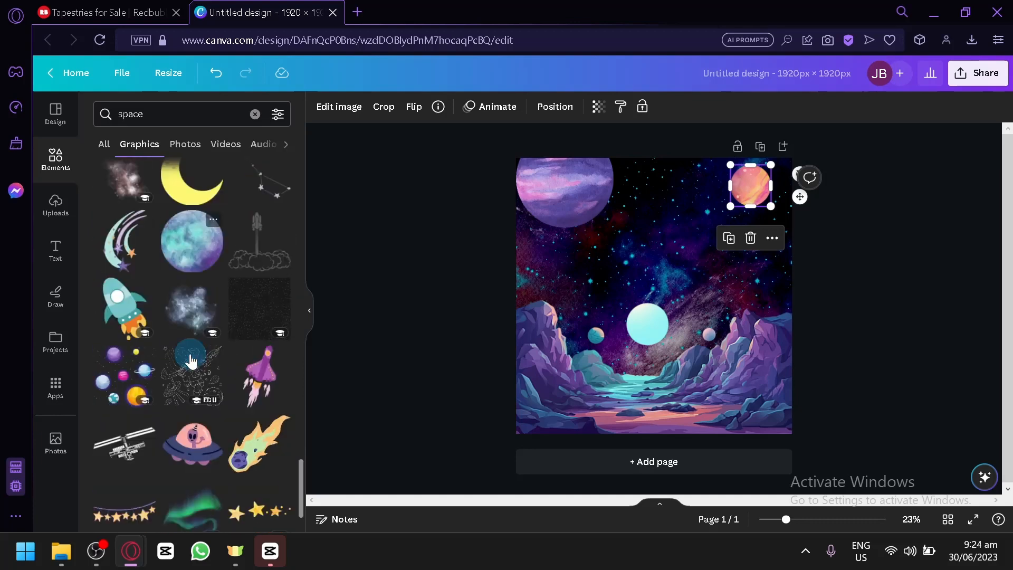
pyautogui.scroll(-2, 192, 362)
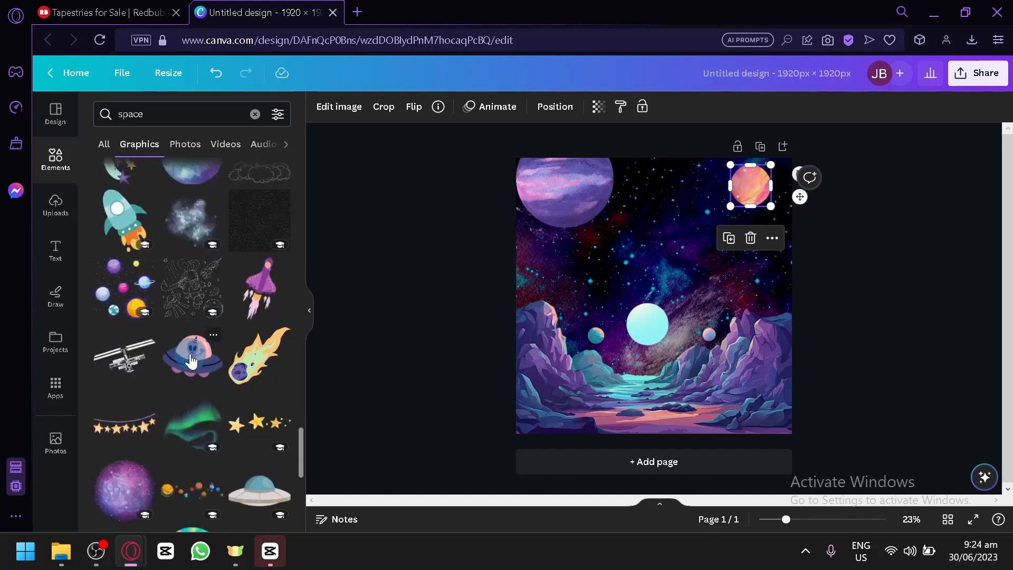
pyautogui.scroll(-2, 191, 363)
pyautogui.click(133, 271)
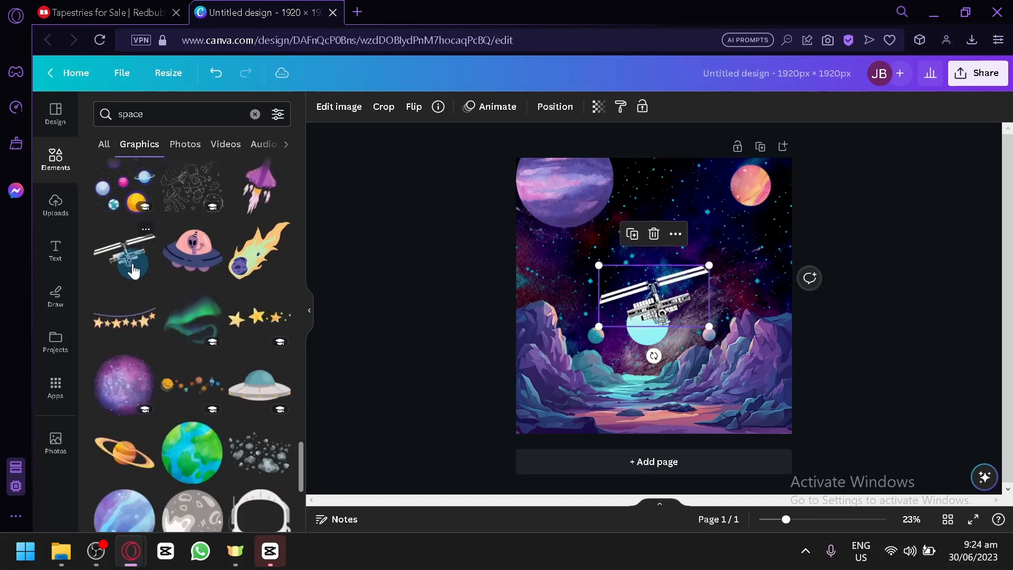
pyautogui.press('Delete')
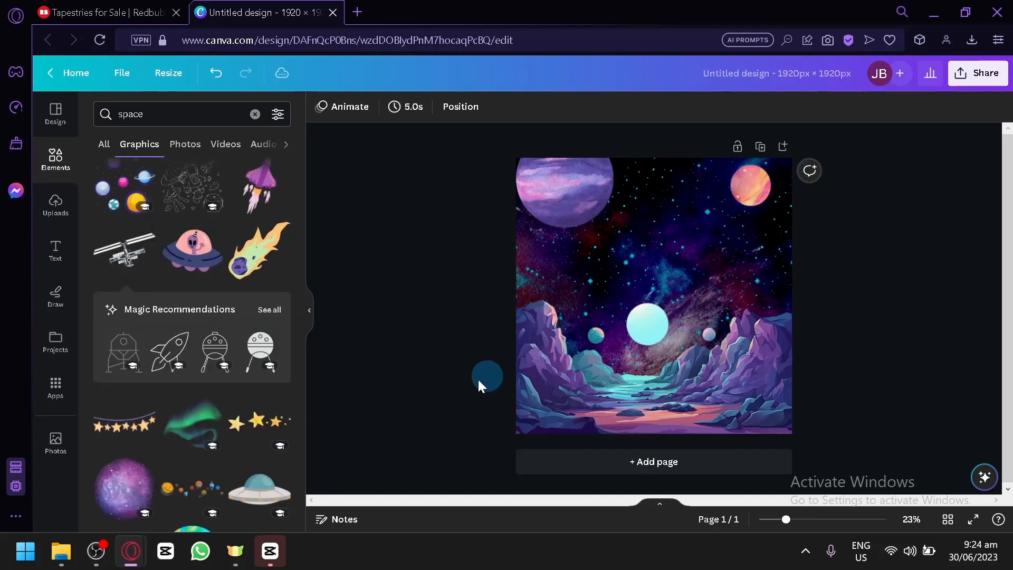
pyautogui.click(260, 490)
pyautogui.press('Delete')
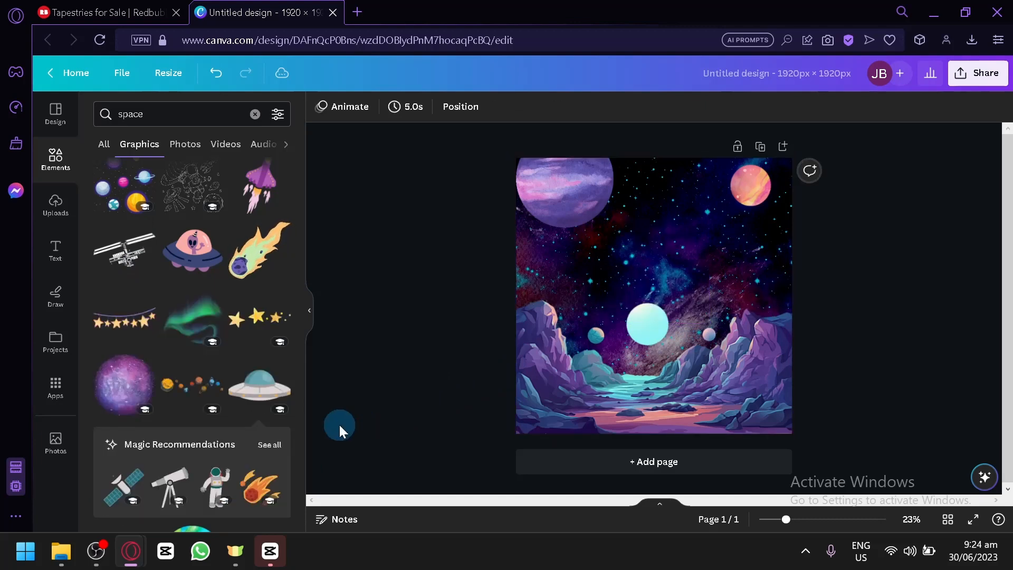
# Add the blue telescope graphic, shrunk to about a tenth of the page width, on the ground just right of the artwork's bottom centre
pyautogui.scroll(-6, 267, 364)
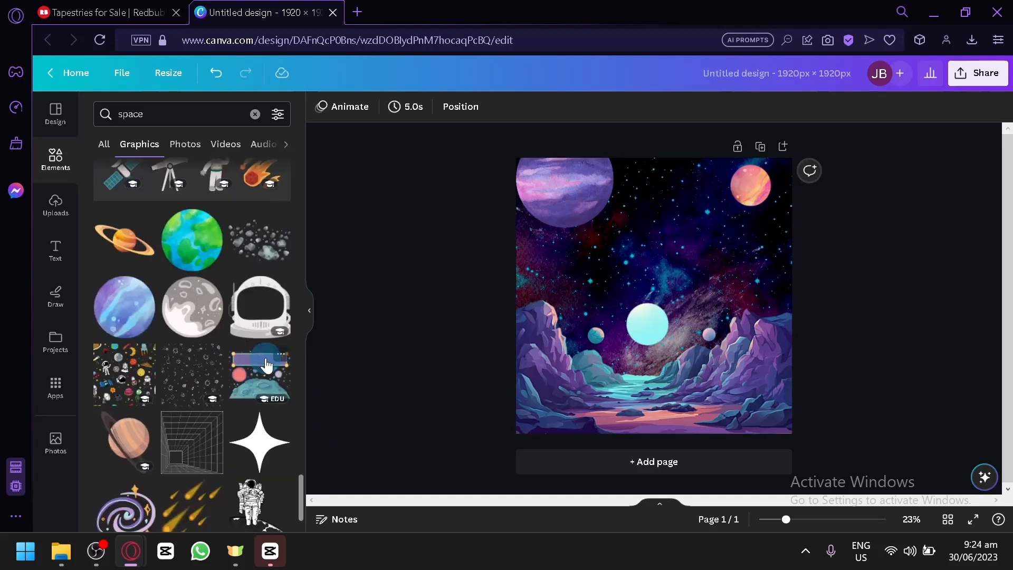
pyautogui.scroll(-5, 267, 364)
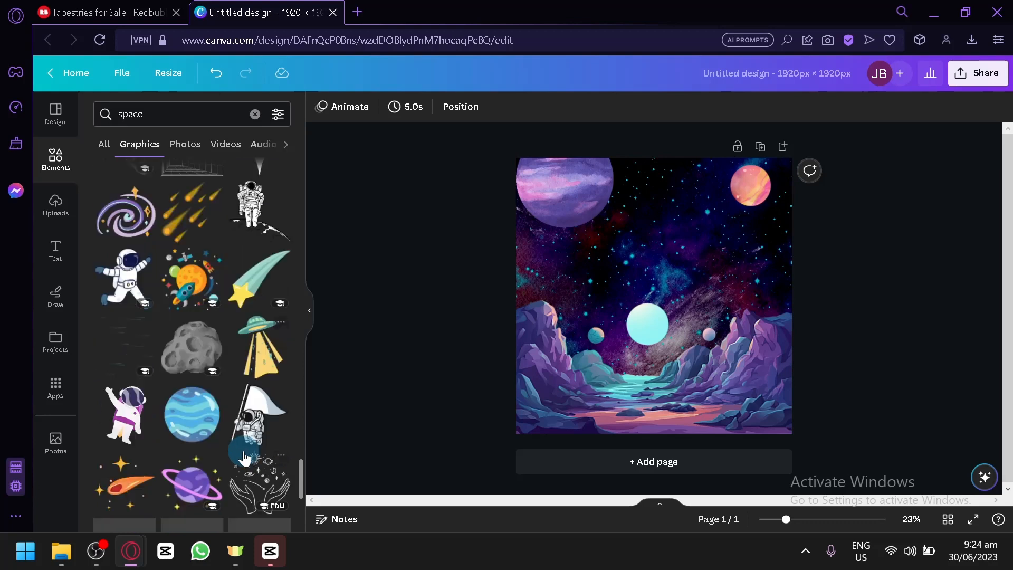
pyautogui.scroll(-10, 244, 458)
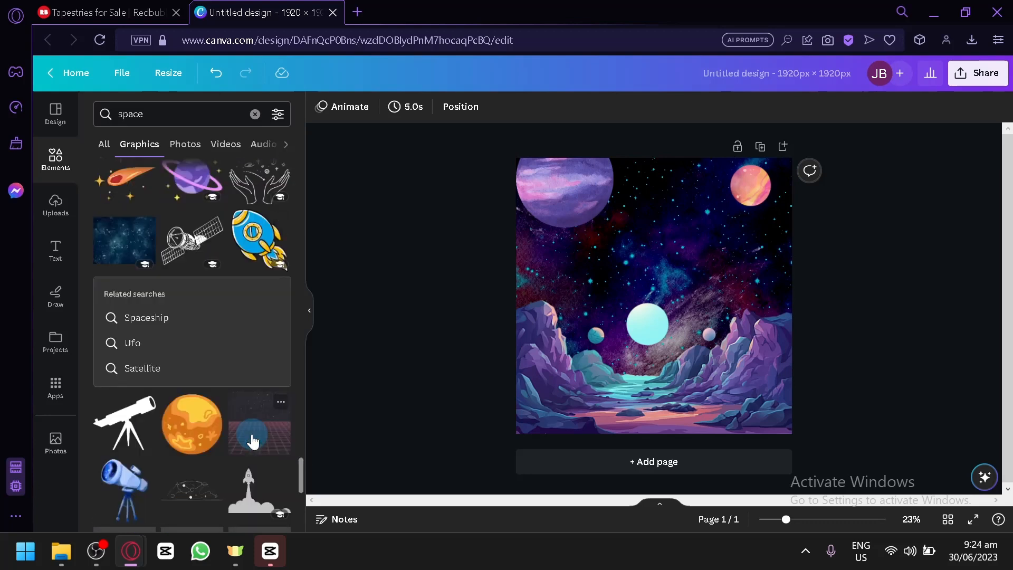
pyautogui.moveTo(125, 278); pyautogui.dragTo(11, 316)
pyautogui.click(113, 277)
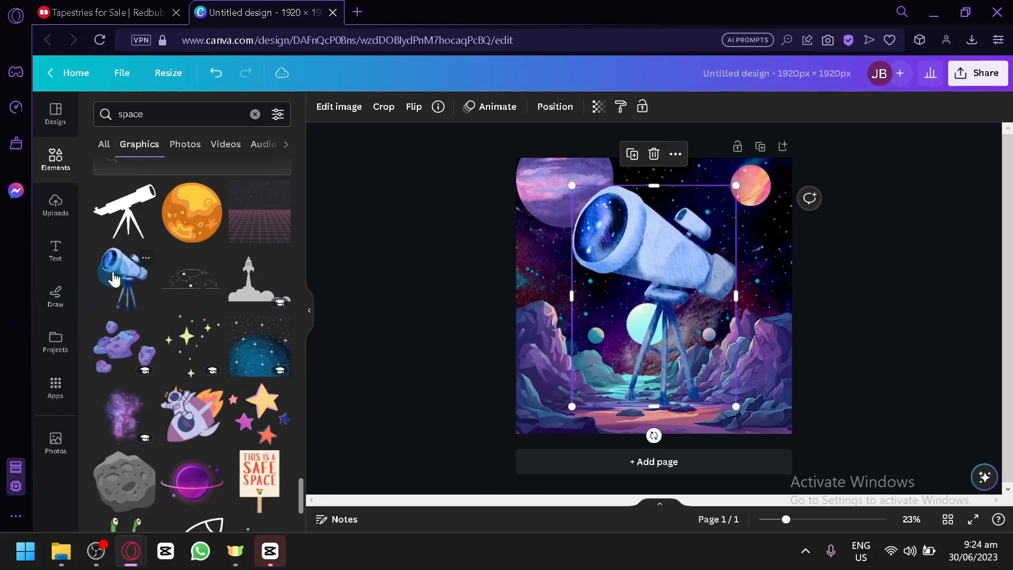
pyautogui.moveTo(733, 185); pyautogui.dragTo(667, 411)
pyautogui.click(892, 376)
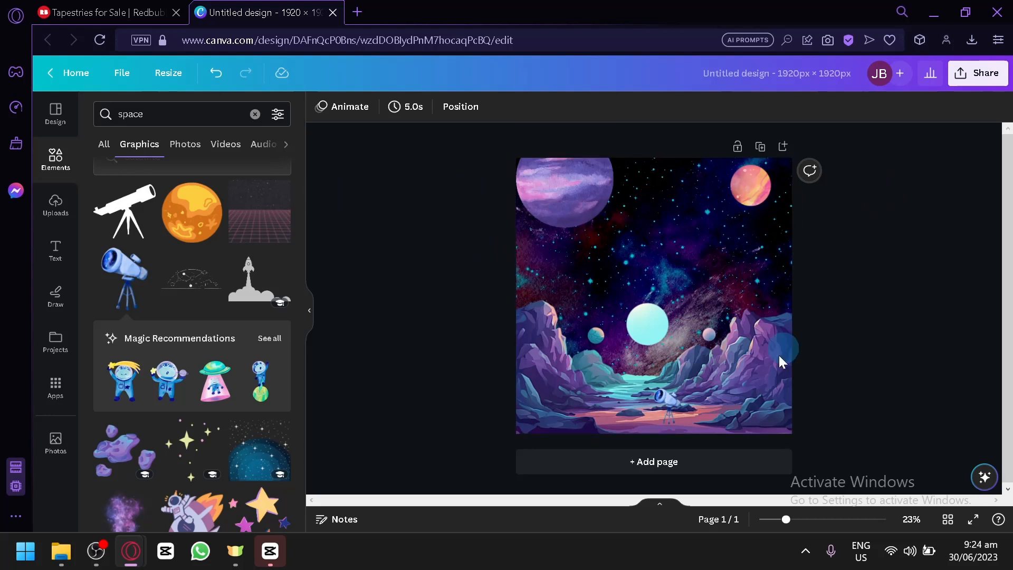
pyautogui.click(421, 305)
# Open the download settings for the tapestry design
pyautogui.click(105, 13)
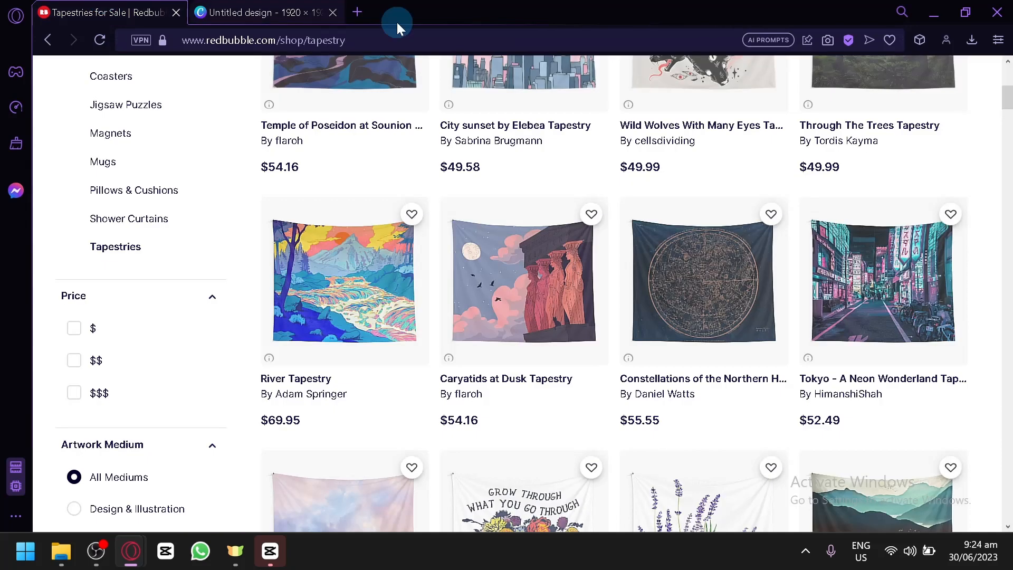
pyautogui.click(210, 7)
pyautogui.click(979, 83)
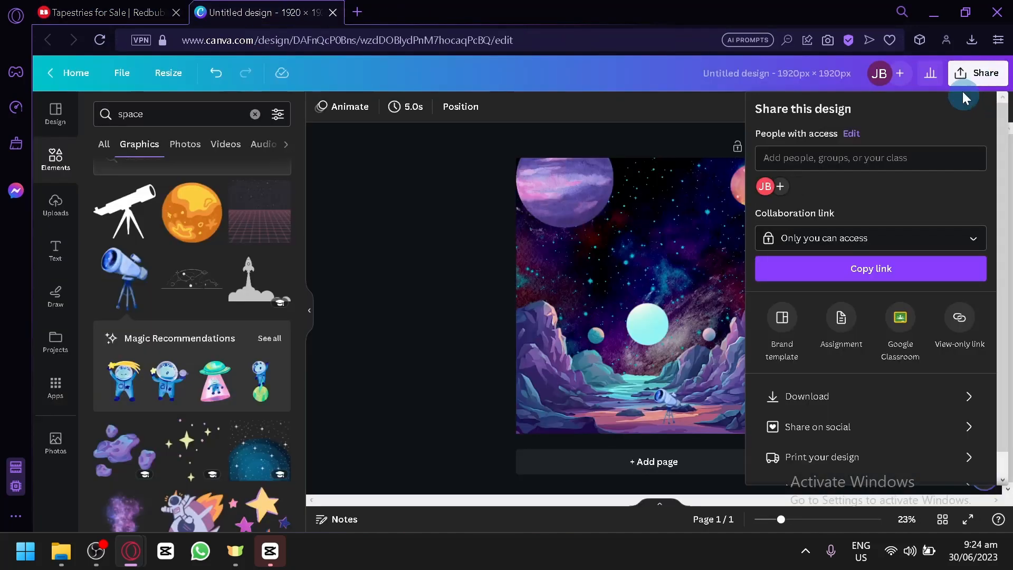
pyautogui.click(892, 406)
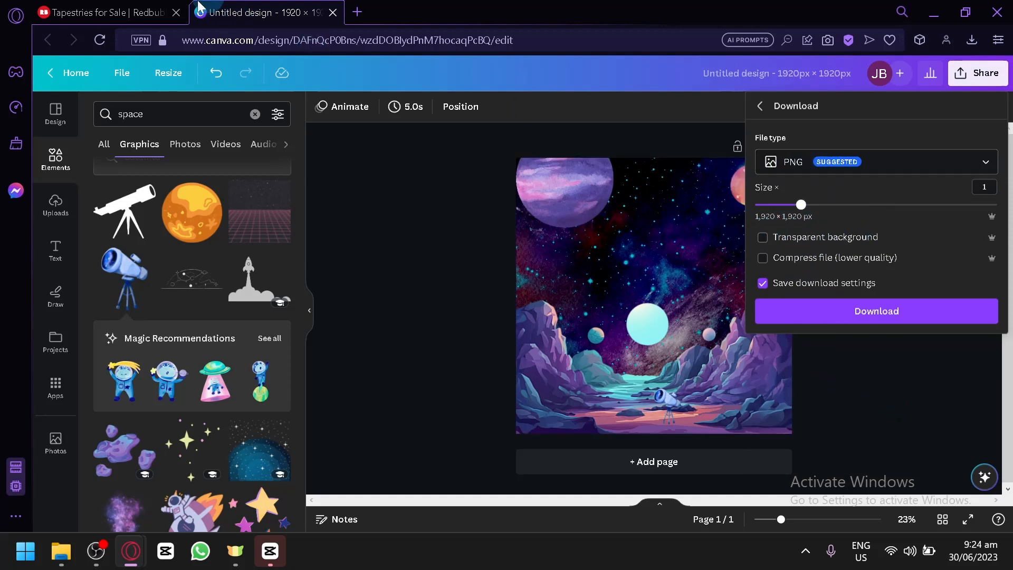
# Switch to Redbubble and open the Posters category under Wall Art
pyautogui.click(97, 7)
pyautogui.scroll(10, 525, 219)
pyautogui.moveTo(887, 140)
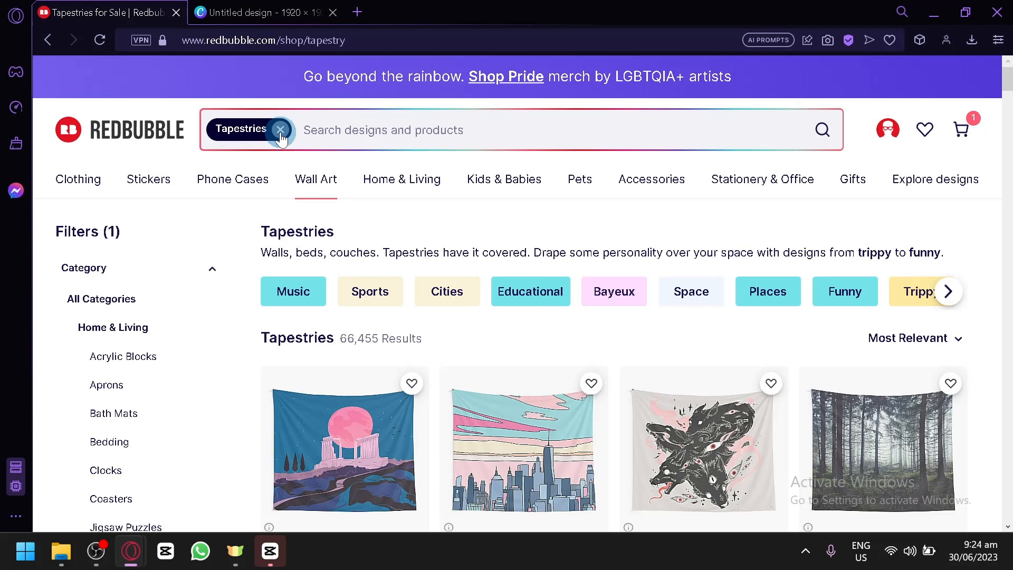
pyautogui.moveTo(311, 184)
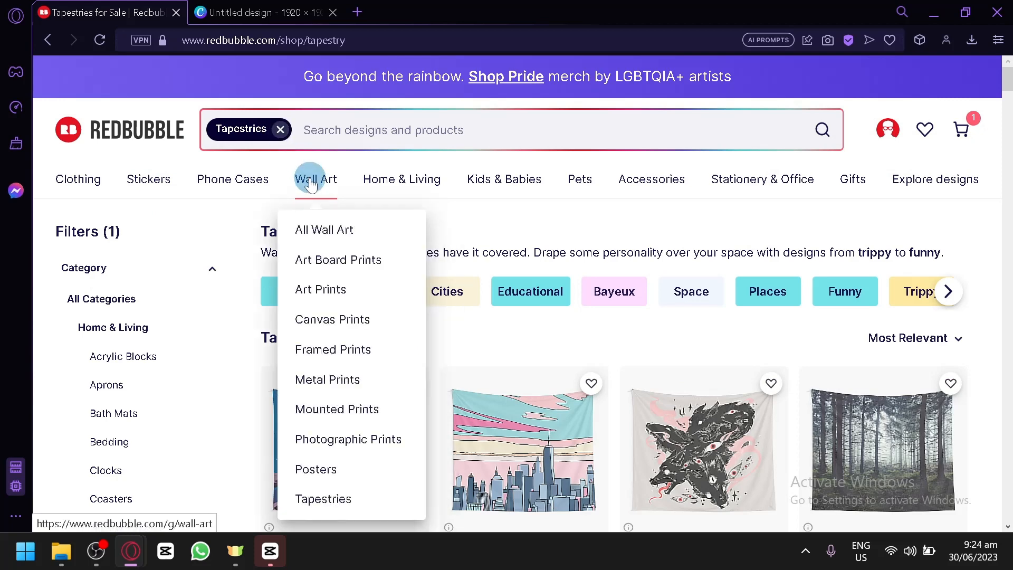
pyautogui.click(321, 469)
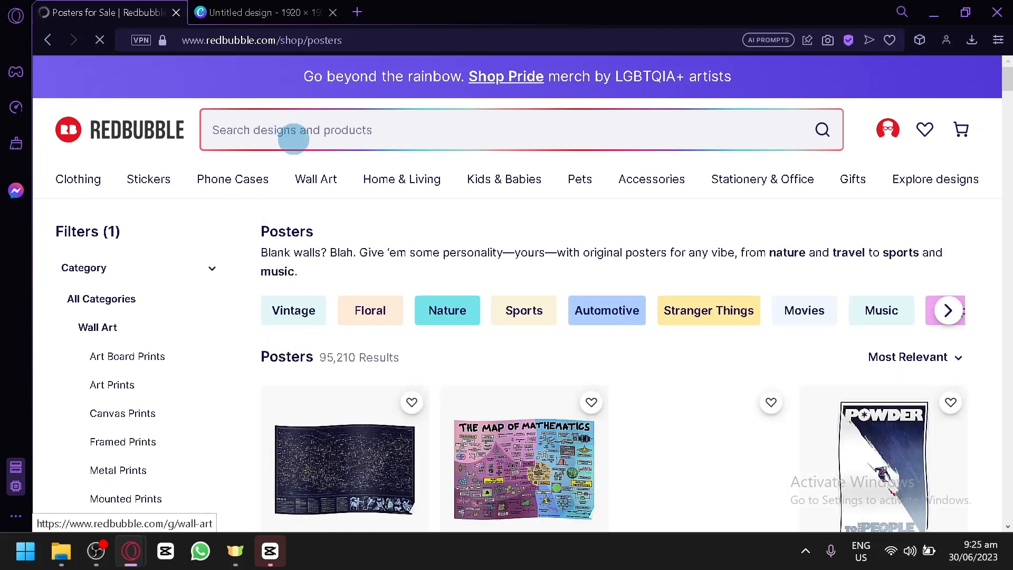
# Browse the Redbubble poster listings for design inspiration, including the space-themed ones
pyautogui.scroll(-2, 419, 277)
pyautogui.scroll(-2, 419, 277)
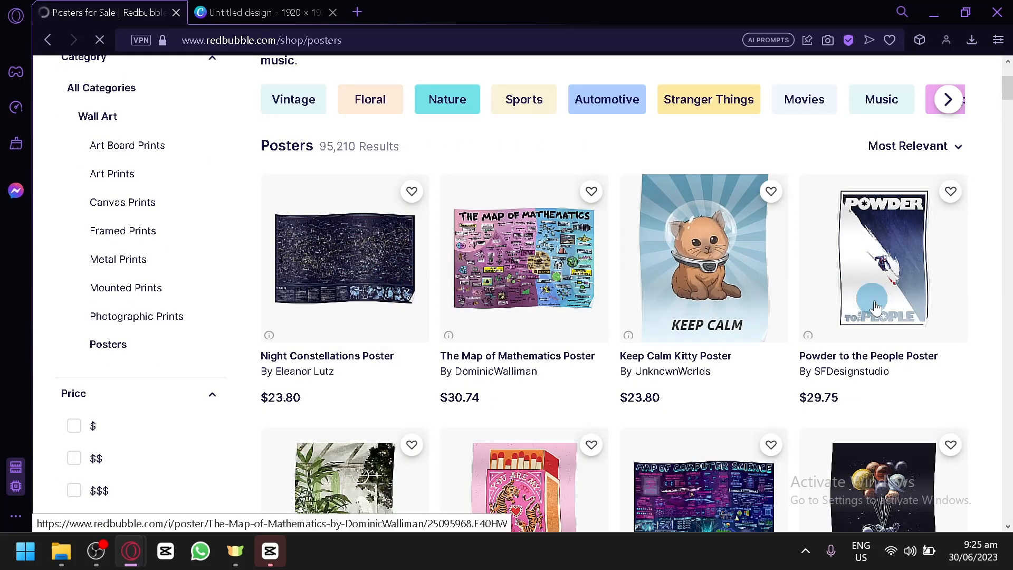
pyautogui.scroll(-2, 882, 309)
pyautogui.scroll(-4, 883, 309)
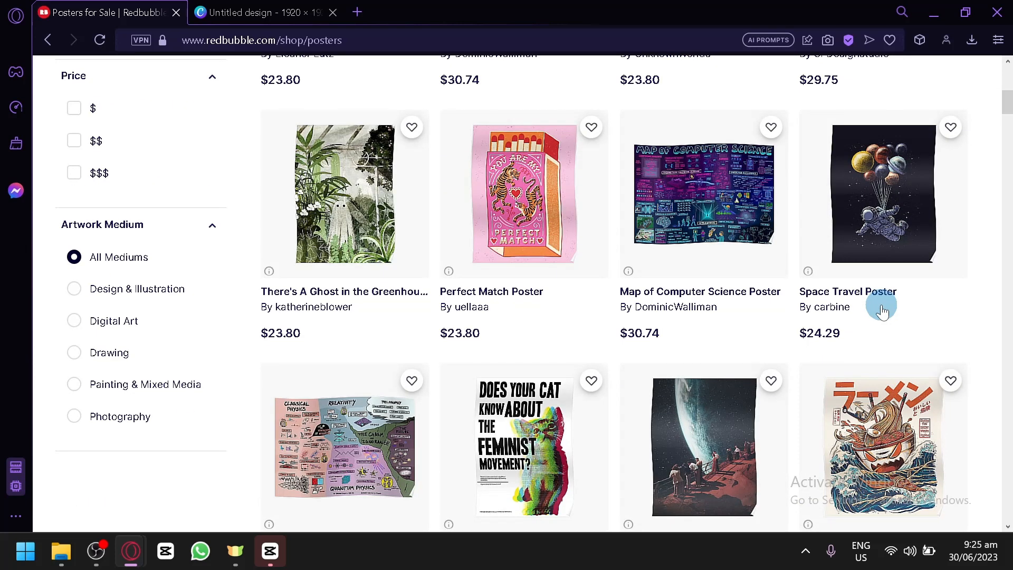
pyautogui.scroll(-2, 882, 311)
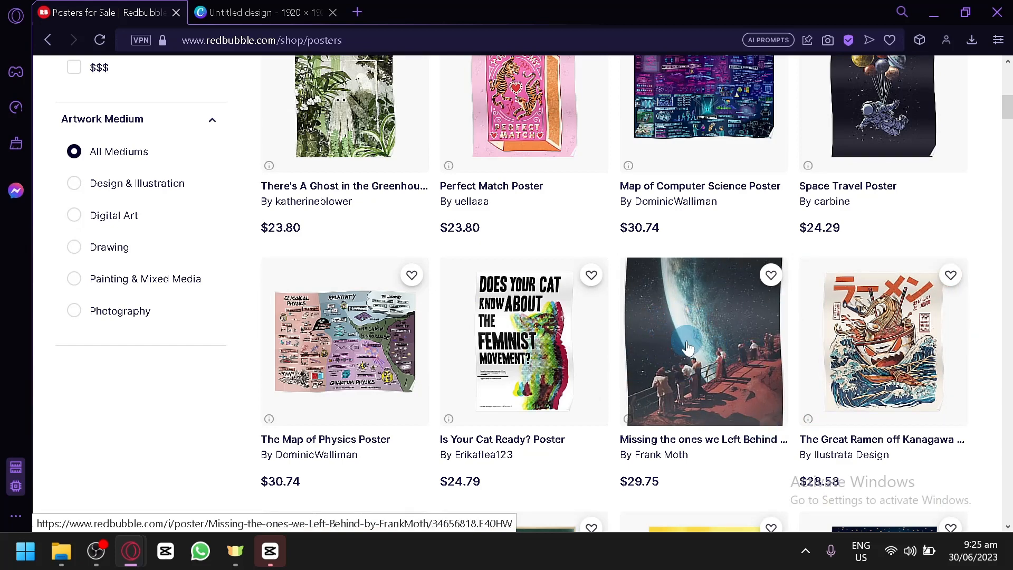
pyautogui.scroll(-4, 687, 348)
pyautogui.scroll(-5, 923, 343)
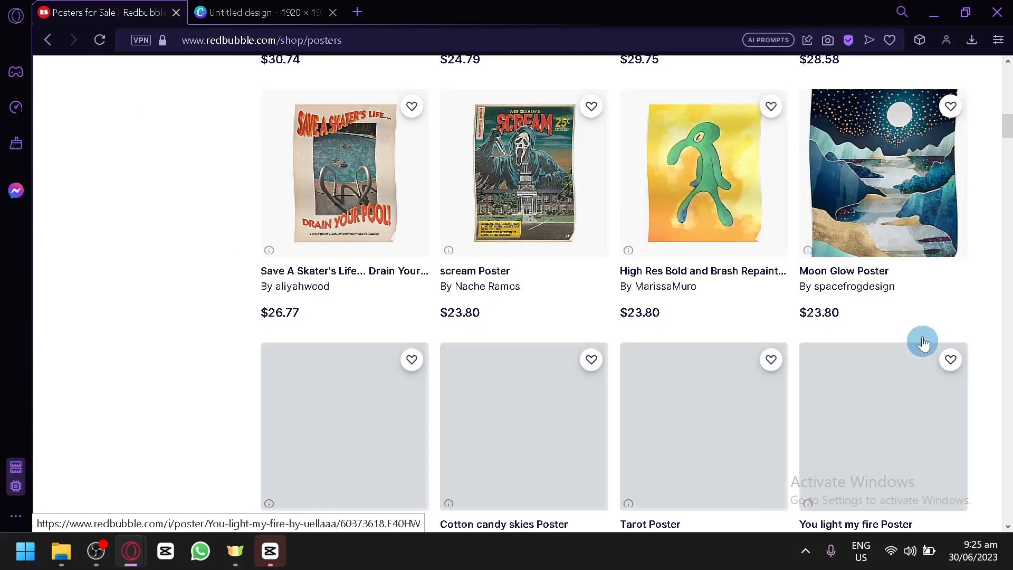
pyautogui.scroll(-2, 897, 312)
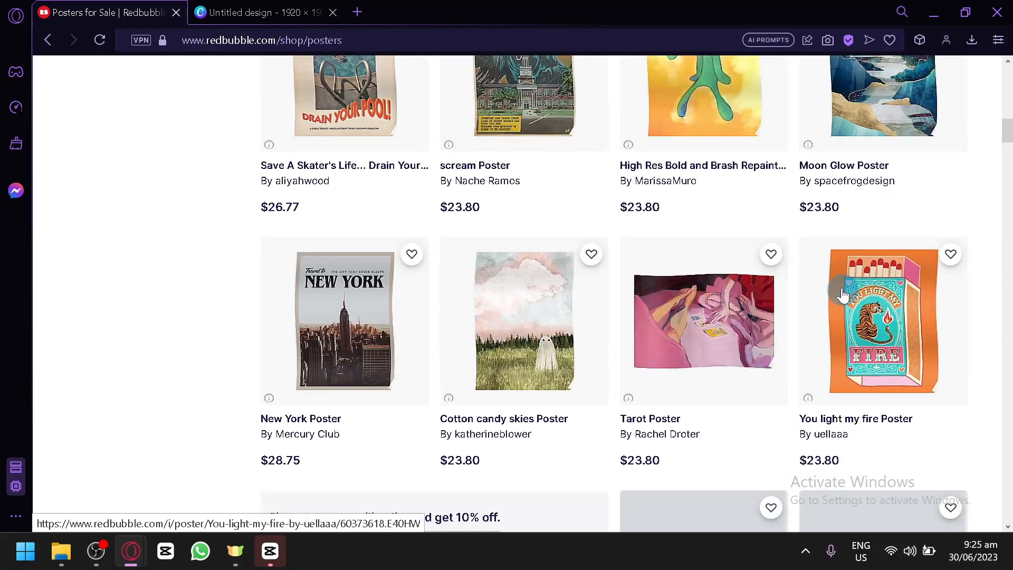
pyautogui.scroll(6, 359, 206)
pyautogui.scroll(8, 325, 197)
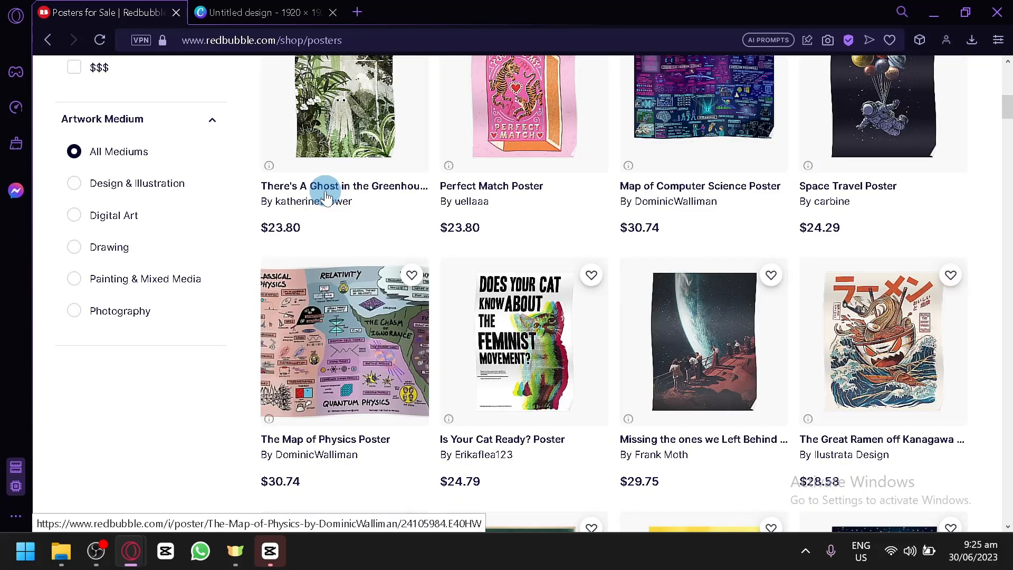
# Switch back to Canva, add a second page, and place the starry sky with pink grid floor graphic on it
pyautogui.click(285, 15)
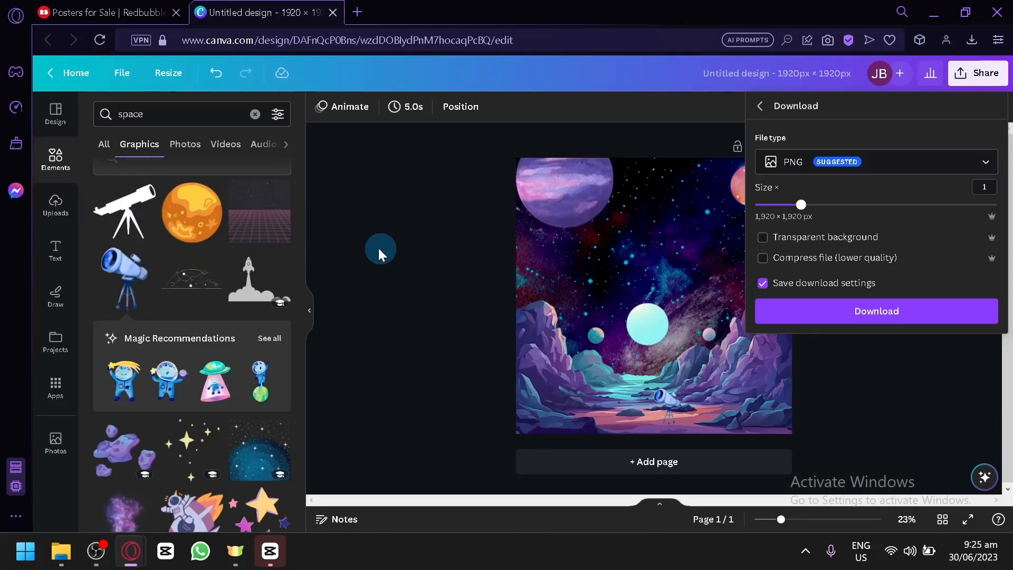
pyautogui.click(621, 463)
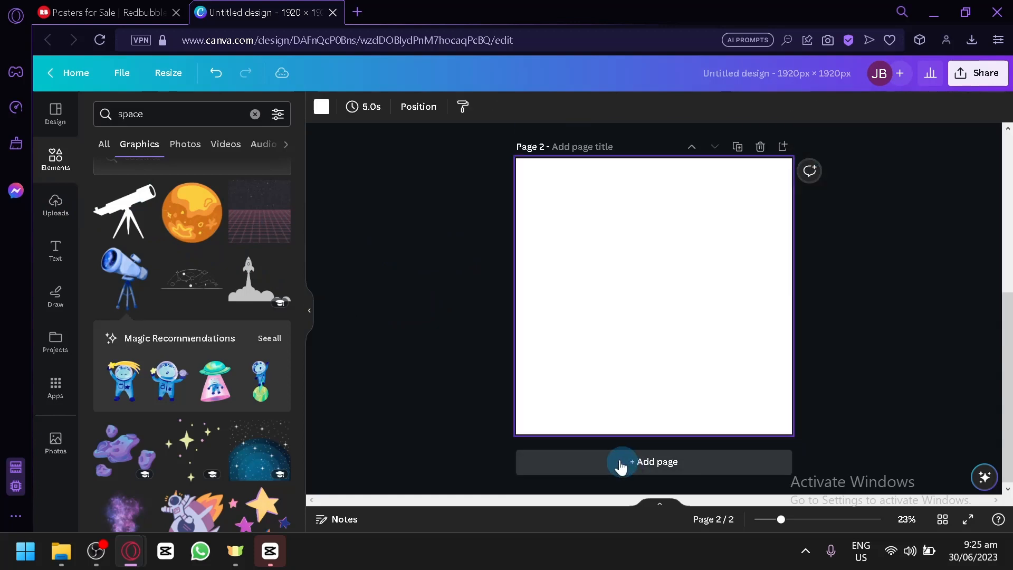
pyautogui.click(104, 11)
pyautogui.click(276, 8)
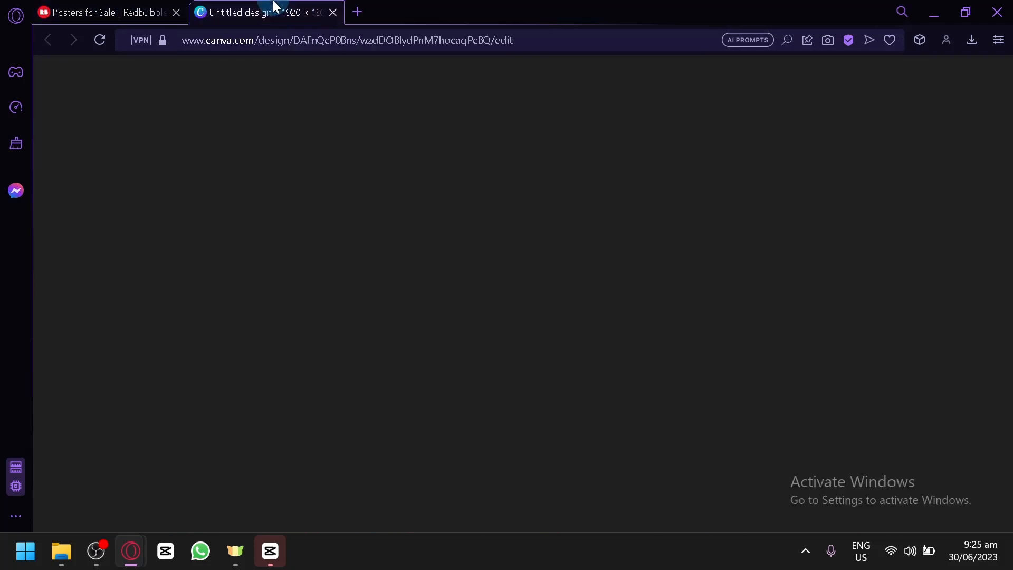
pyautogui.moveTo(274, 227); pyautogui.dragTo(331, 222)
pyautogui.click(257, 215)
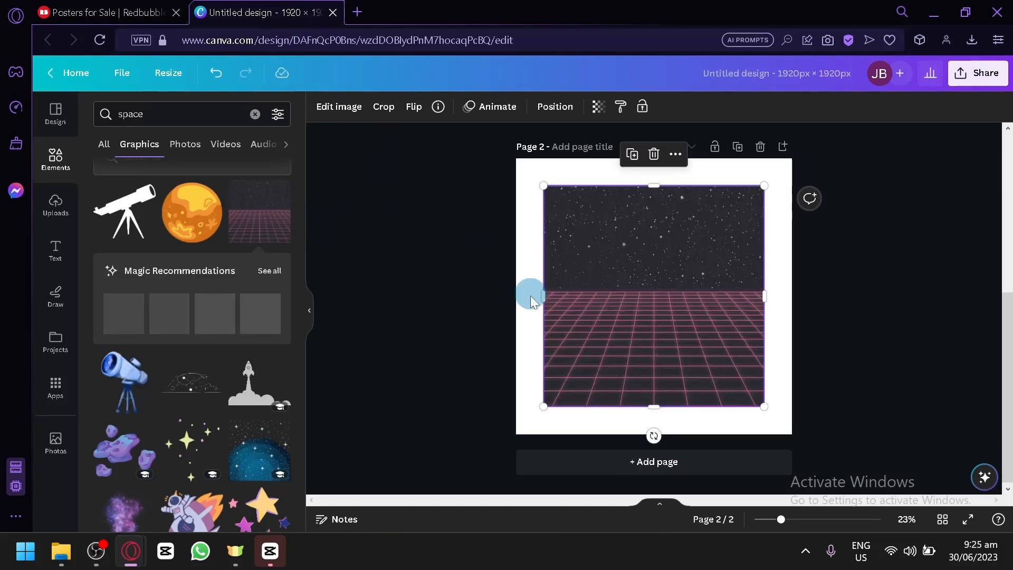
# Enlarge the starry sky with pink grid floor graphic until it covers the whole of page 2
pyautogui.moveTo(529, 294); pyautogui.dragTo(539, 299)
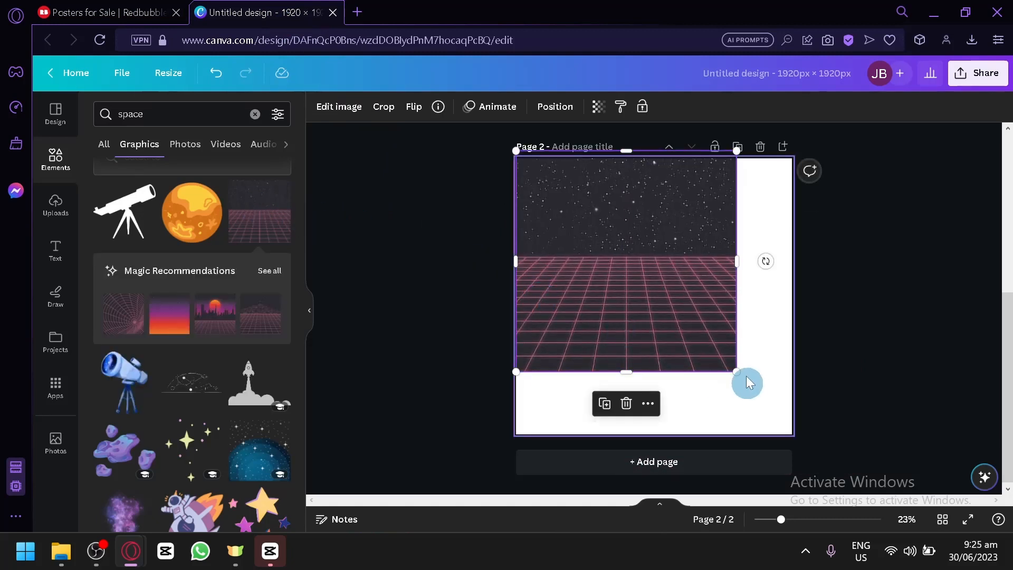
pyautogui.moveTo(736, 371); pyautogui.dragTo(814, 442)
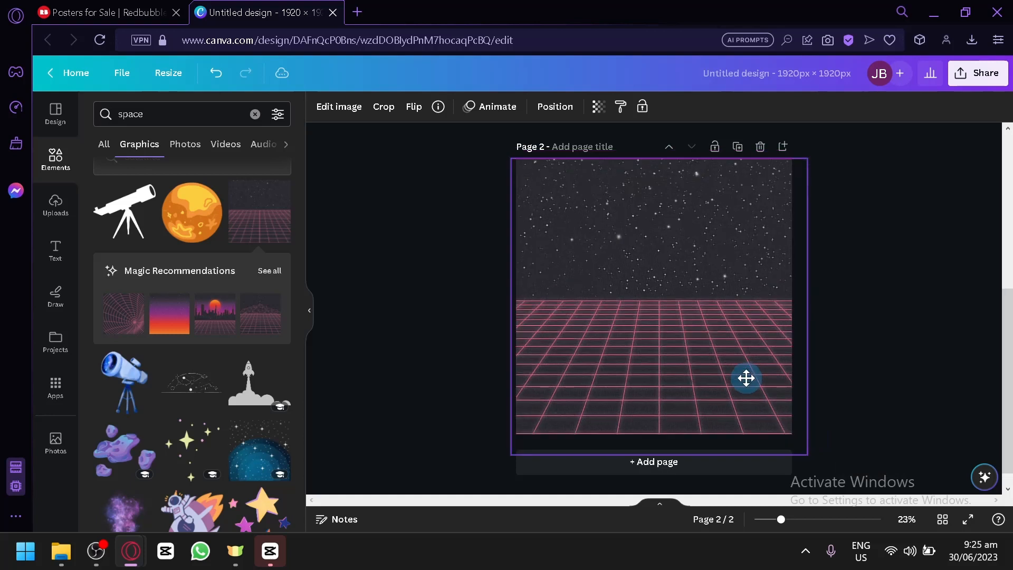
pyautogui.moveTo(746, 378); pyautogui.dragTo(745, 369)
pyautogui.click(422, 270)
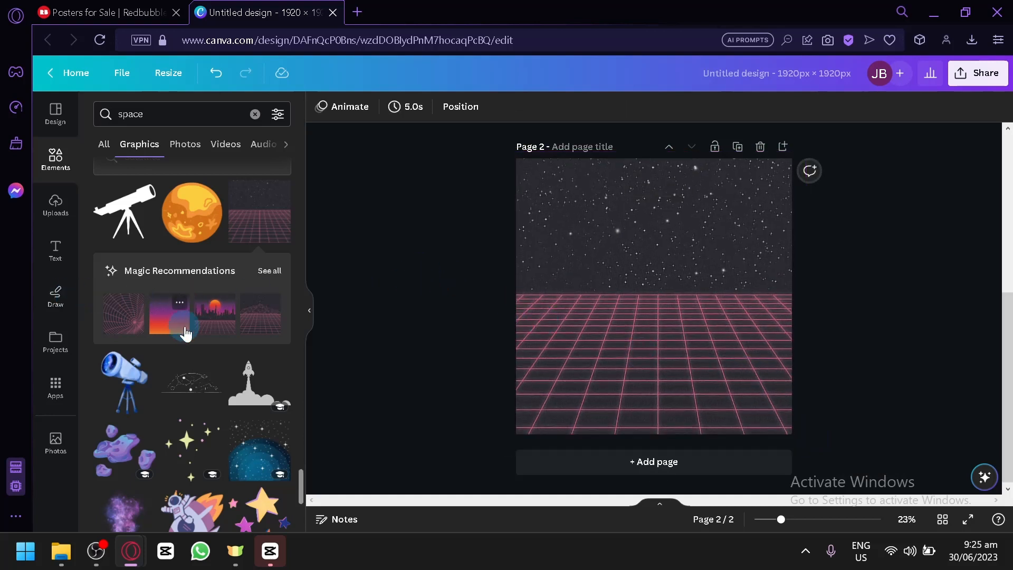
# Replace the grid floor graphic with the recommended curved pink grid tunnel, enlarged and positioned to cover all of page 2
pyautogui.click(577, 273)
pyautogui.press('Delete')
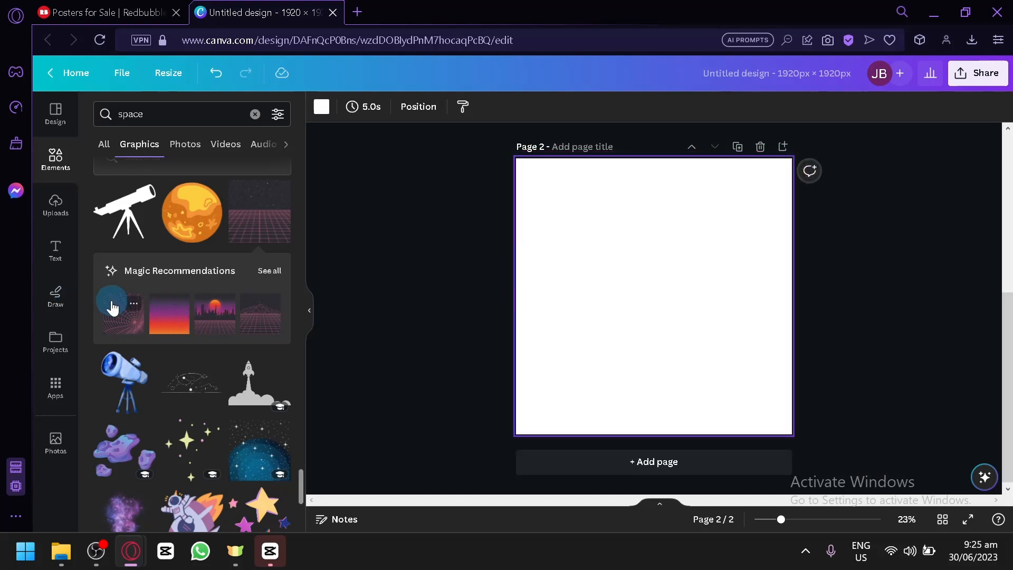
pyautogui.click(113, 307)
pyautogui.moveTo(660, 344); pyautogui.dragTo(636, 307)
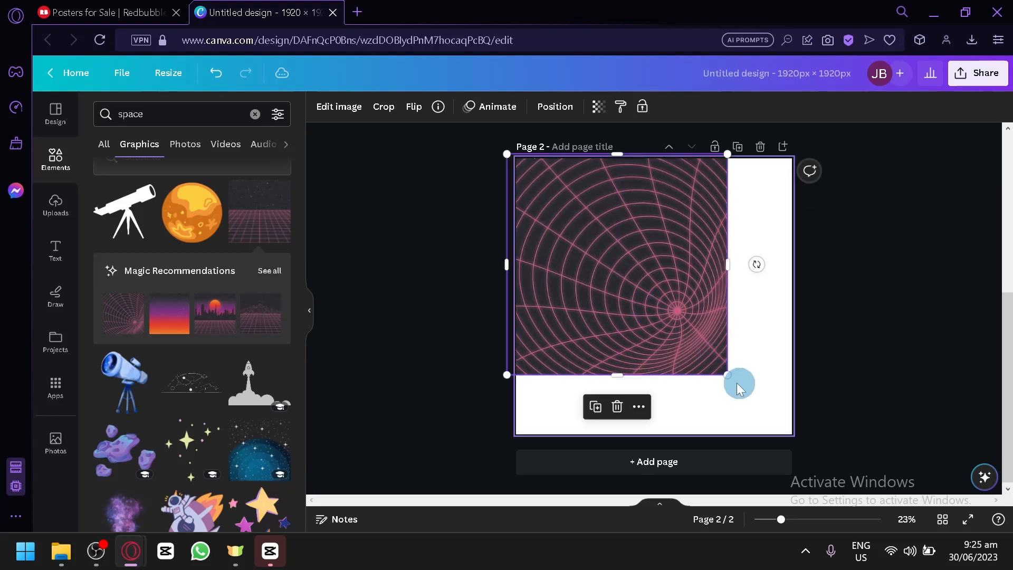
pyautogui.moveTo(728, 374); pyautogui.dragTo(817, 436)
pyautogui.moveTo(736, 381); pyautogui.dragTo(728, 380)
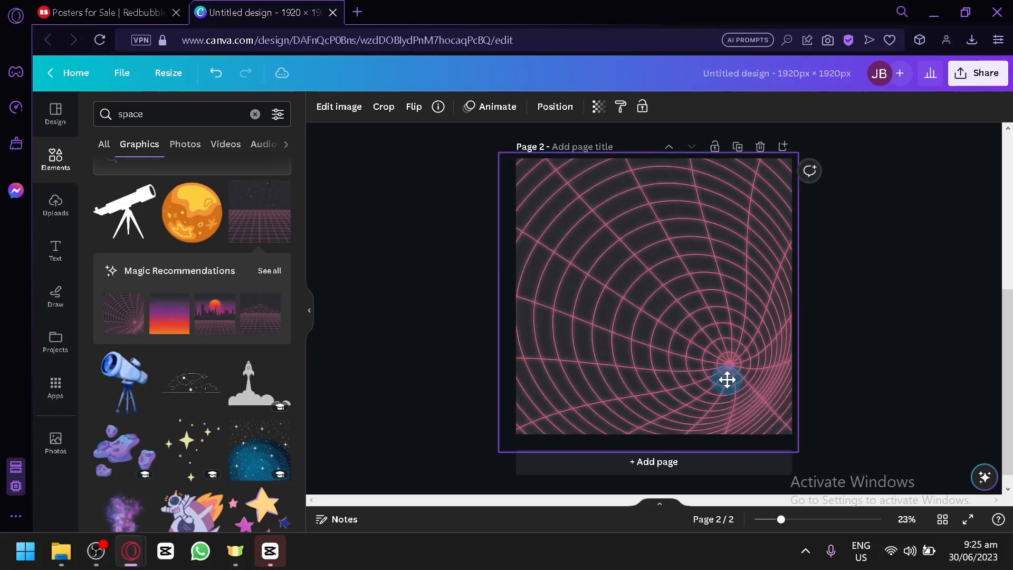
pyautogui.click(671, 390)
# Find the beige and navy reclining astronaut among the space graphics and add it to page 2
pyautogui.scroll(-2, 251, 381)
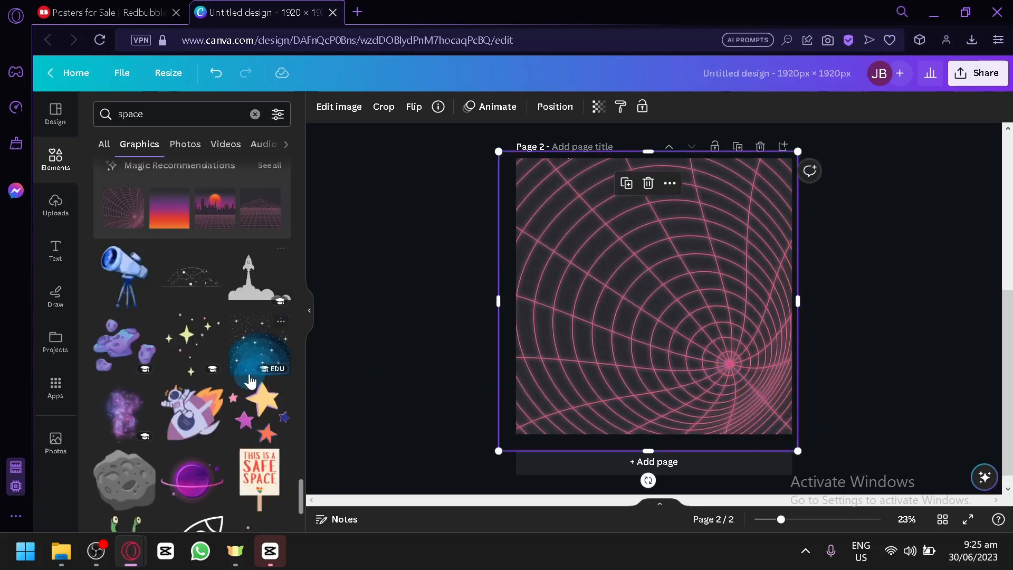
pyautogui.scroll(-7, 243, 375)
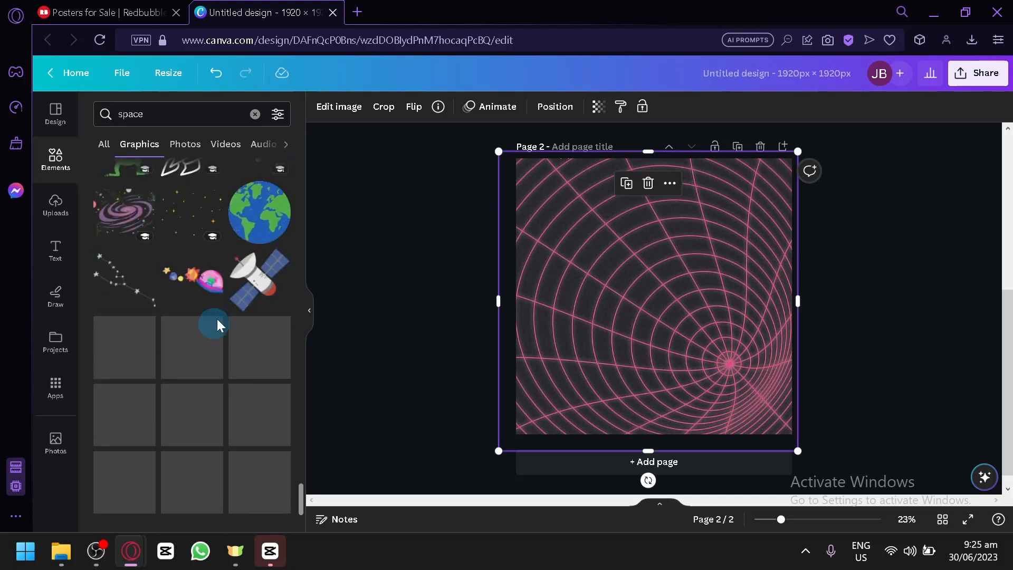
pyautogui.scroll(-5, 221, 259)
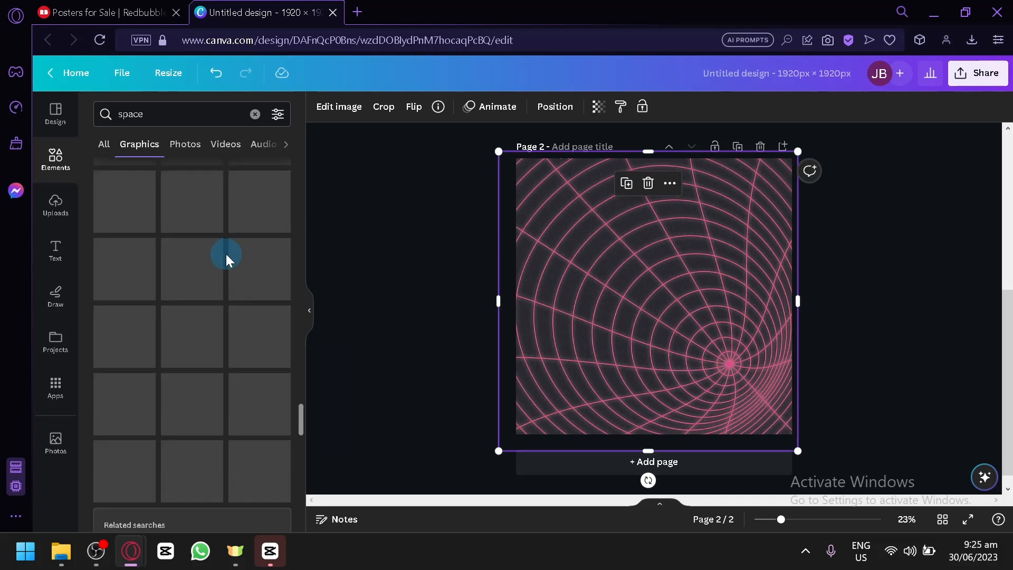
pyautogui.scroll(20, 237, 264)
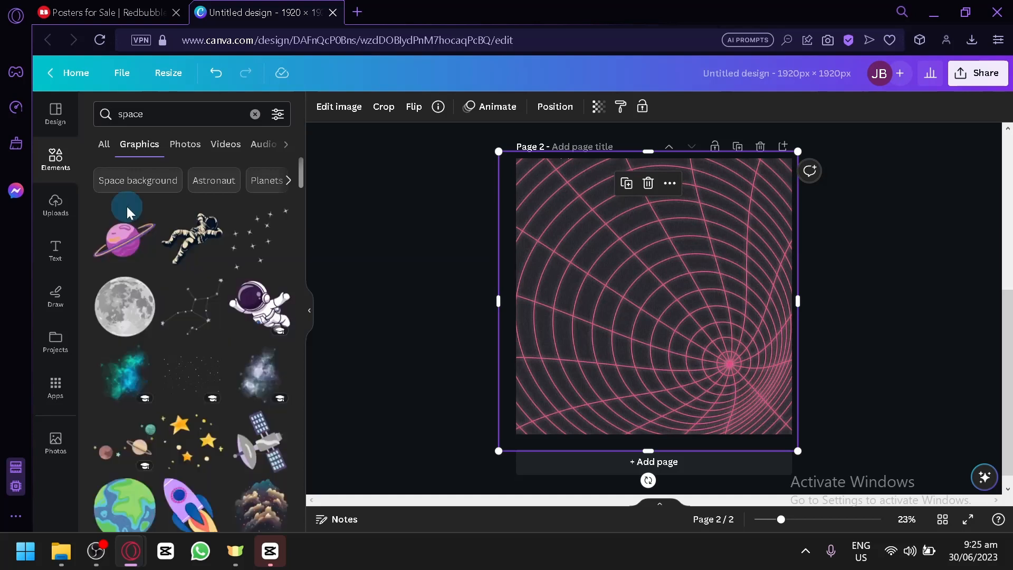
pyautogui.click(182, 248)
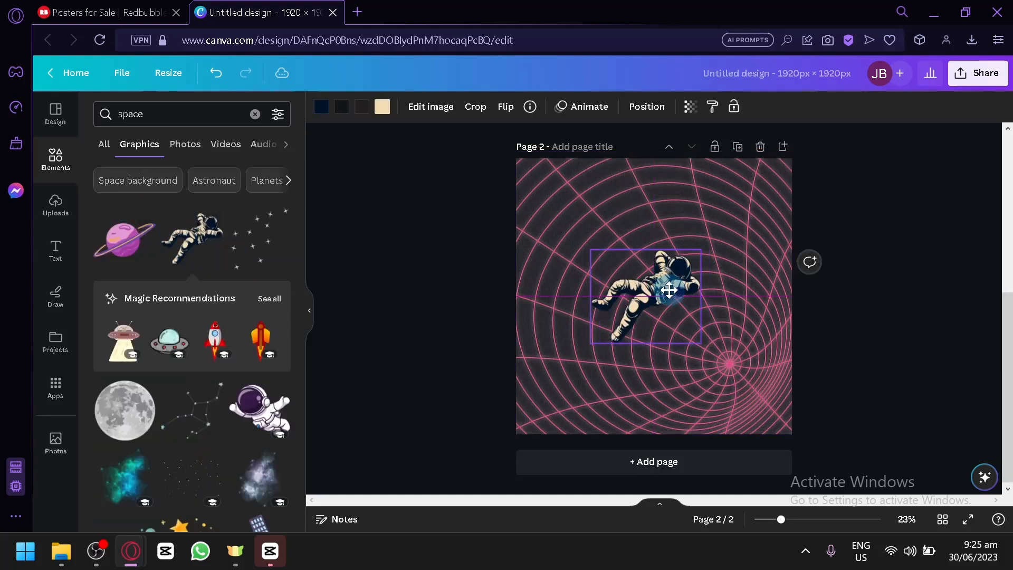
# Recolor the astronaut's beige areas to pink #E185AA and move it slightly up and left, away from the tunnel's center
pyautogui.click(383, 108)
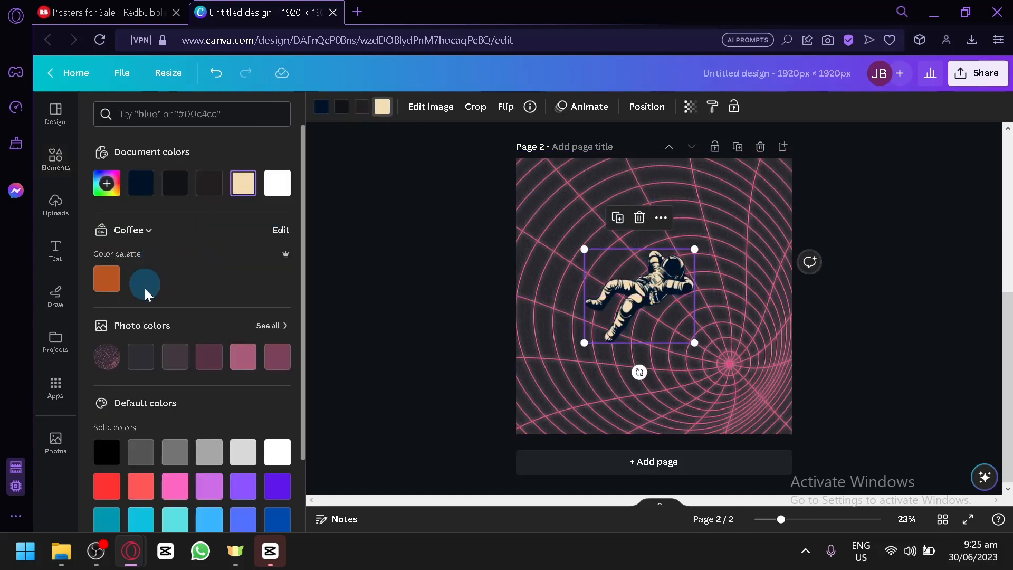
pyautogui.click(249, 355)
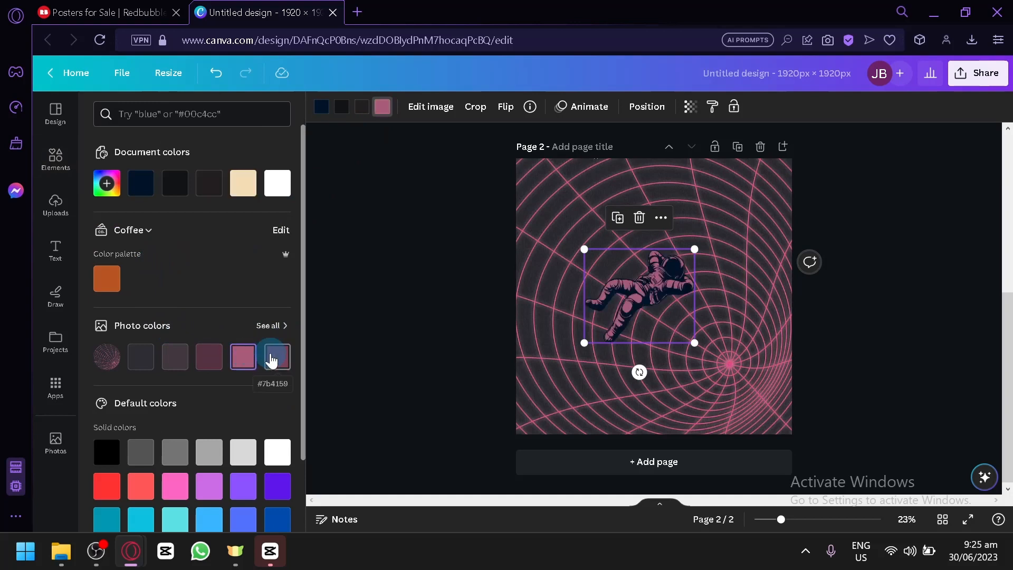
pyautogui.click(274, 362)
pyautogui.click(200, 365)
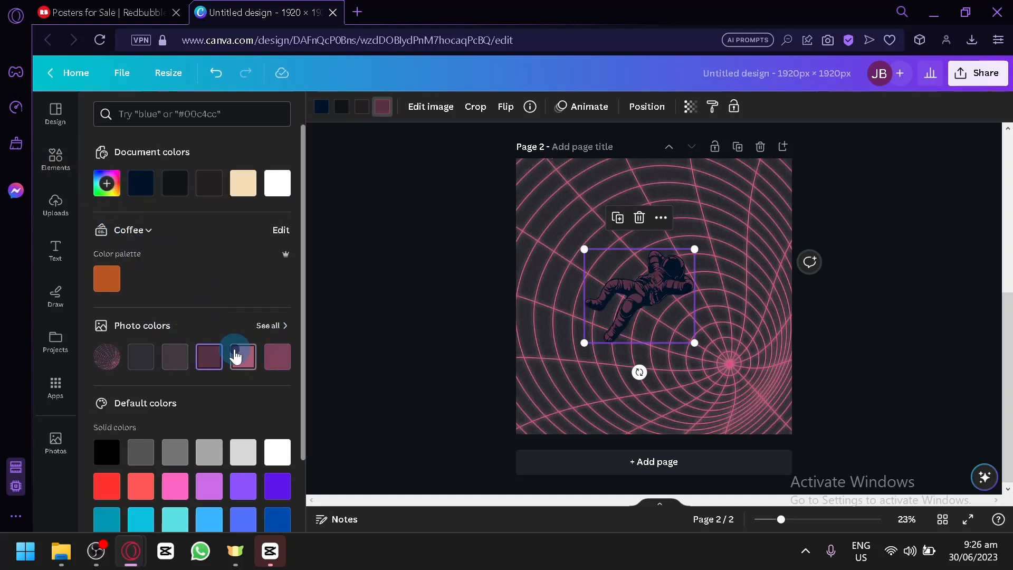
pyautogui.click(236, 357)
pyautogui.click(106, 183)
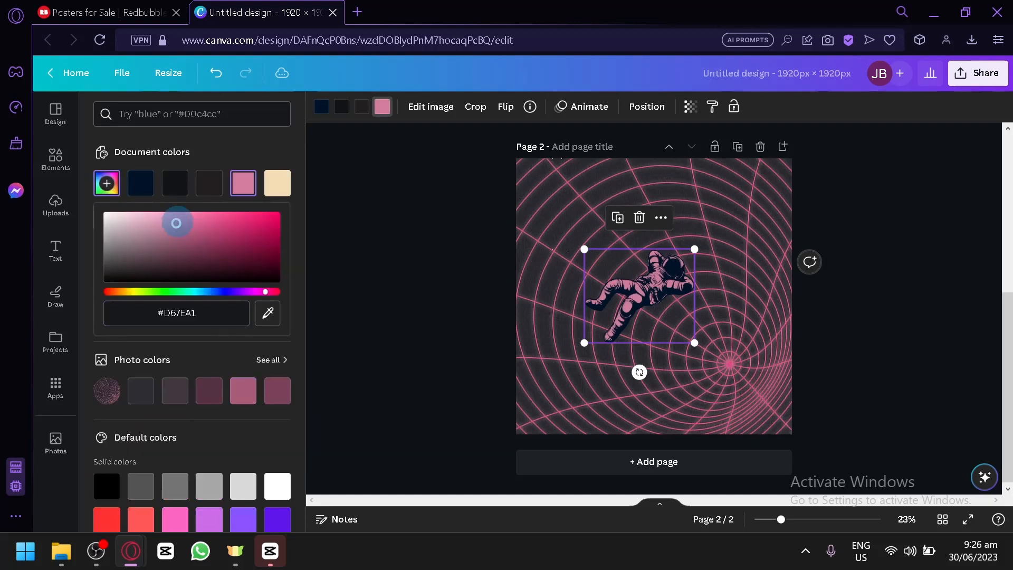
pyautogui.moveTo(177, 223); pyautogui.dragTo(179, 217)
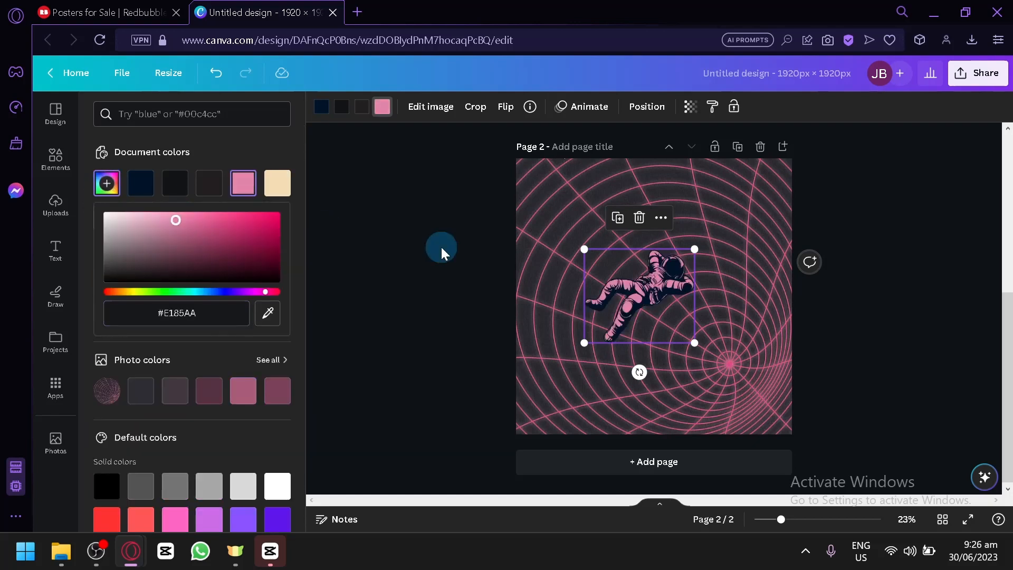
pyautogui.click(442, 247)
pyautogui.moveTo(669, 295); pyautogui.dragTo(644, 288)
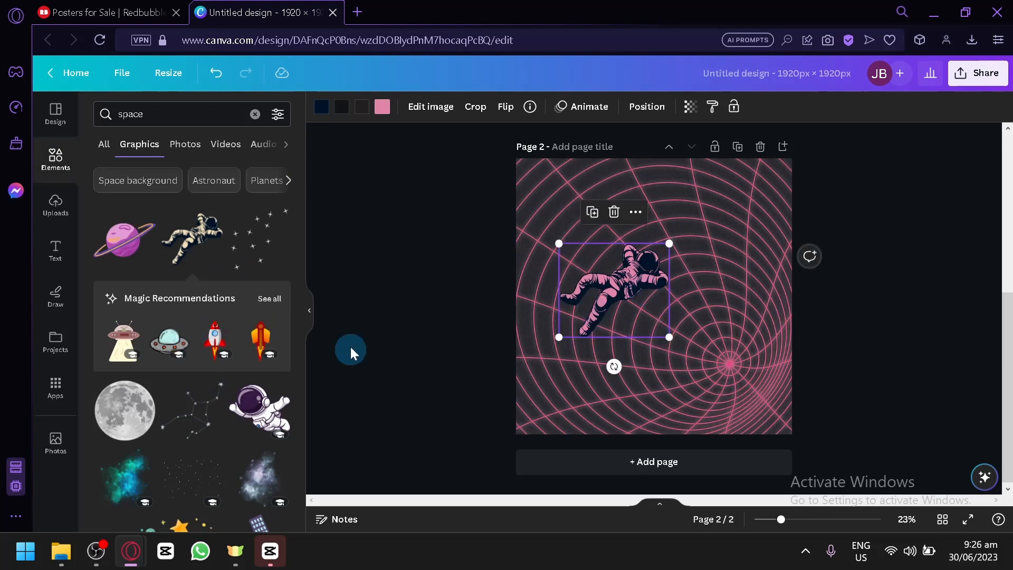
# Try the circular constellation graphic enlarged over the grid tunnel and astronaut on page 2, and delete it
pyautogui.scroll(-5, 175, 316)
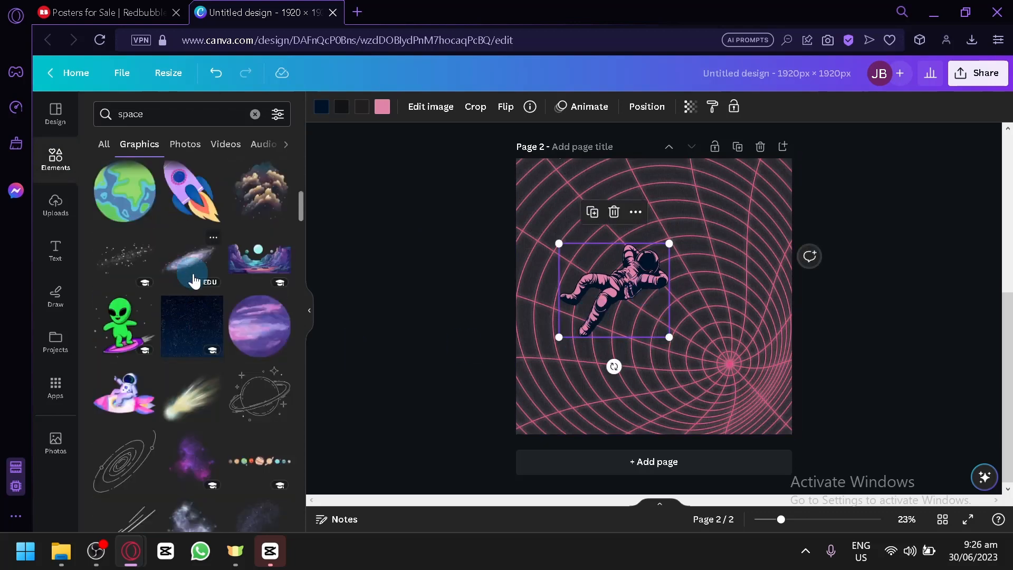
pyautogui.scroll(-2, 172, 298)
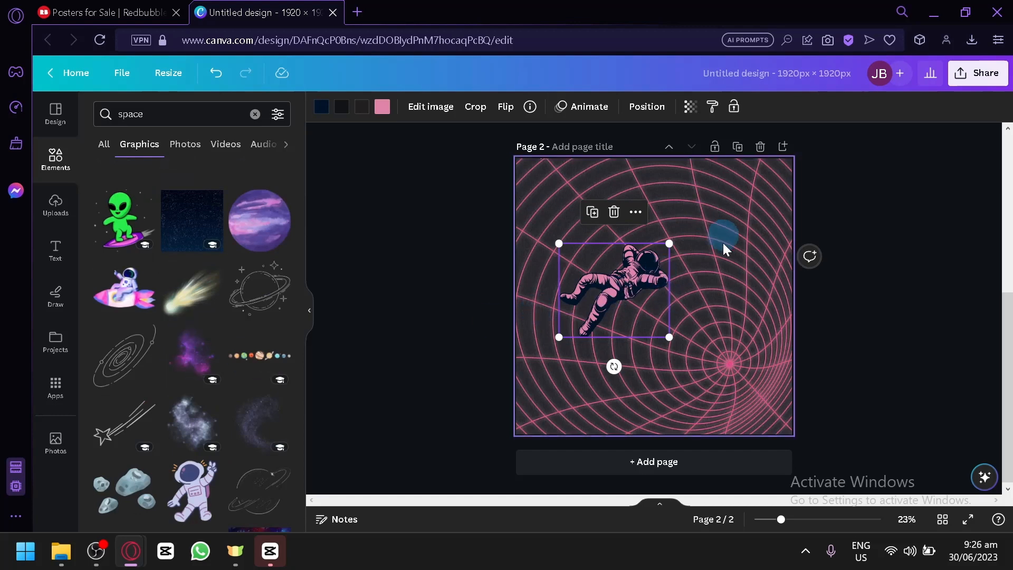
pyautogui.scroll(-2, 187, 335)
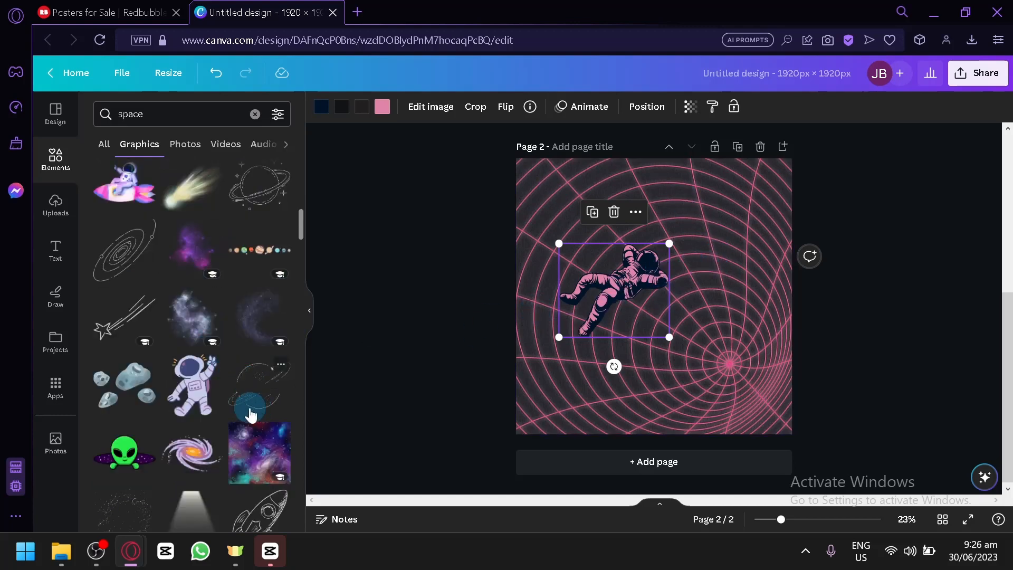
pyautogui.scroll(-4, 221, 292)
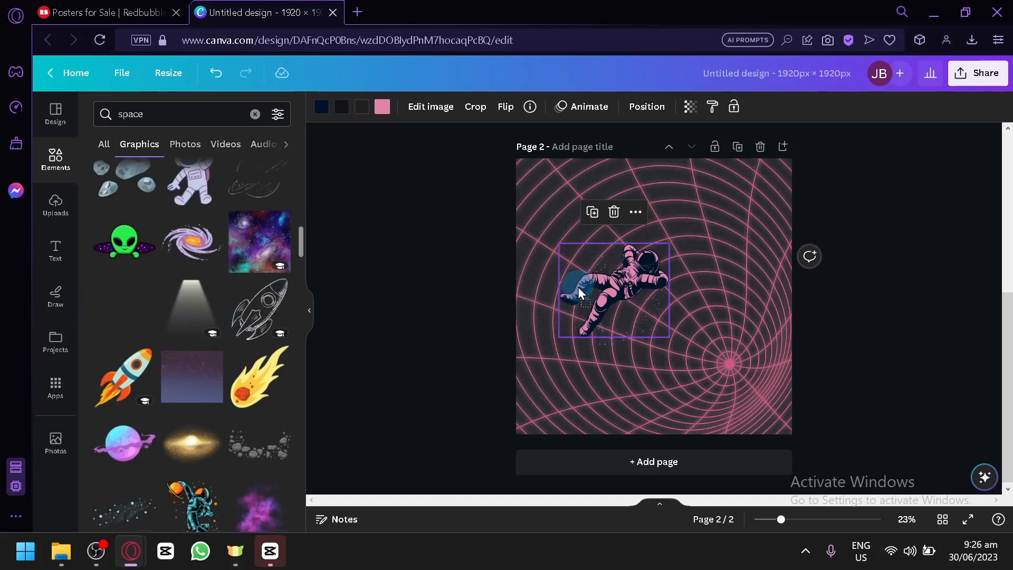
pyautogui.moveTo(578, 286); pyautogui.dragTo(579, 289)
pyautogui.moveTo(664, 349); pyautogui.dragTo(610, 262)
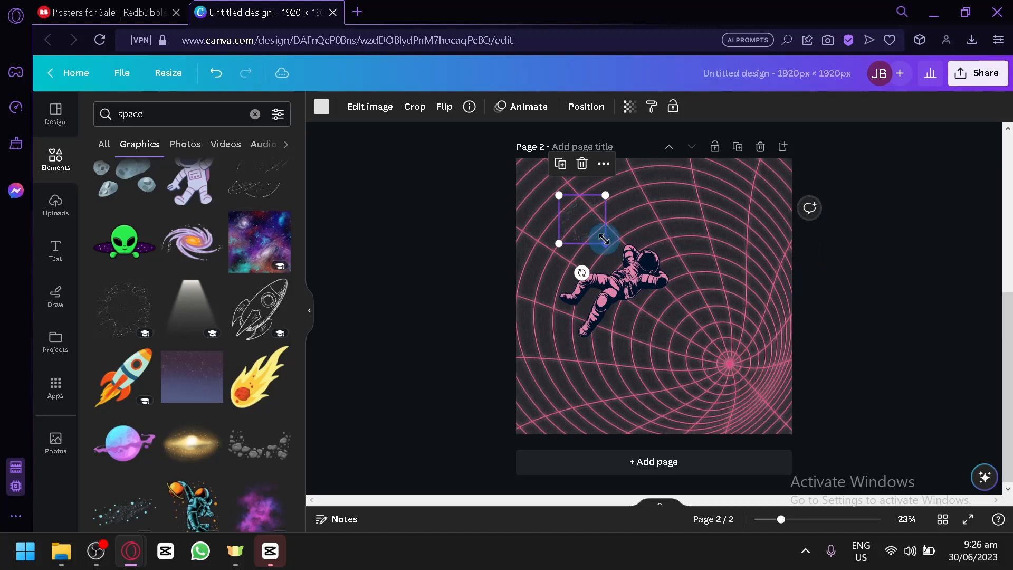
pyautogui.moveTo(604, 239); pyautogui.dragTo(825, 416)
pyautogui.moveTo(700, 370); pyautogui.dragTo(656, 338)
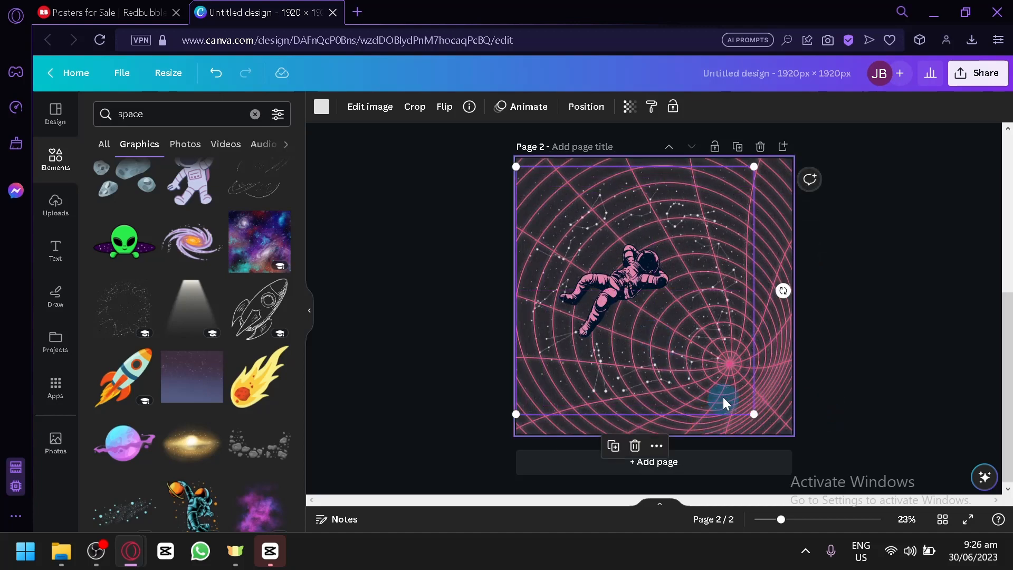
pyautogui.click(539, 109)
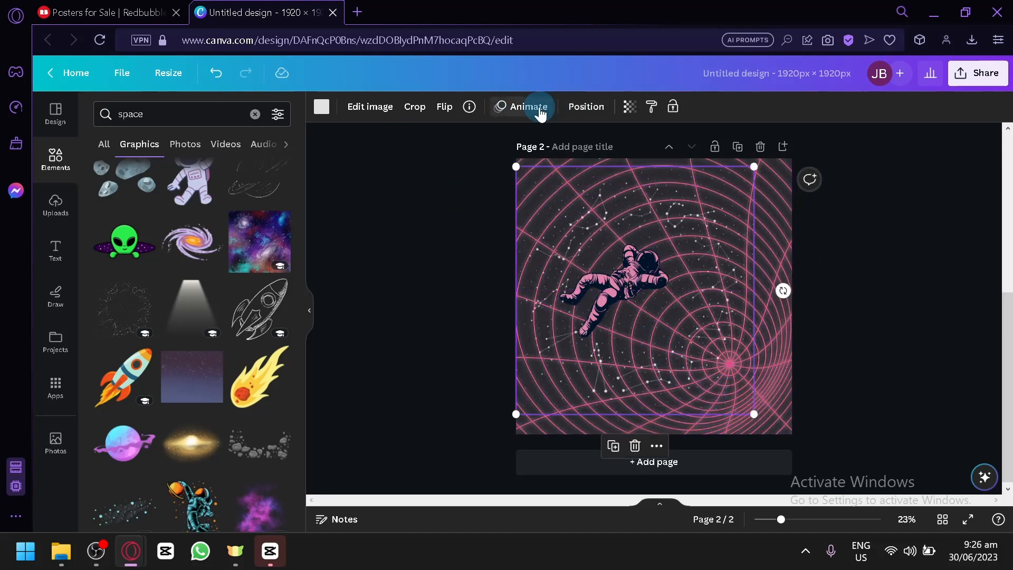
pyautogui.press('Delete')
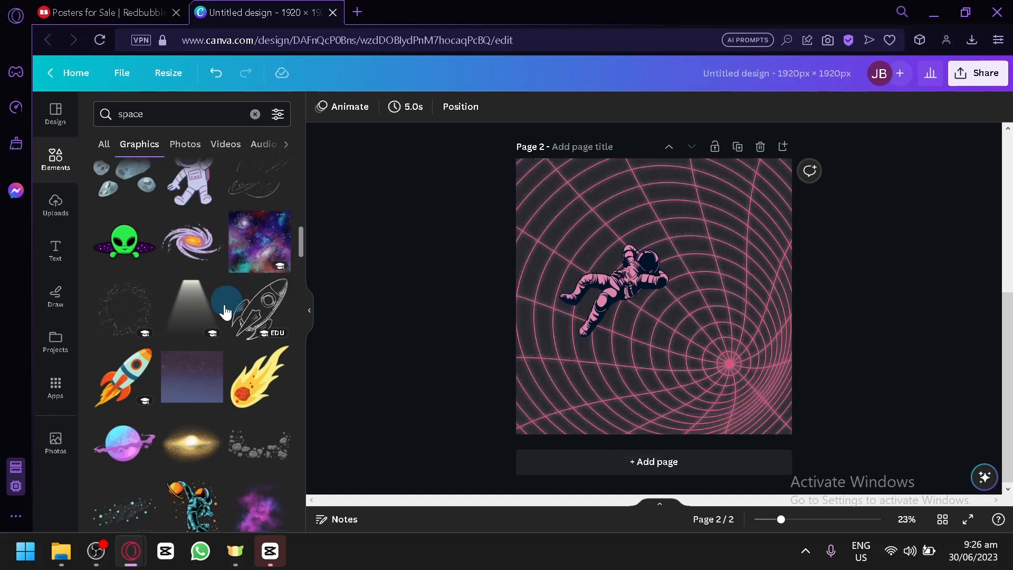
# Look through the remaining space graphics for another element to add to the astronaut poster
pyautogui.scroll(-2, 224, 317)
pyautogui.scroll(-5, 215, 331)
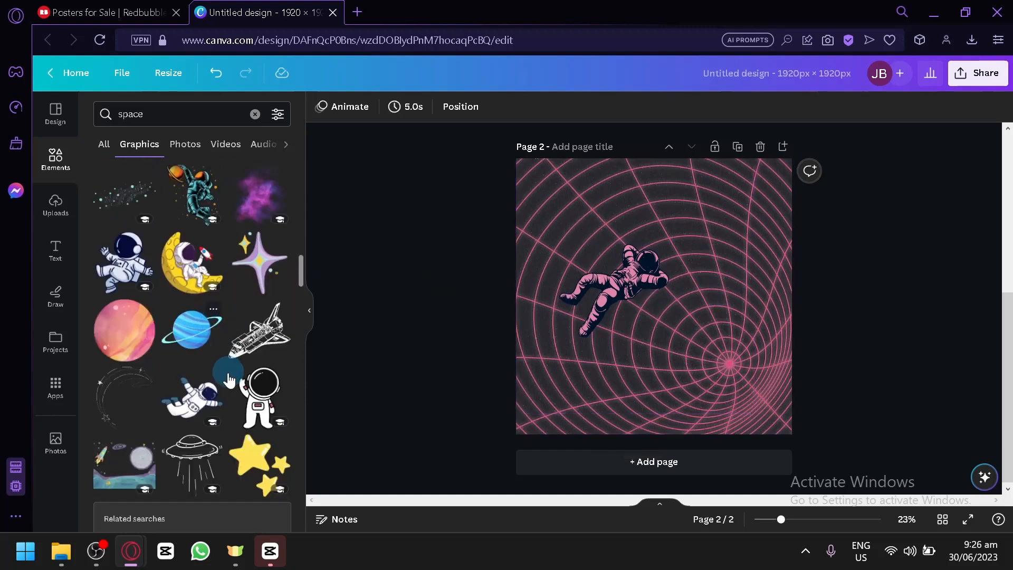
pyautogui.scroll(-4, 232, 393)
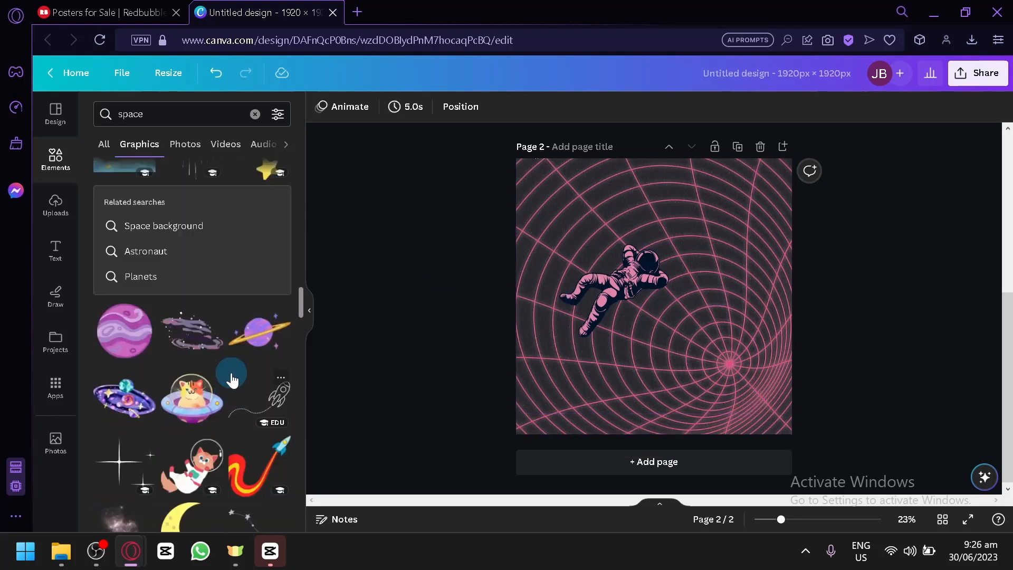
pyautogui.scroll(-2, 155, 424)
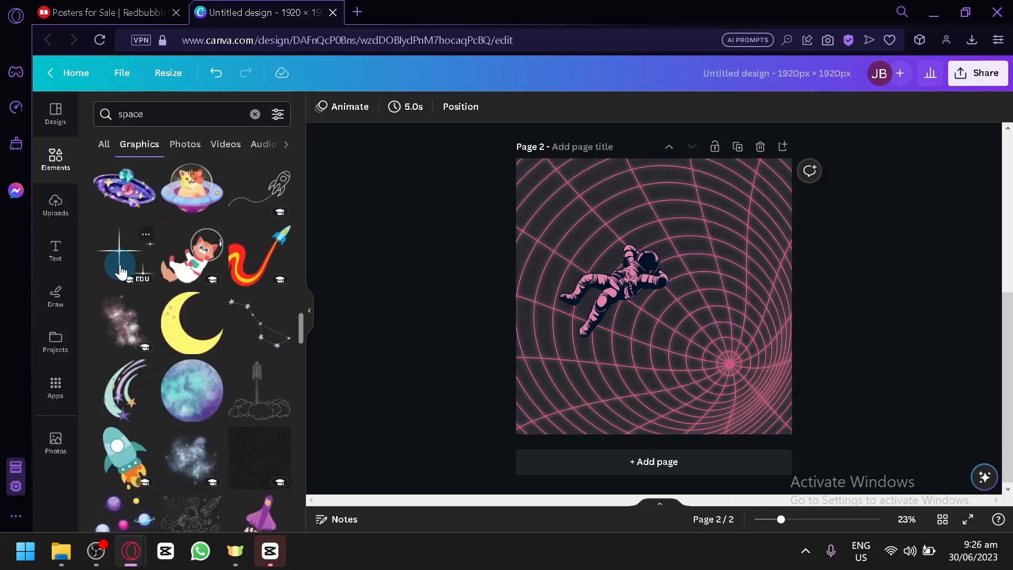
pyautogui.scroll(-4, 291, 439)
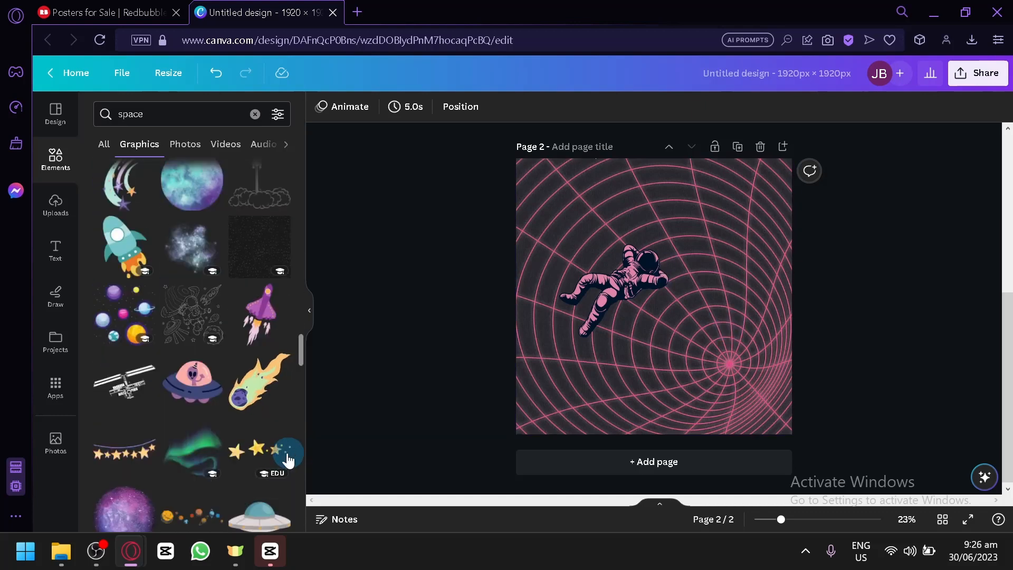
pyautogui.scroll(-2, 235, 434)
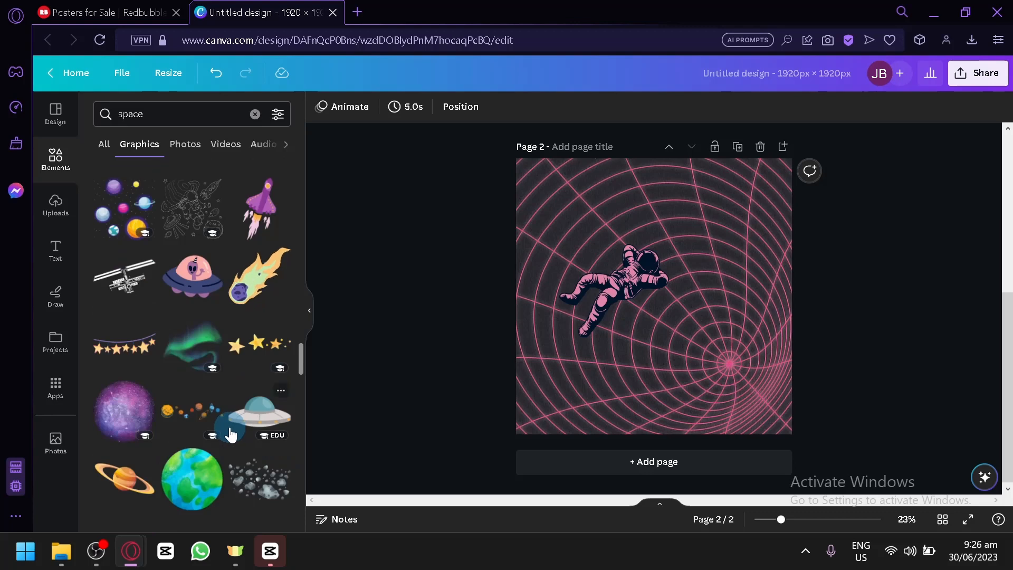
pyautogui.scroll(-2, 231, 434)
pyautogui.scroll(-5, 174, 388)
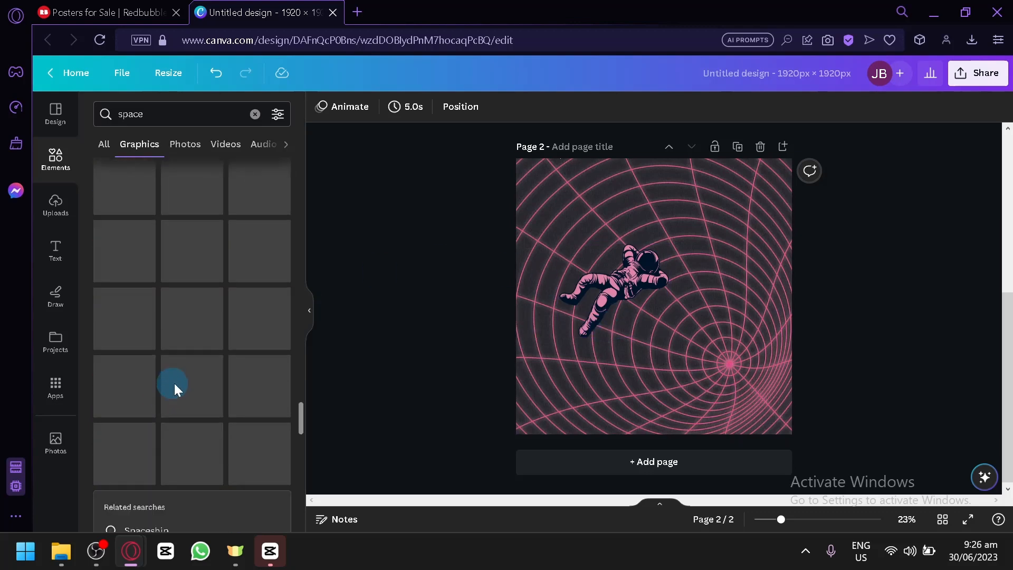
pyautogui.scroll(-6, 182, 385)
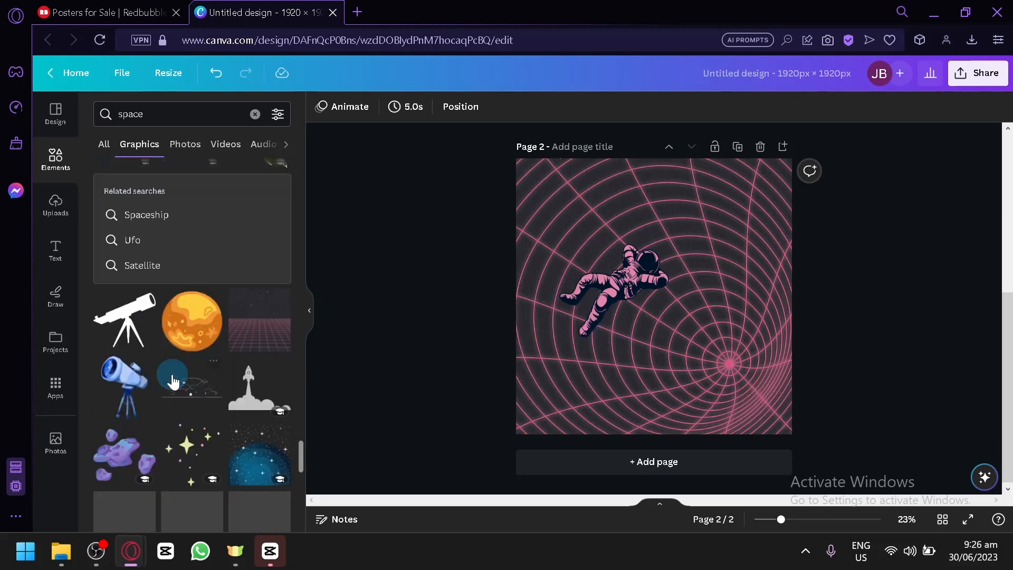
pyautogui.scroll(-4, 200, 405)
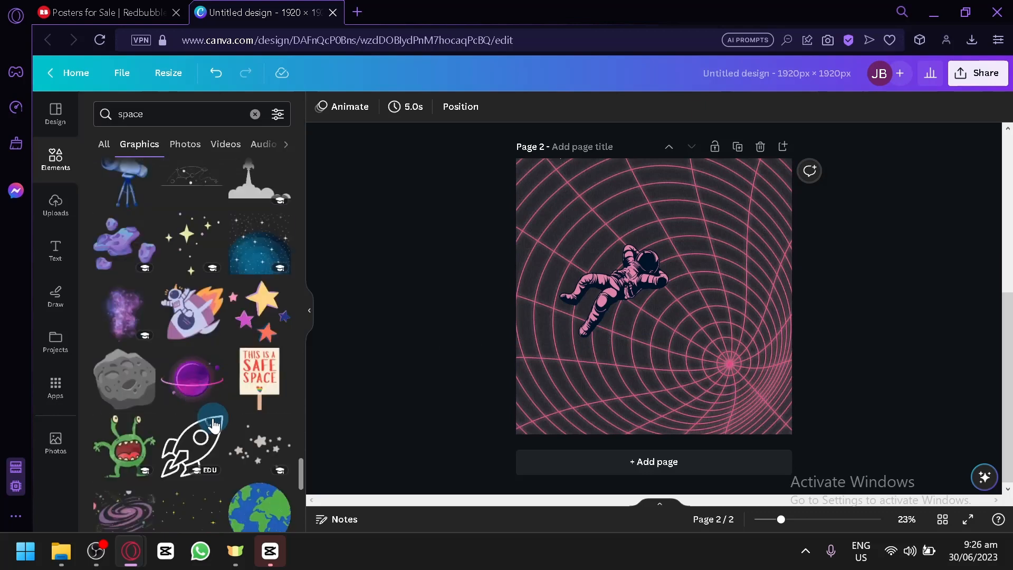
pyautogui.scroll(-6, 214, 425)
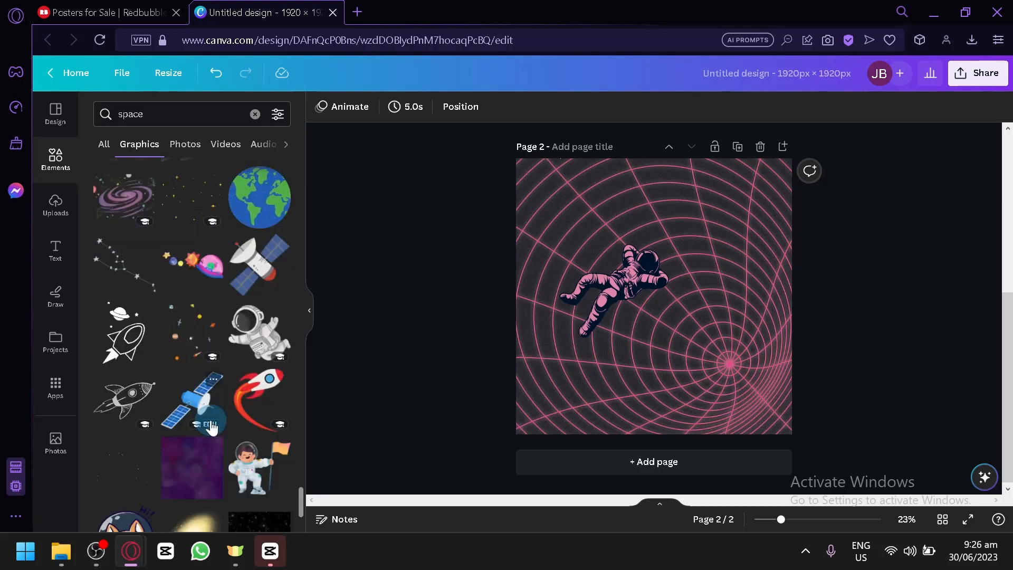
pyautogui.scroll(-5, 212, 425)
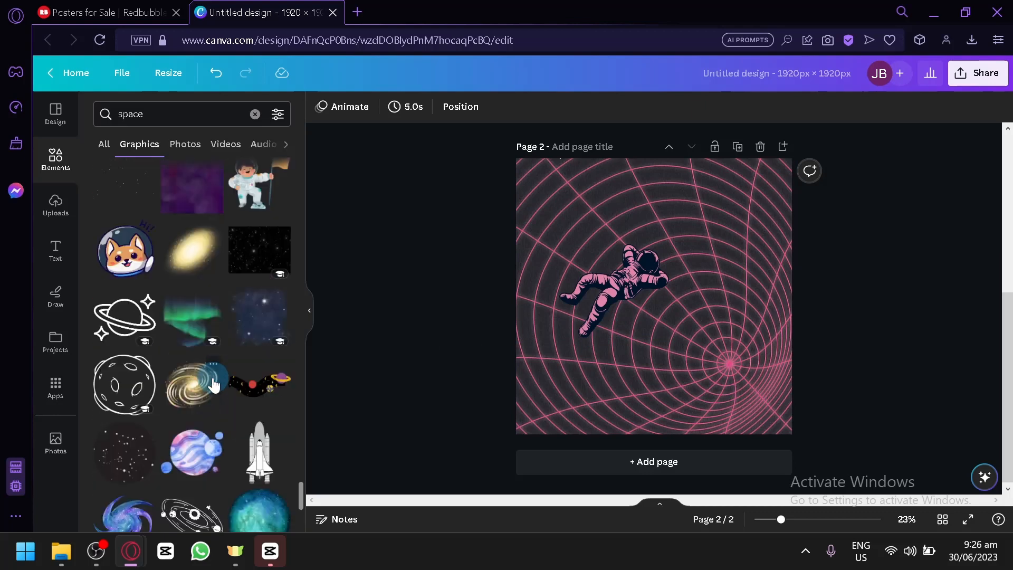
# Search the elements for "line" and narrow the results to graphics
pyautogui.click(254, 114)
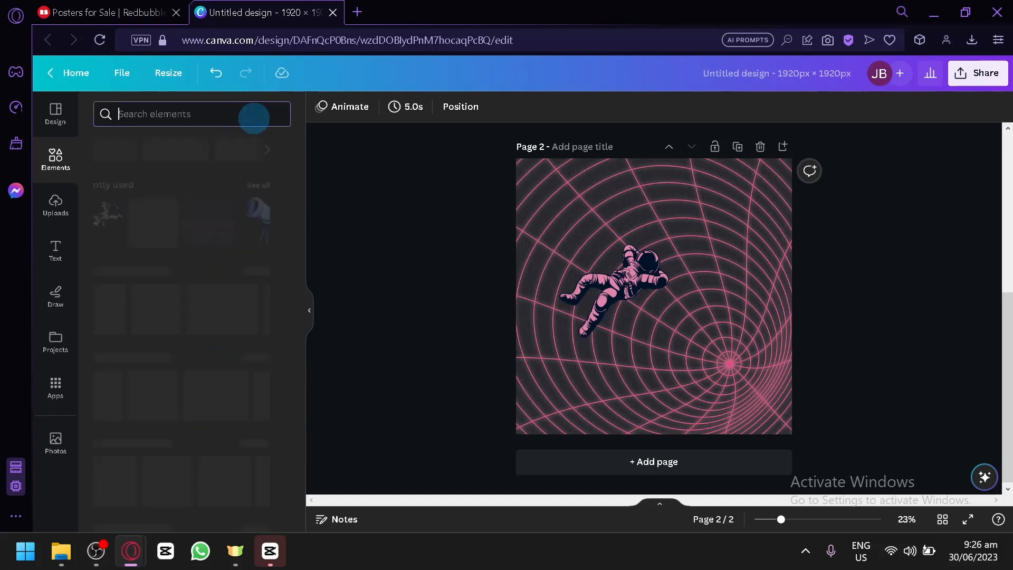
pyautogui.write('line')
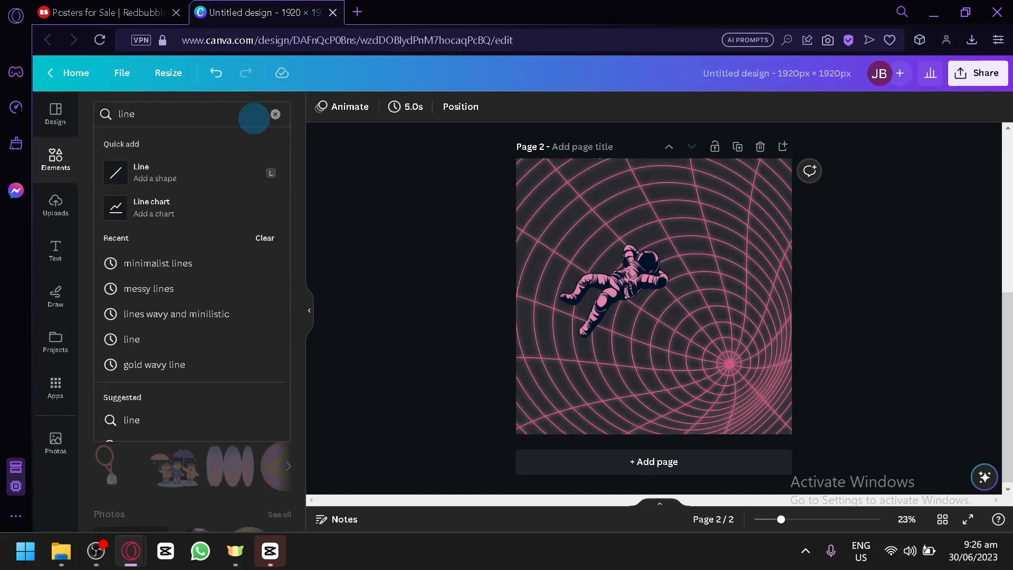
pyautogui.press('Return')
pyautogui.click(278, 217)
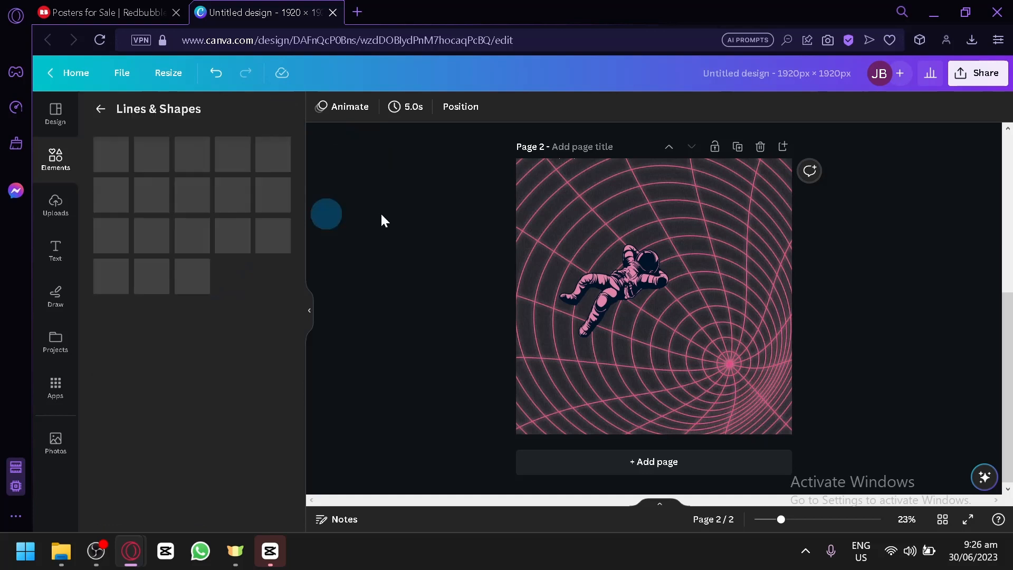
pyautogui.click(115, 117)
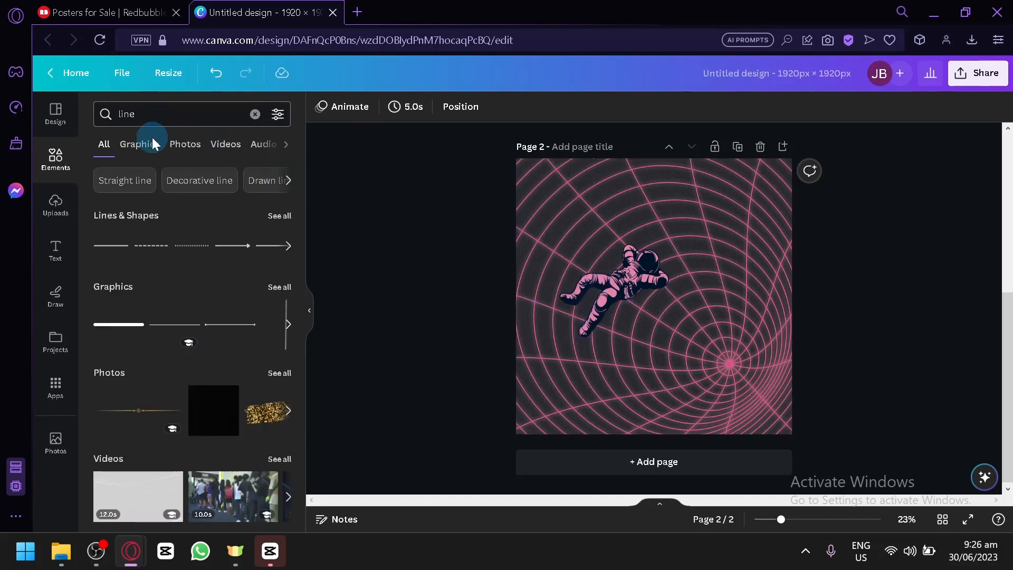
pyautogui.click(148, 153)
# Find the thin curly line graphic and place it on page 2, trailing from the astronaut toward the page's lower-left corner
pyautogui.scroll(-5, 220, 362)
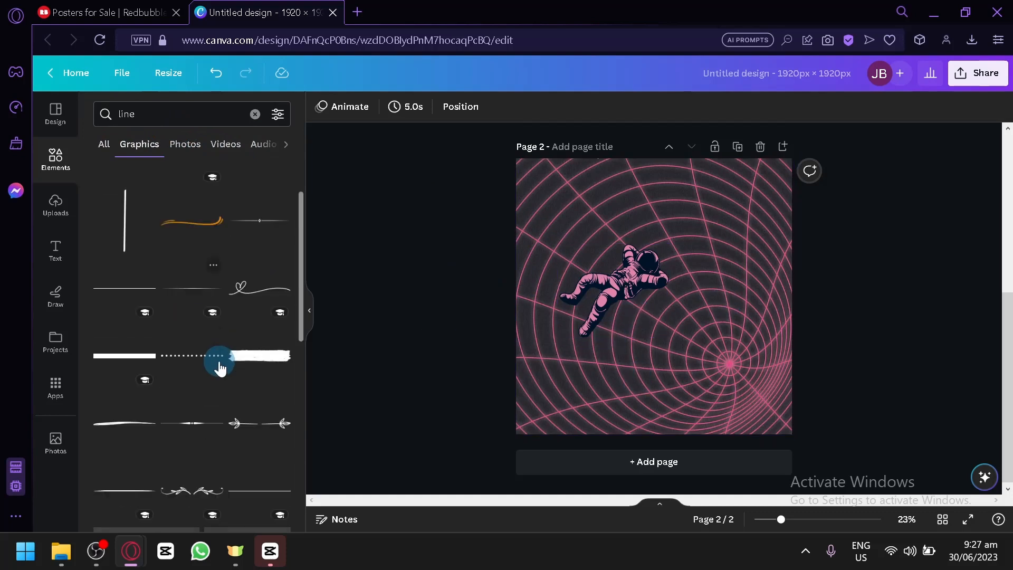
pyautogui.scroll(-8, 219, 368)
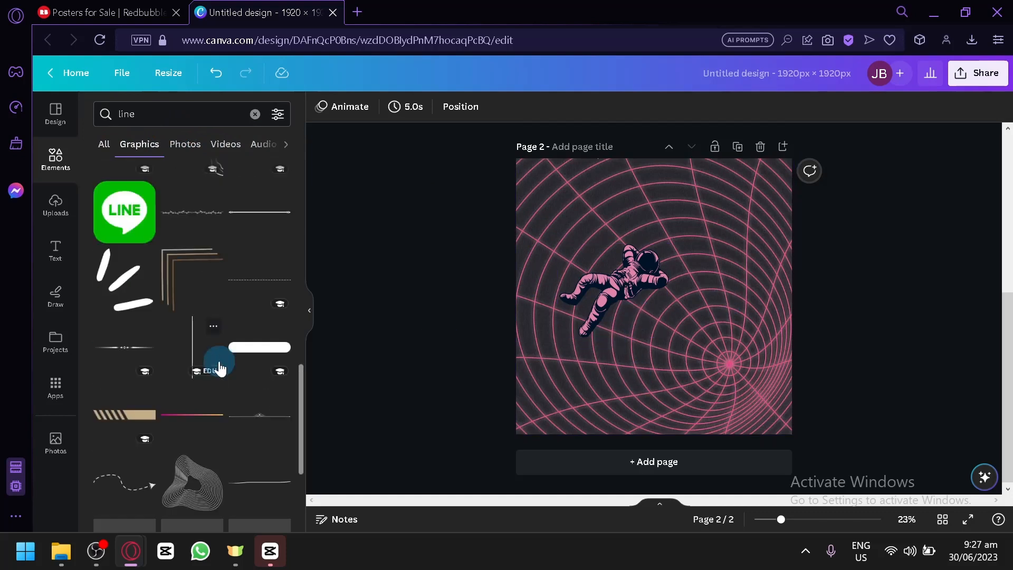
pyautogui.scroll(-10, 221, 368)
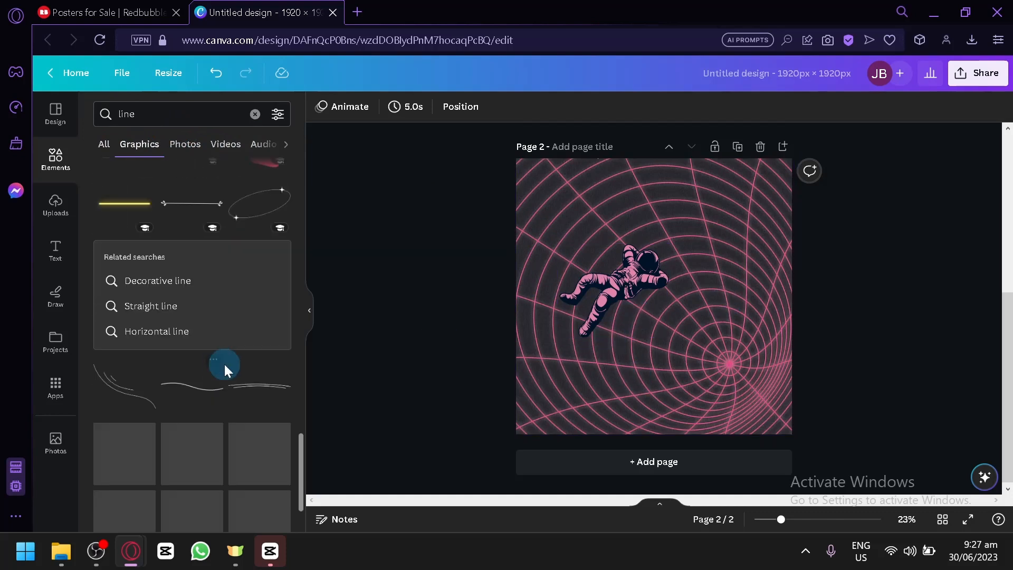
pyautogui.scroll(-6, 222, 369)
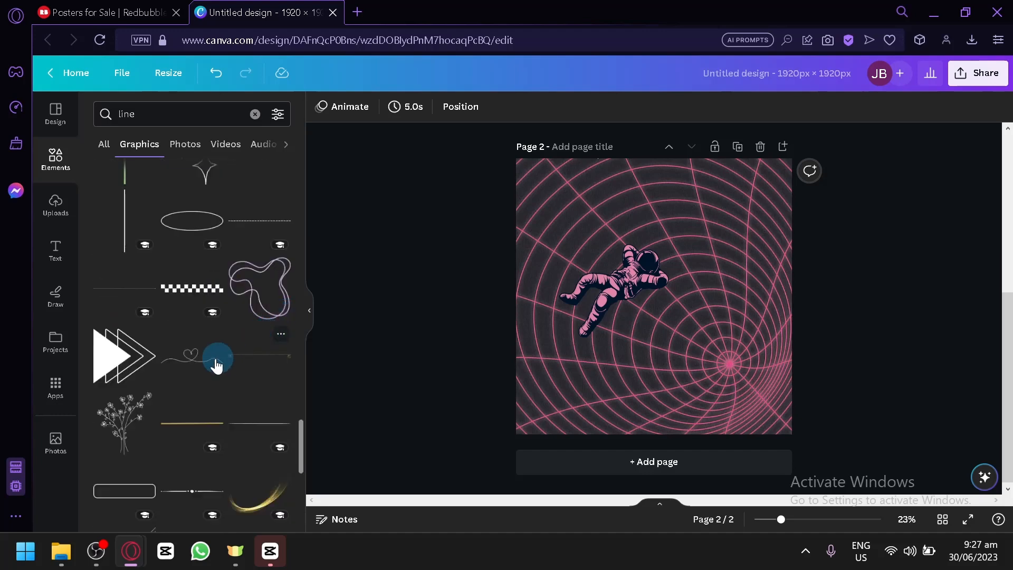
pyautogui.scroll(-6, 201, 377)
pyautogui.scroll(-5, 201, 377)
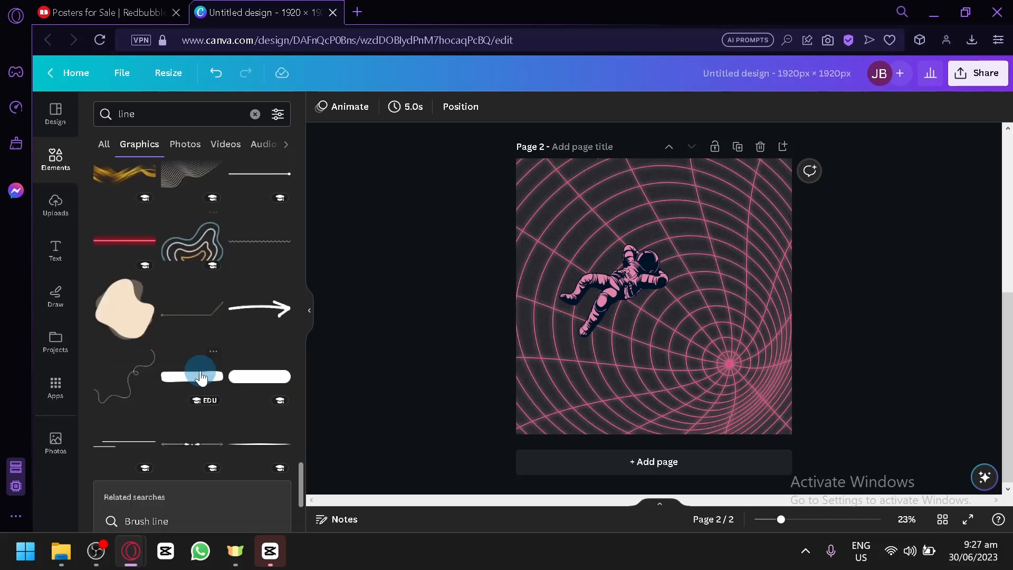
pyautogui.moveTo(201, 378)
pyautogui.mouseDown()
pyautogui.moveTo(185, 384)
pyautogui.moveTo(562, 362)
pyautogui.moveTo(542, 335)
pyautogui.moveTo(579, 347)
pyautogui.mouseUp()
pyautogui.moveTo(622, 300); pyautogui.dragTo(652, 290)
pyautogui.moveTo(615, 321); pyautogui.dragTo(606, 332)
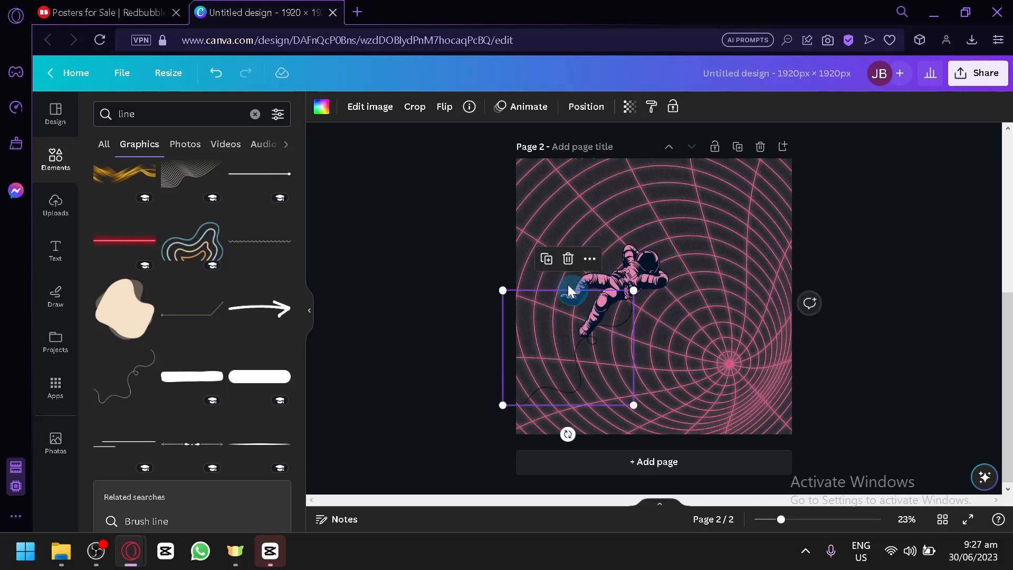
# Recolor the curly line to the document's pink #E185AA and deselect it
pyautogui.click(323, 110)
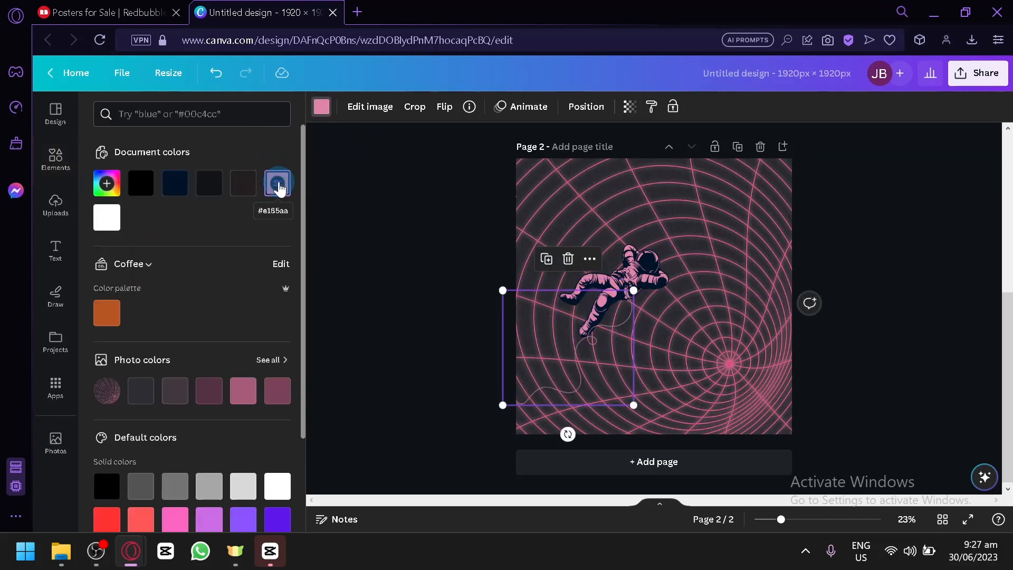
pyautogui.click(442, 242)
pyautogui.click(862, 383)
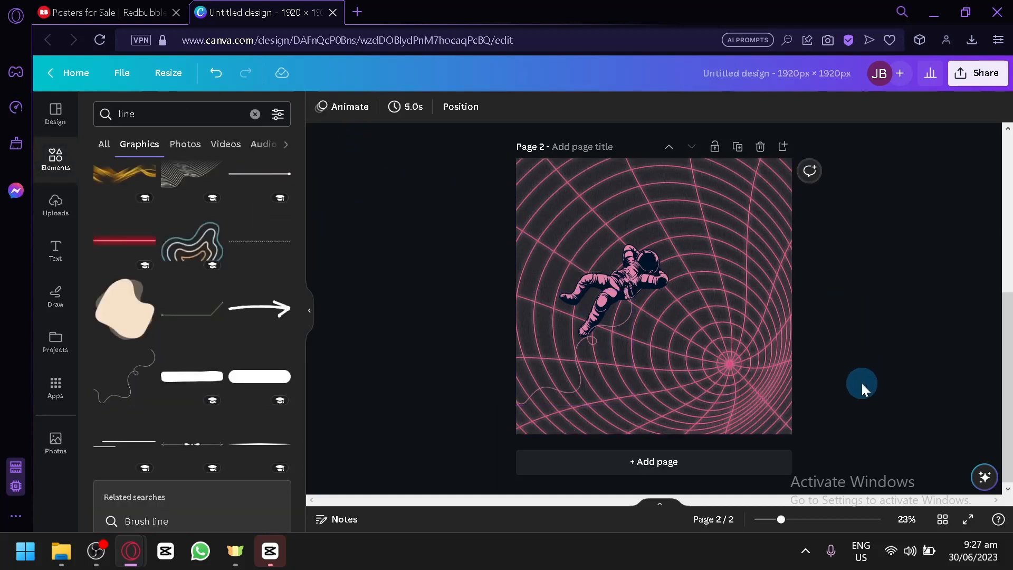
pyautogui.scroll(5, 621, 347)
pyautogui.scroll(-5, 620, 346)
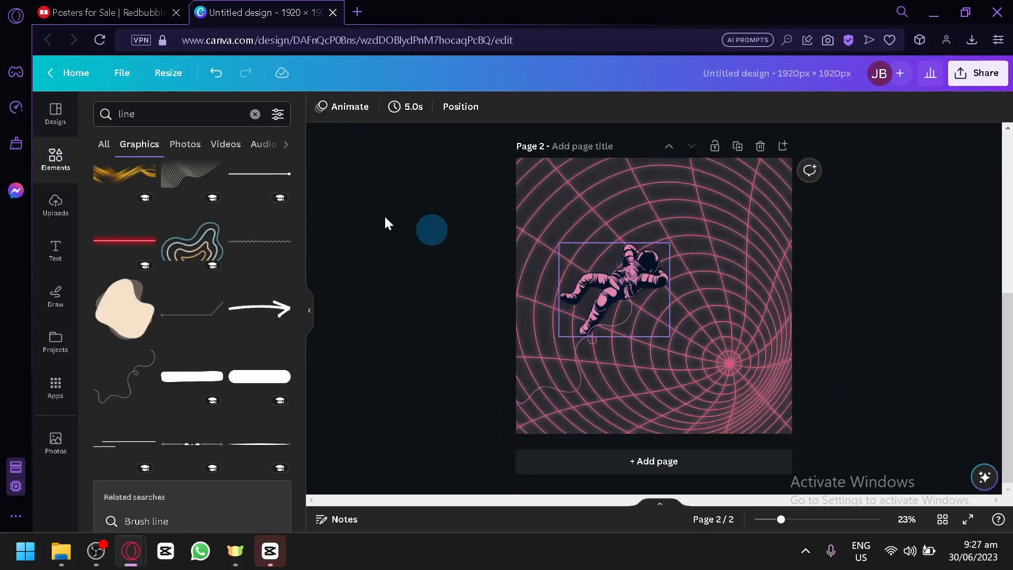
# Switch to Redbubble and look through the poster listings for further design ideas
pyautogui.click(88, 11)
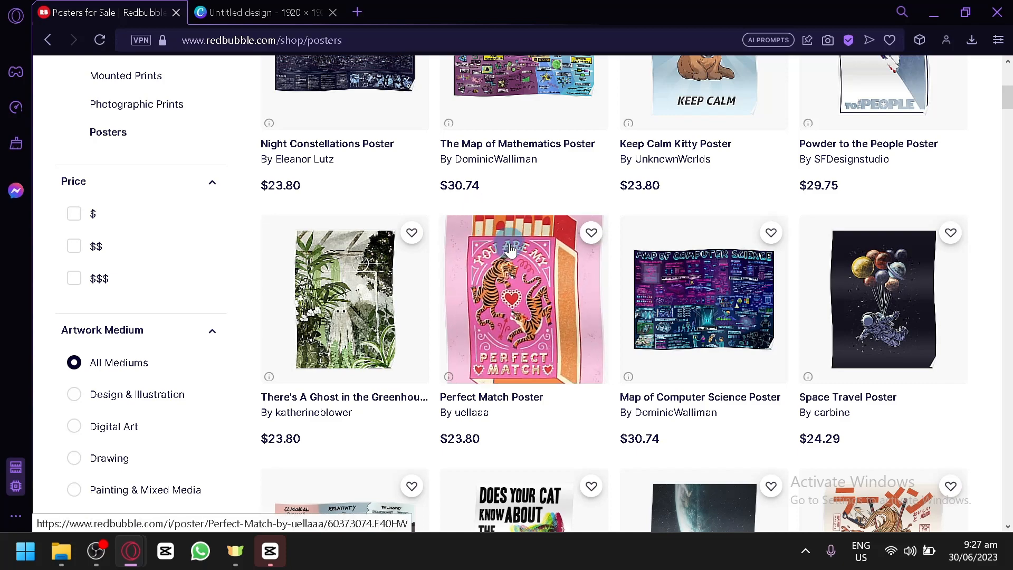
pyautogui.scroll(4, 511, 251)
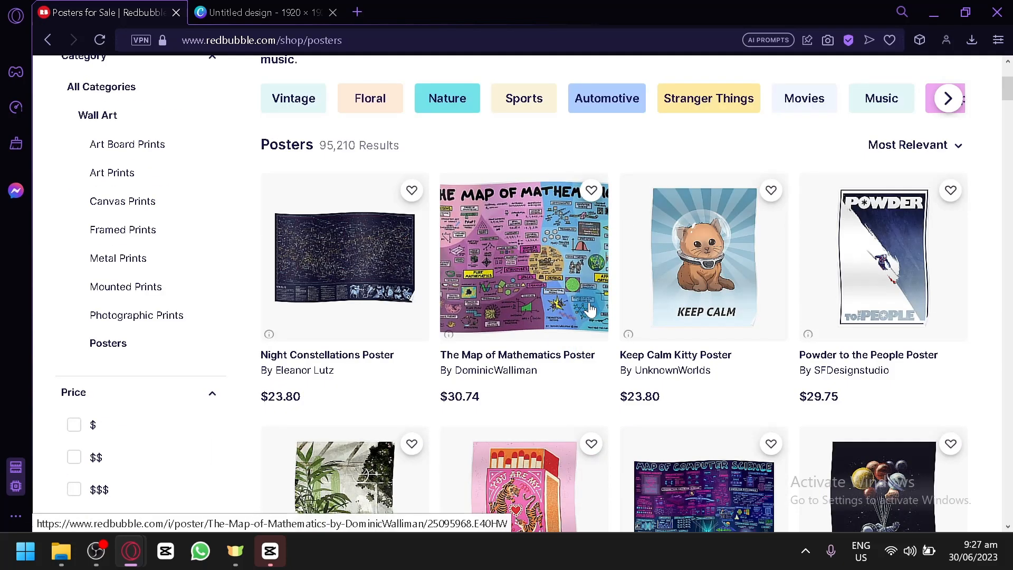
pyautogui.scroll(-16, 590, 310)
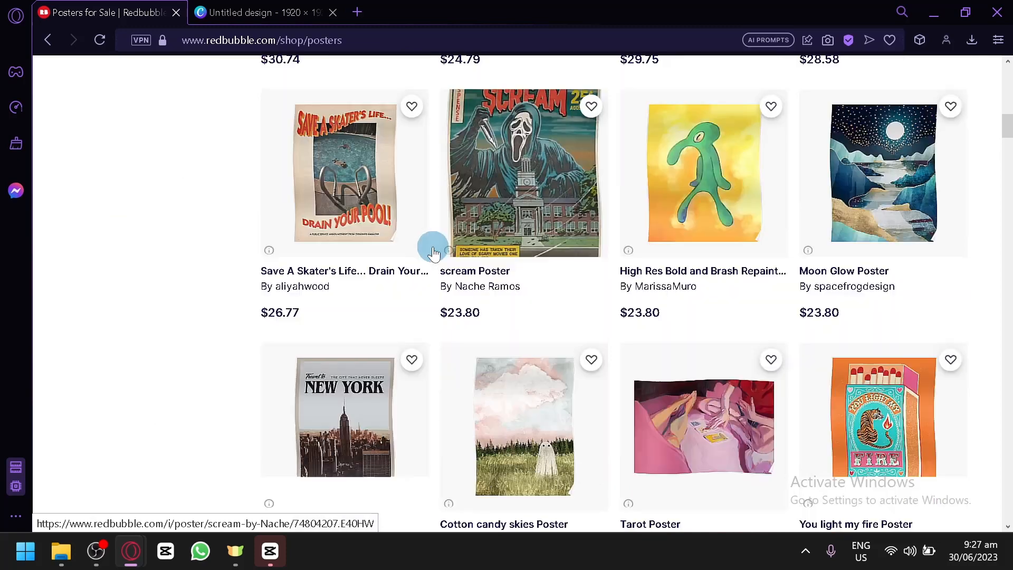
pyautogui.scroll(-4, 432, 253)
pyautogui.scroll(20, 414, 231)
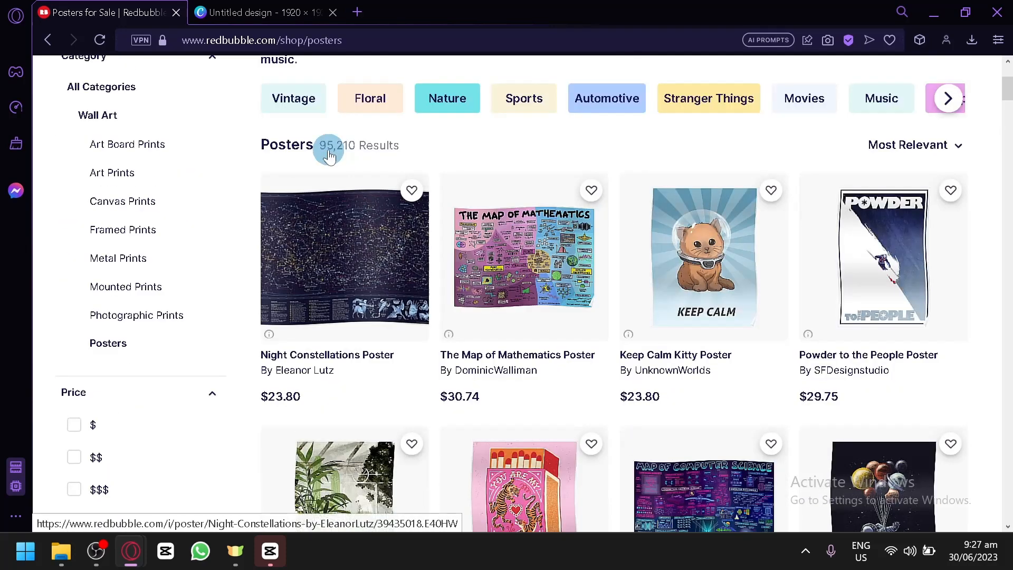
pyautogui.scroll(4, 329, 148)
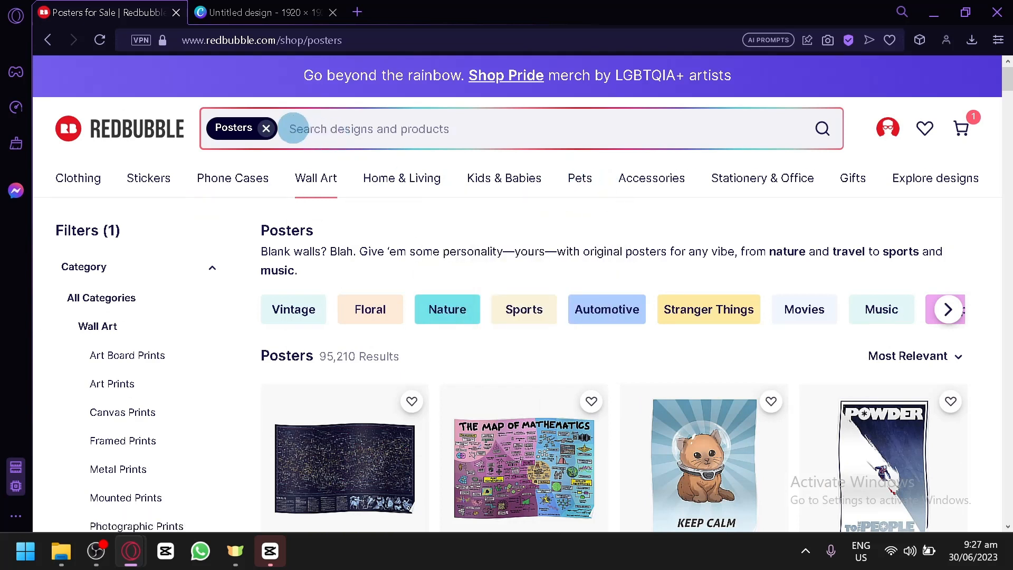
# Remove the Posters filter from the search, open the Phone Cases category and look through its best sellers
pyautogui.click(267, 129)
pyautogui.click(270, 129)
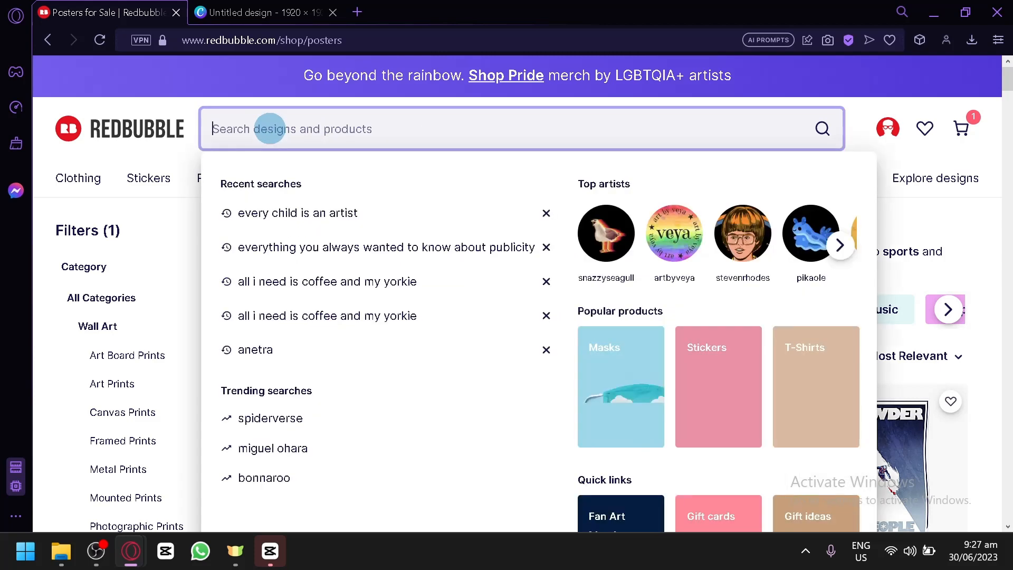
pyautogui.click(221, 181)
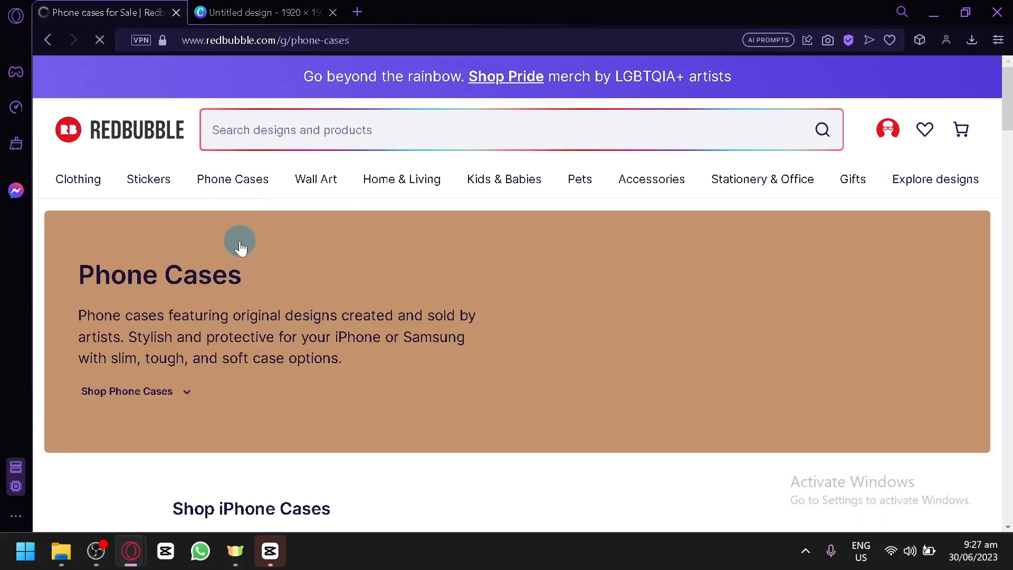
pyautogui.scroll(-8, 549, 269)
pyautogui.scroll(8, 547, 268)
pyautogui.scroll(-5, 528, 272)
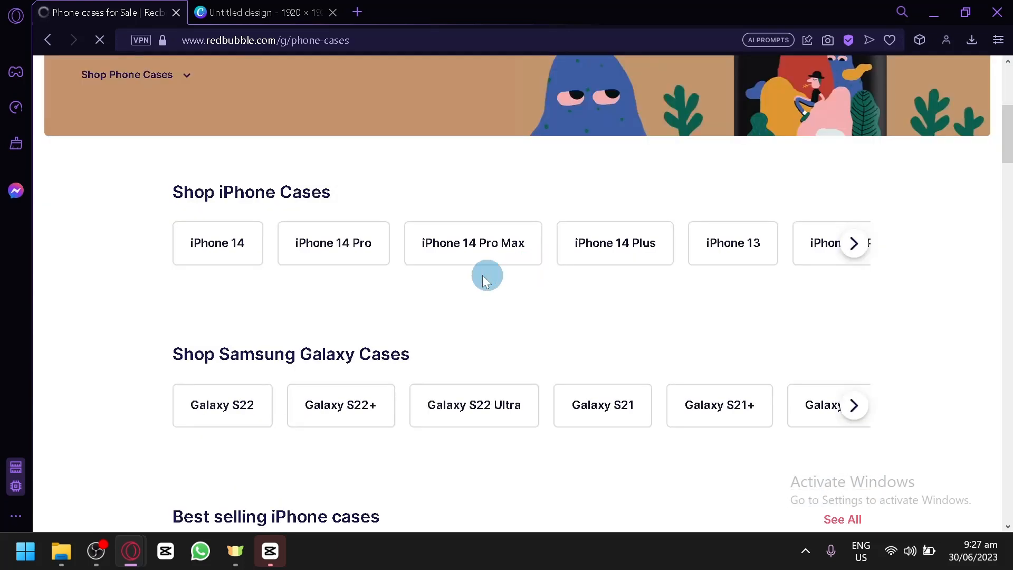
pyautogui.scroll(-7, 317, 290)
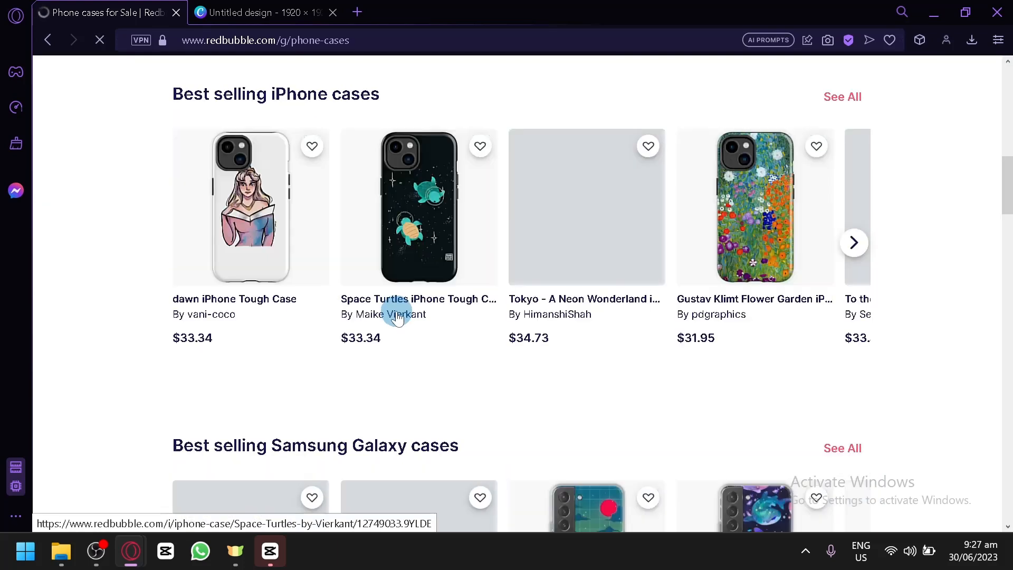
pyautogui.scroll(-4, 528, 332)
# Open the iPhone 14 cases and examine the tough case designs listed there
pyautogui.scroll(-4, 518, 328)
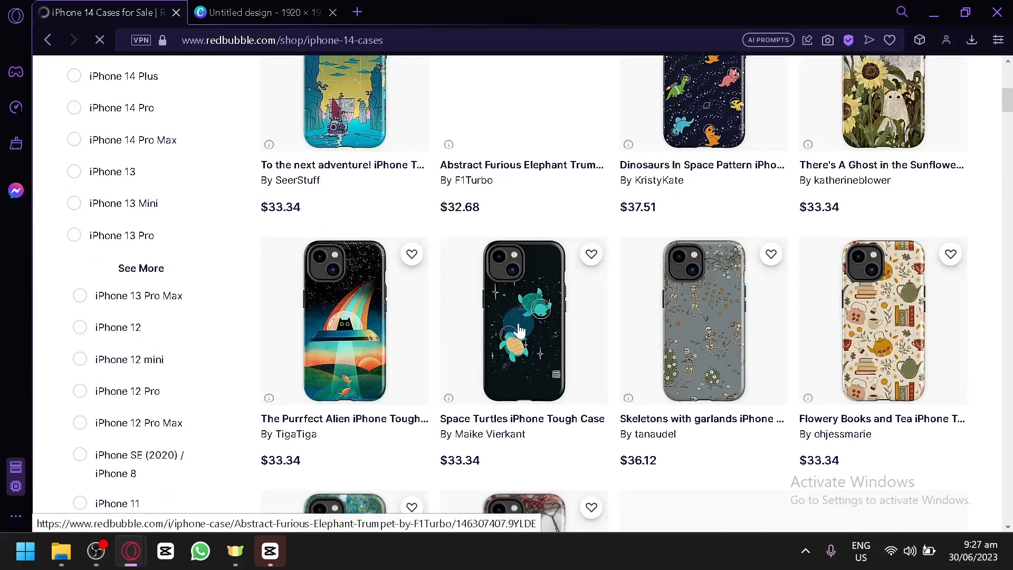
pyautogui.scroll(-4, 763, 203)
pyautogui.scroll(-6, 751, 216)
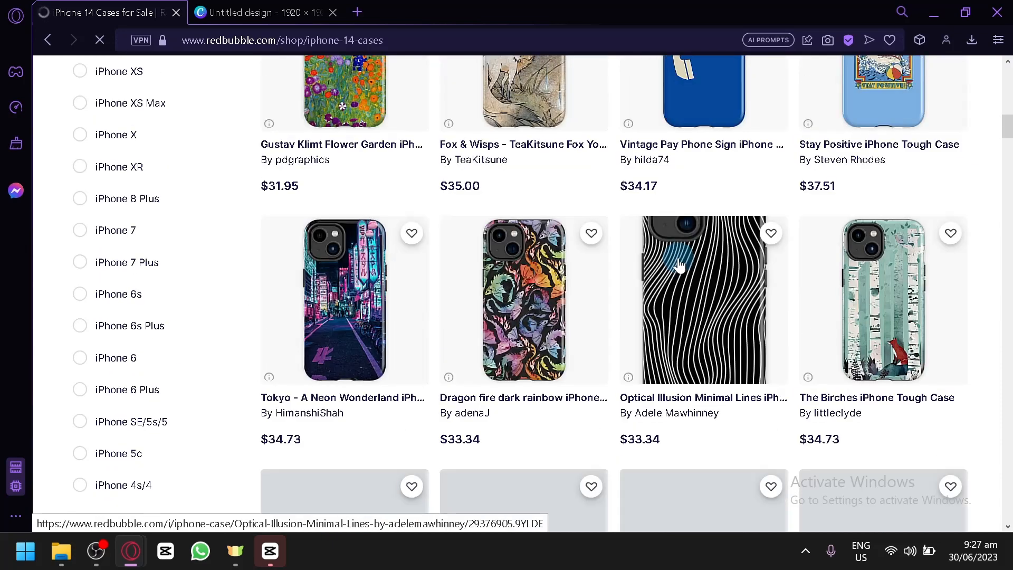
pyautogui.scroll(-4, 475, 246)
pyautogui.scroll(-2, 475, 246)
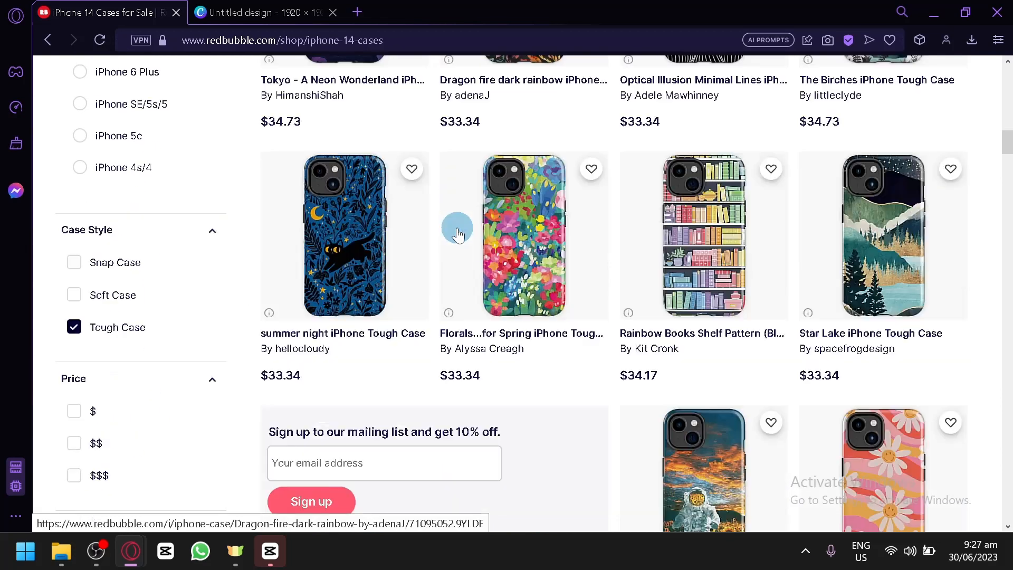
# Continue through the iPhone 14 tough case listings, examining the floral, astronaut and other space-themed designs
pyautogui.scroll(-8, 453, 220)
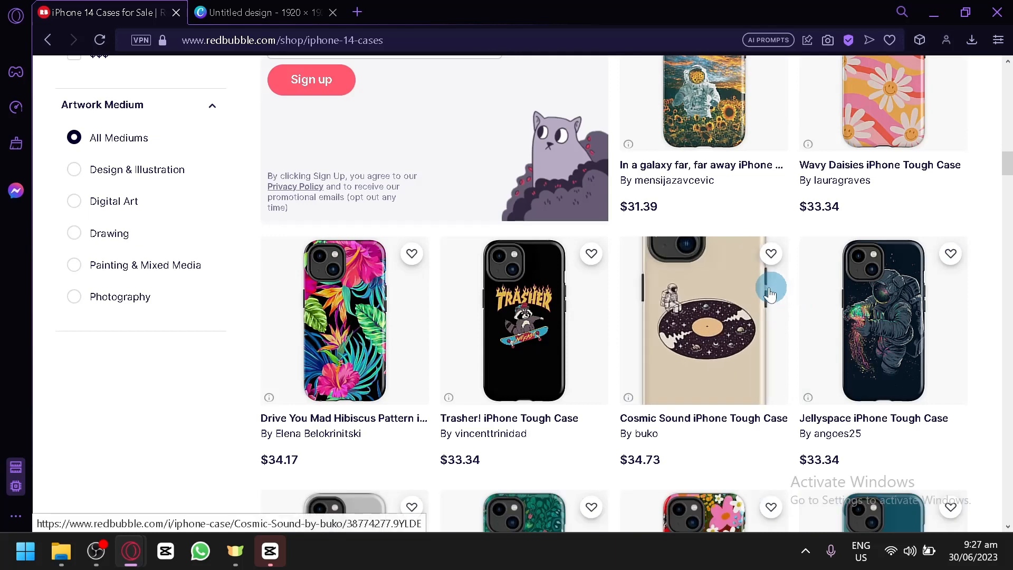
pyautogui.scroll(-4, 700, 289)
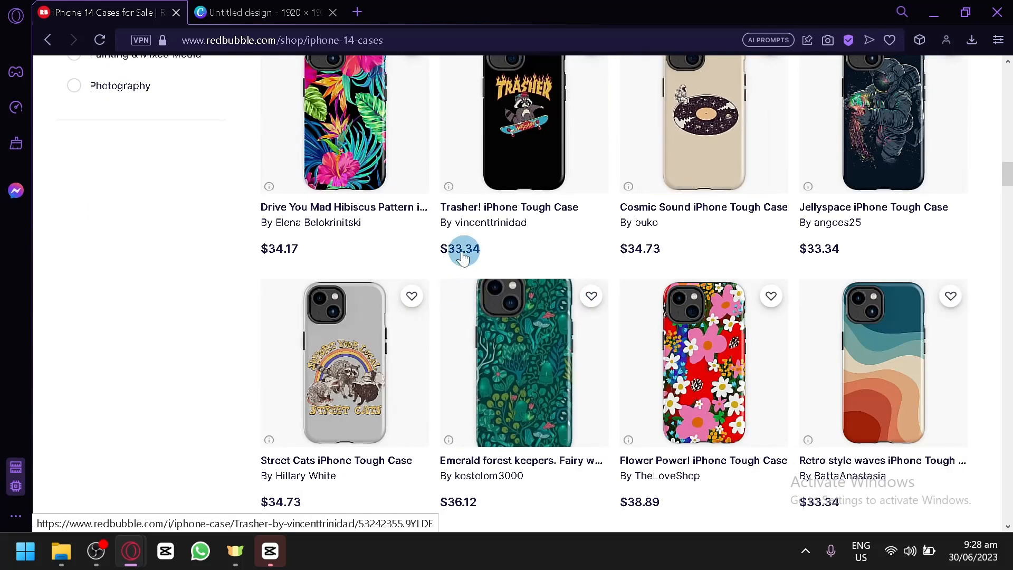
pyautogui.scroll(2, 464, 249)
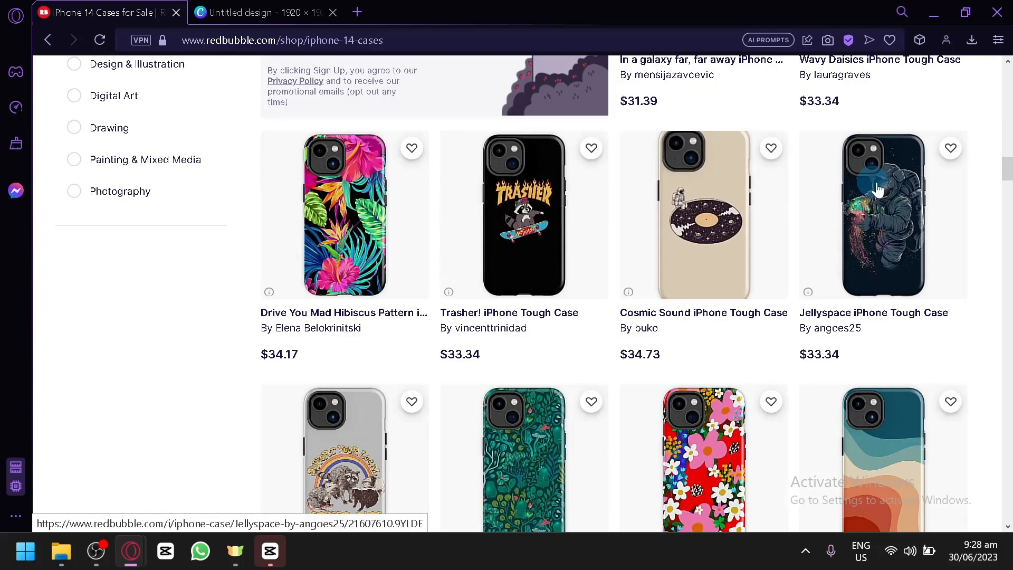
# Switch to Canva, add a blank third page to the design and bring up the uploaded images
pyautogui.click(243, 7)
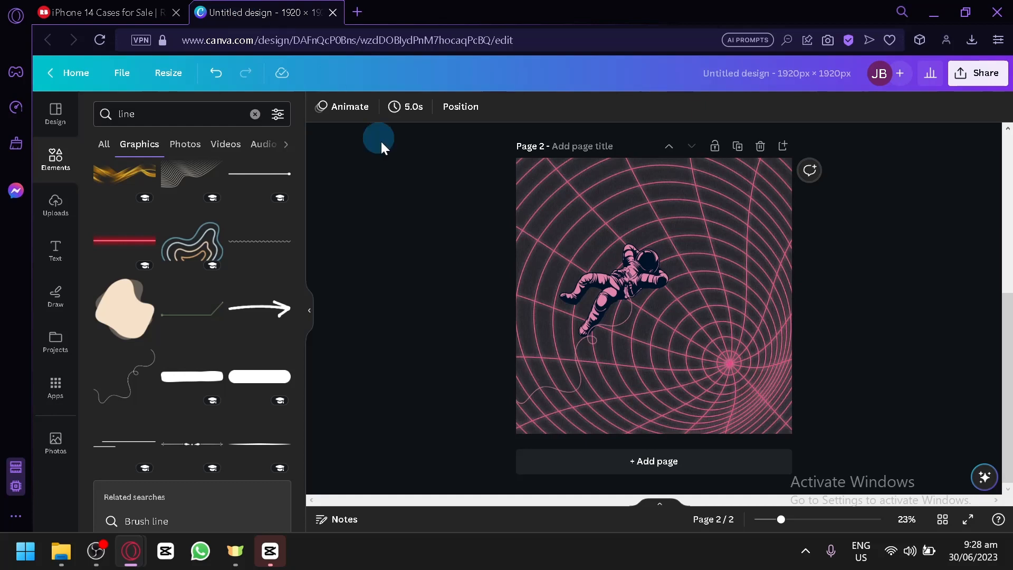
pyautogui.click(586, 459)
pyautogui.click(55, 203)
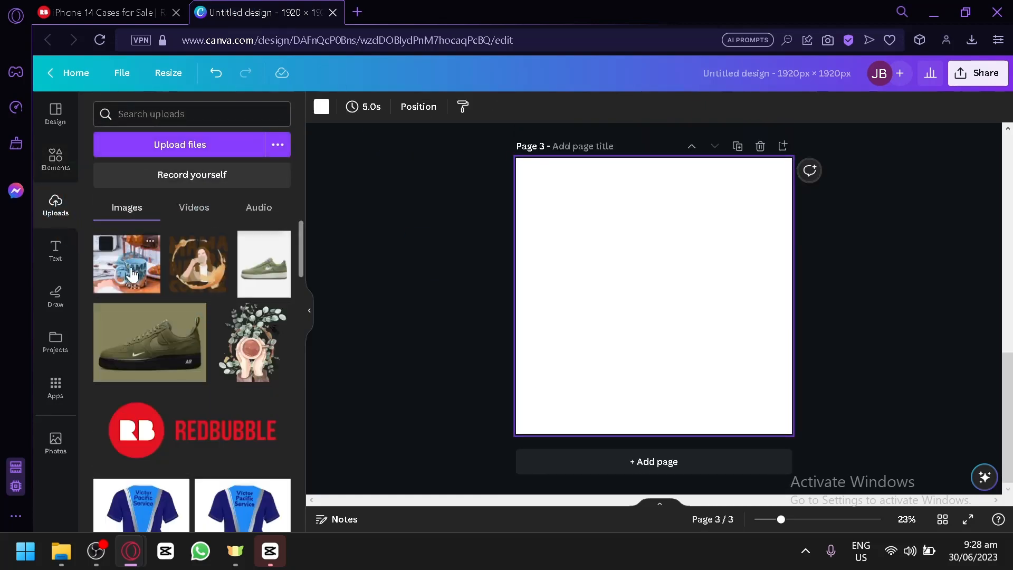
# Place the uploaded illustration of hands holding a coffee cup on page 3, enlarge it and centre it against the page's lower edge
pyautogui.moveTo(244, 349); pyautogui.dragTo(648, 286)
pyautogui.moveTo(736, 410); pyautogui.dragTo(785, 451)
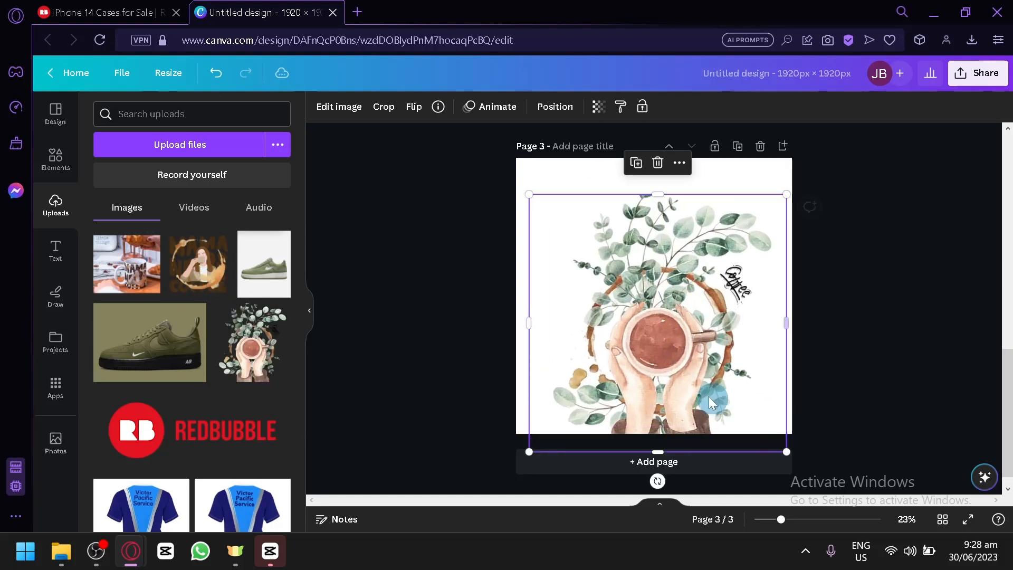
pyautogui.moveTo(709, 397); pyautogui.dragTo(691, 365)
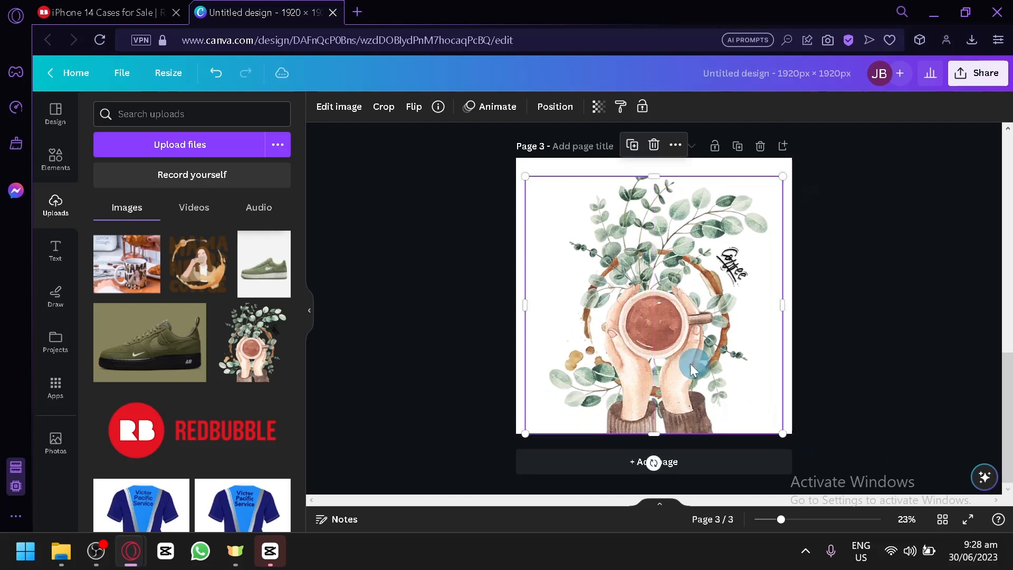
pyautogui.click(486, 349)
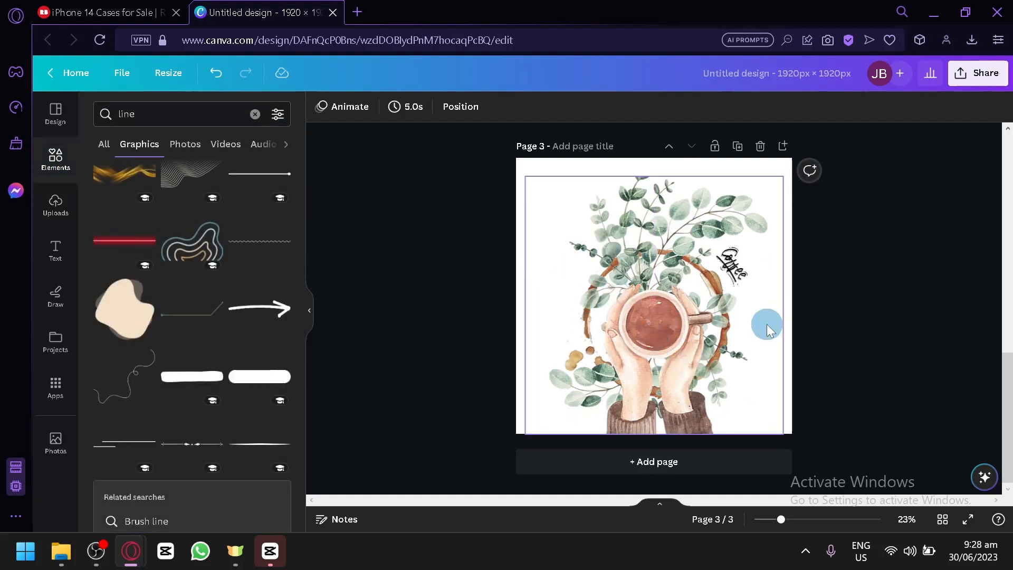
pyautogui.moveTo(652, 335); pyautogui.dragTo(648, 335)
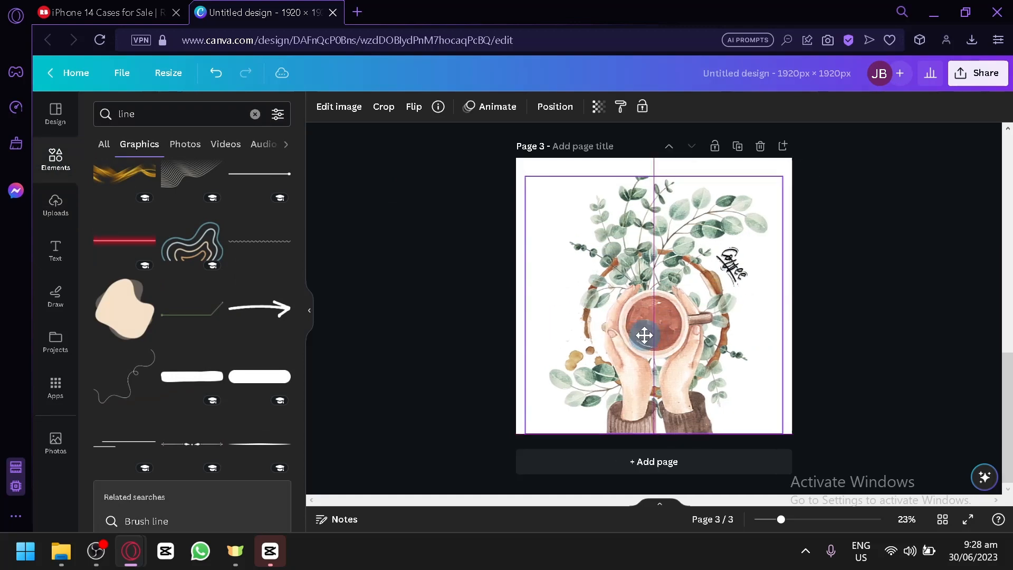
# Review the coffee illustration on page 3 alongside the pink grid astronaut poster on page 2
pyautogui.scroll(10, 607, 322)
pyautogui.scroll(-8, 462, 322)
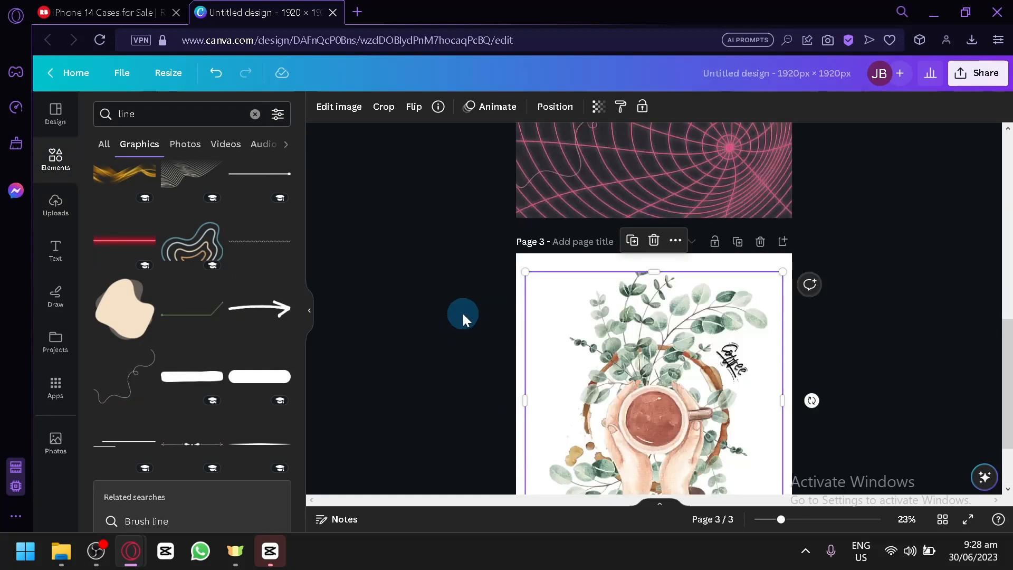
pyautogui.scroll(5, 464, 314)
pyautogui.scroll(-5, 465, 311)
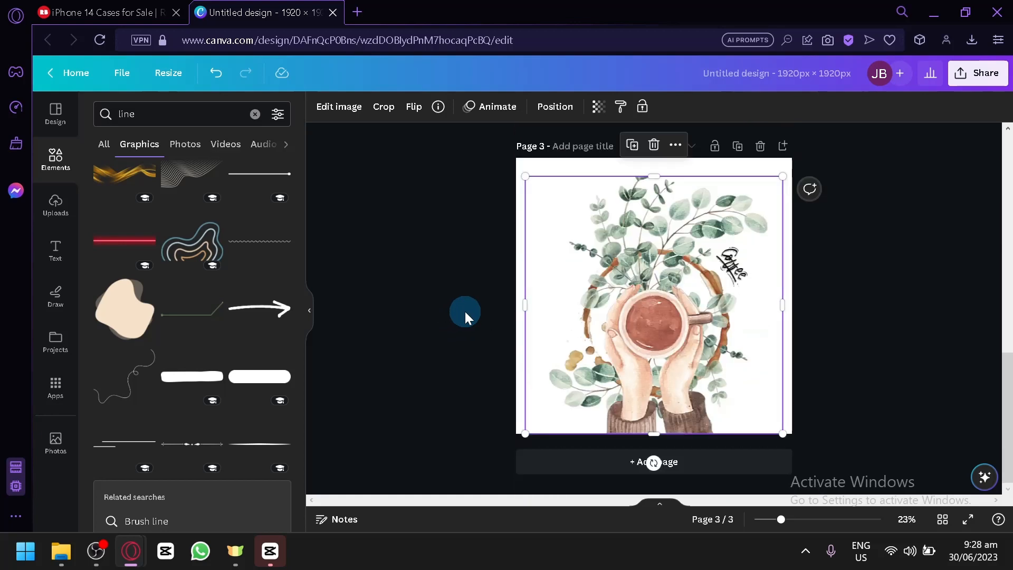
pyautogui.scroll(10, 464, 312)
pyautogui.scroll(-5, 464, 311)
pyautogui.scroll(6, 806, 272)
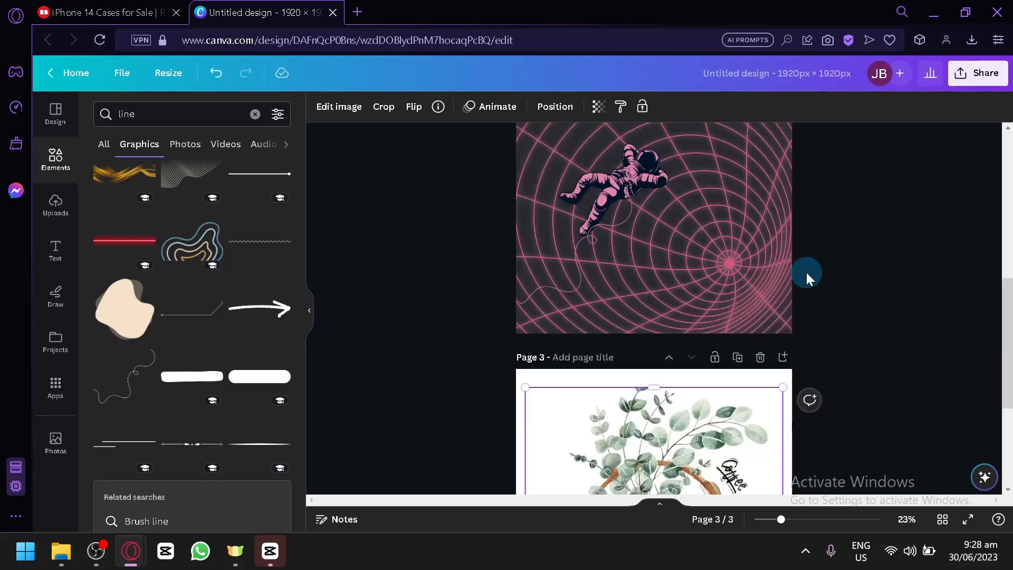
# Switch to Redbubble, return to the start of the iPhone 14 cases page and open the account menu
pyautogui.click(123, 8)
pyautogui.scroll(15, 636, 254)
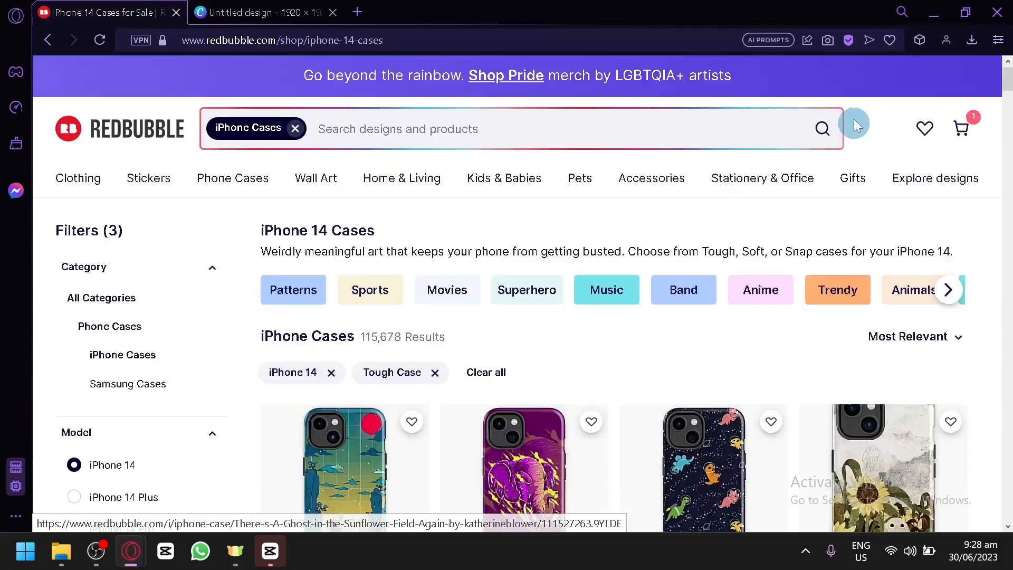
pyautogui.click(888, 129)
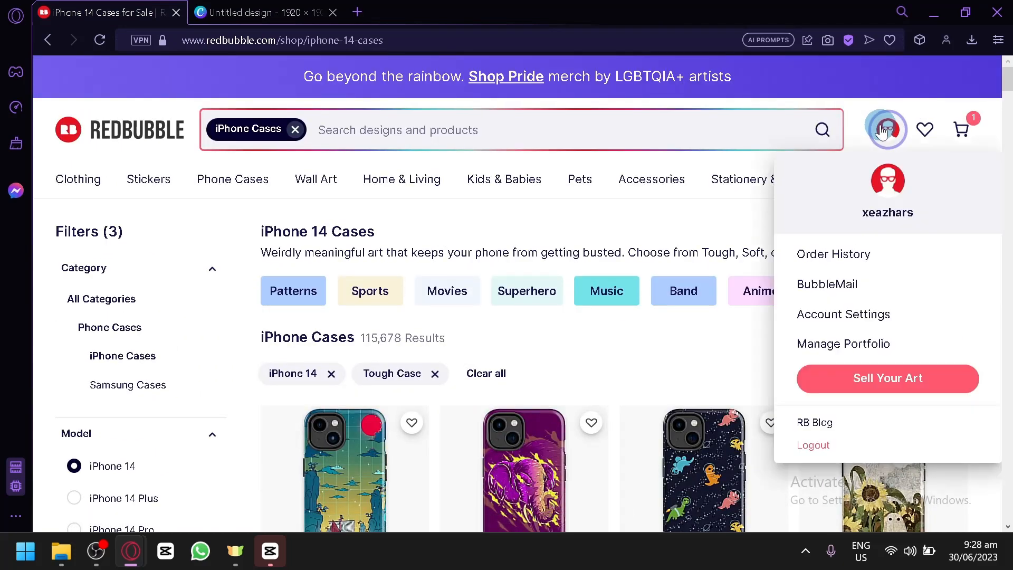
# Look through the first rows of iPhone 14 tough case designs again, briefly checking back on the Canva design
pyautogui.scroll(-5, 496, 288)
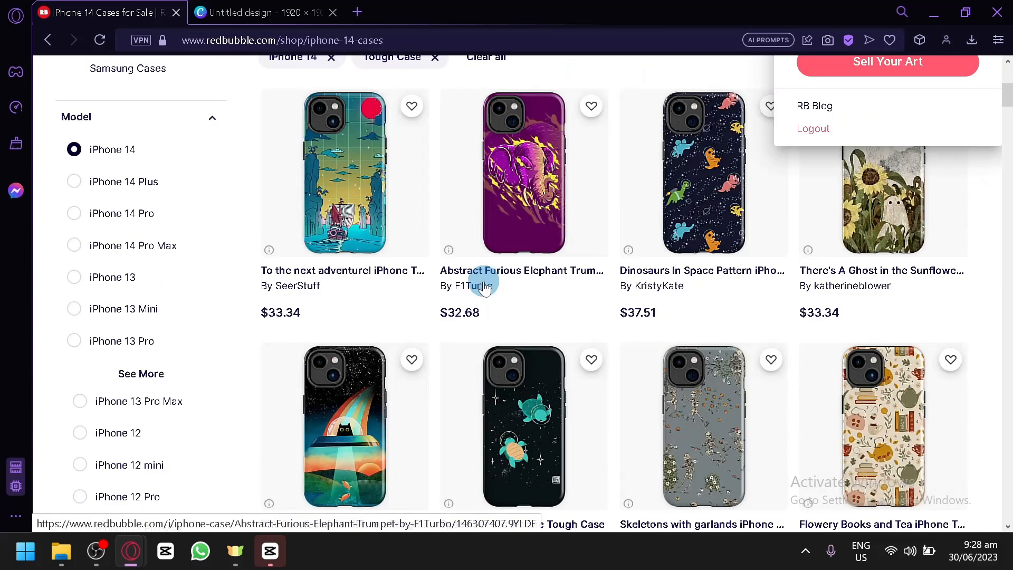
pyautogui.scroll(-3, 725, 254)
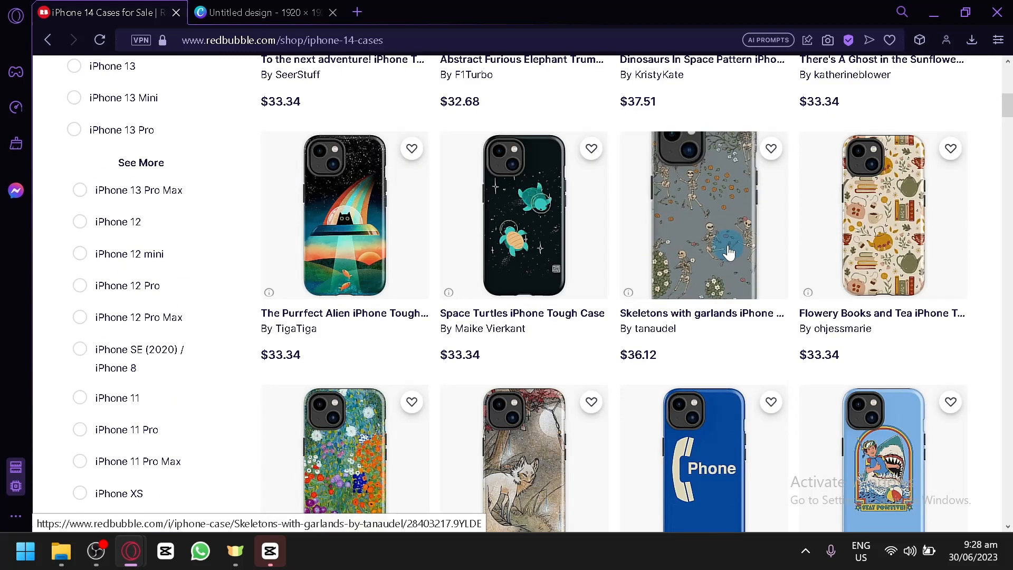
pyautogui.scroll(-2, 724, 253)
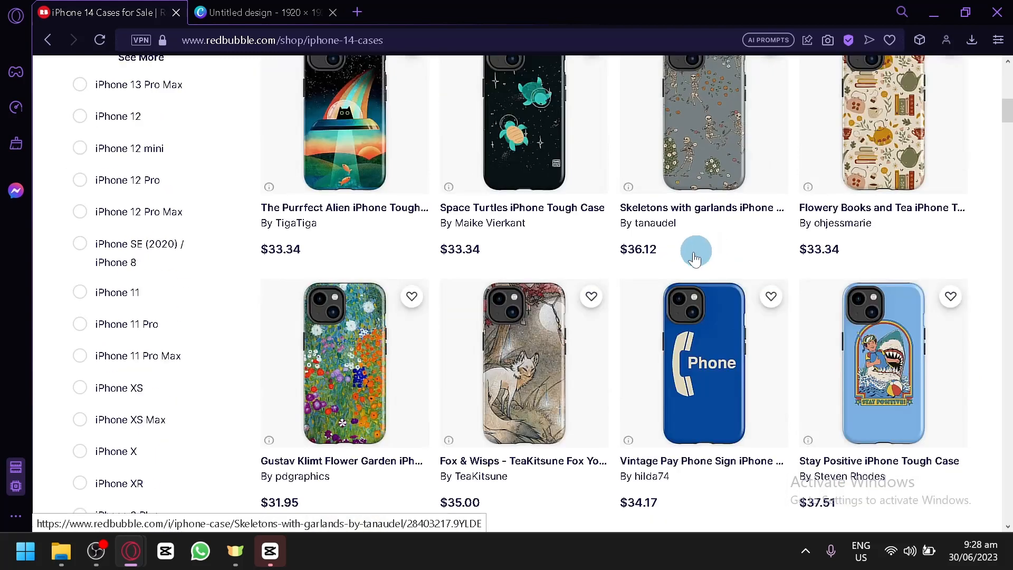
pyautogui.click(227, 12)
pyautogui.click(116, 8)
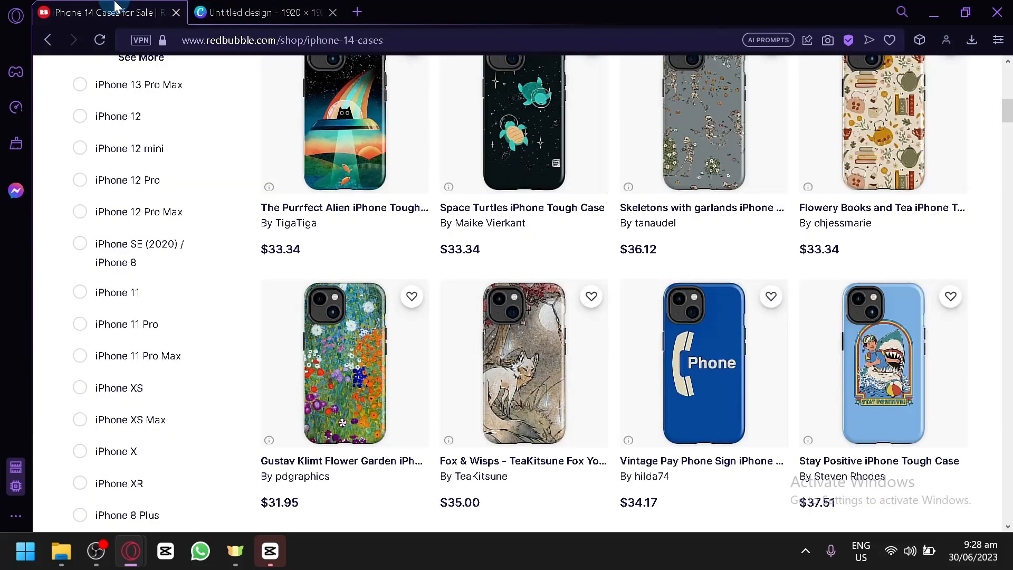